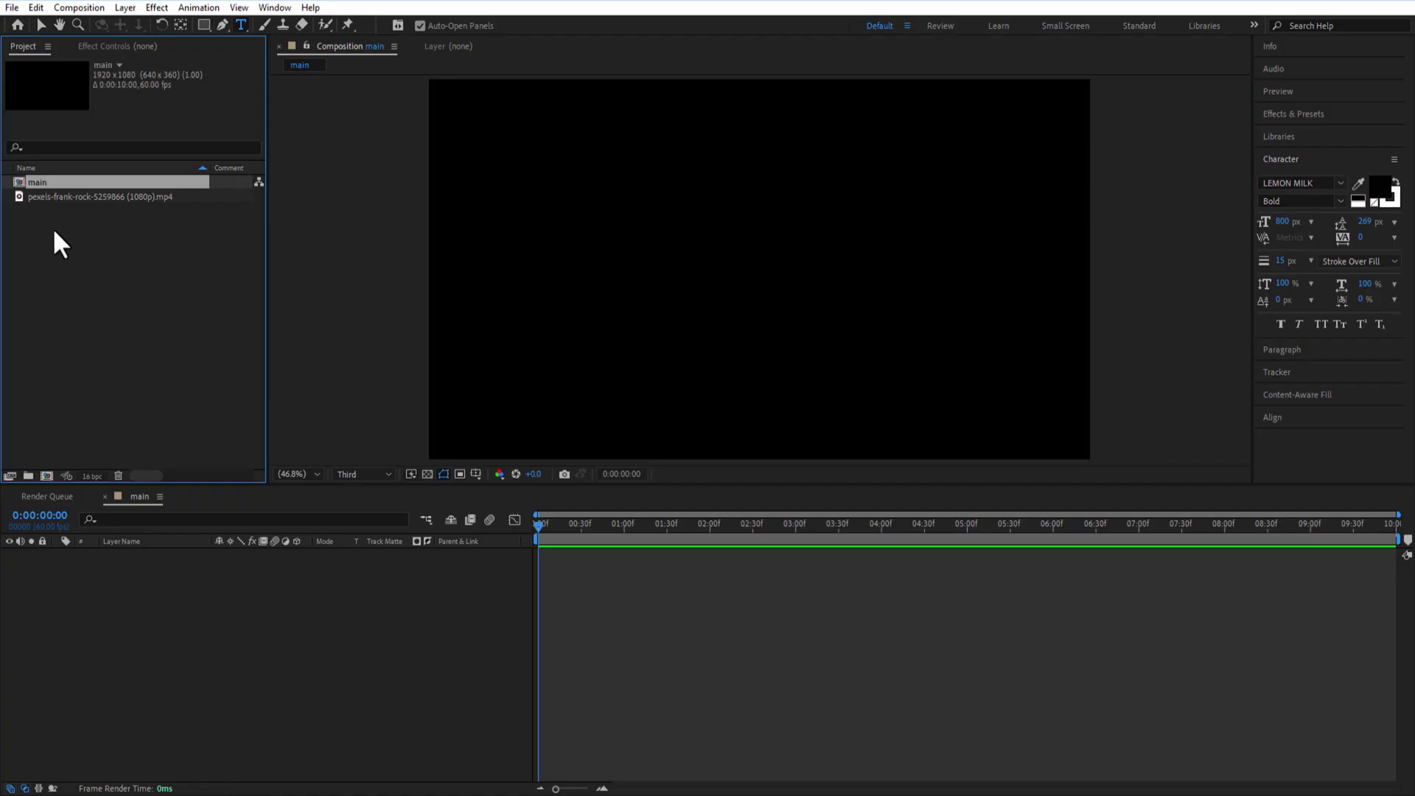
Create a "vi" text layer and centre it horizontally and vertically in the composition
{"action": "left_click", "coordinate": [52, 227]}
{"action": "left_click", "coordinate": [654, 275]}
{"action": "type", "text": "vi"}
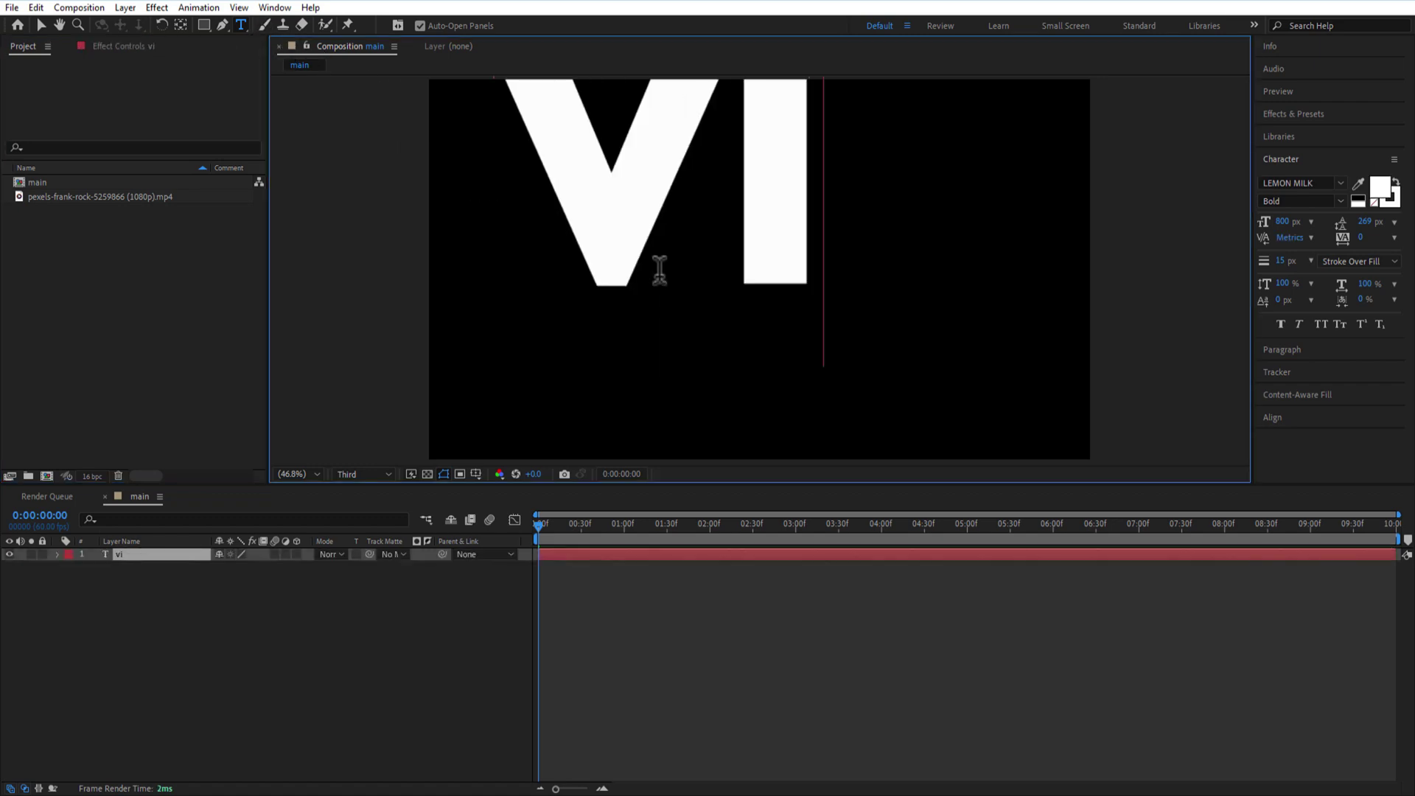
{"action": "left_click", "coordinate": [1265, 417]}
{"action": "left_click", "coordinate": [1369, 286]}
{"action": "left_click", "coordinate": [158, 595]}
{"action": "left_click", "coordinate": [136, 559]}
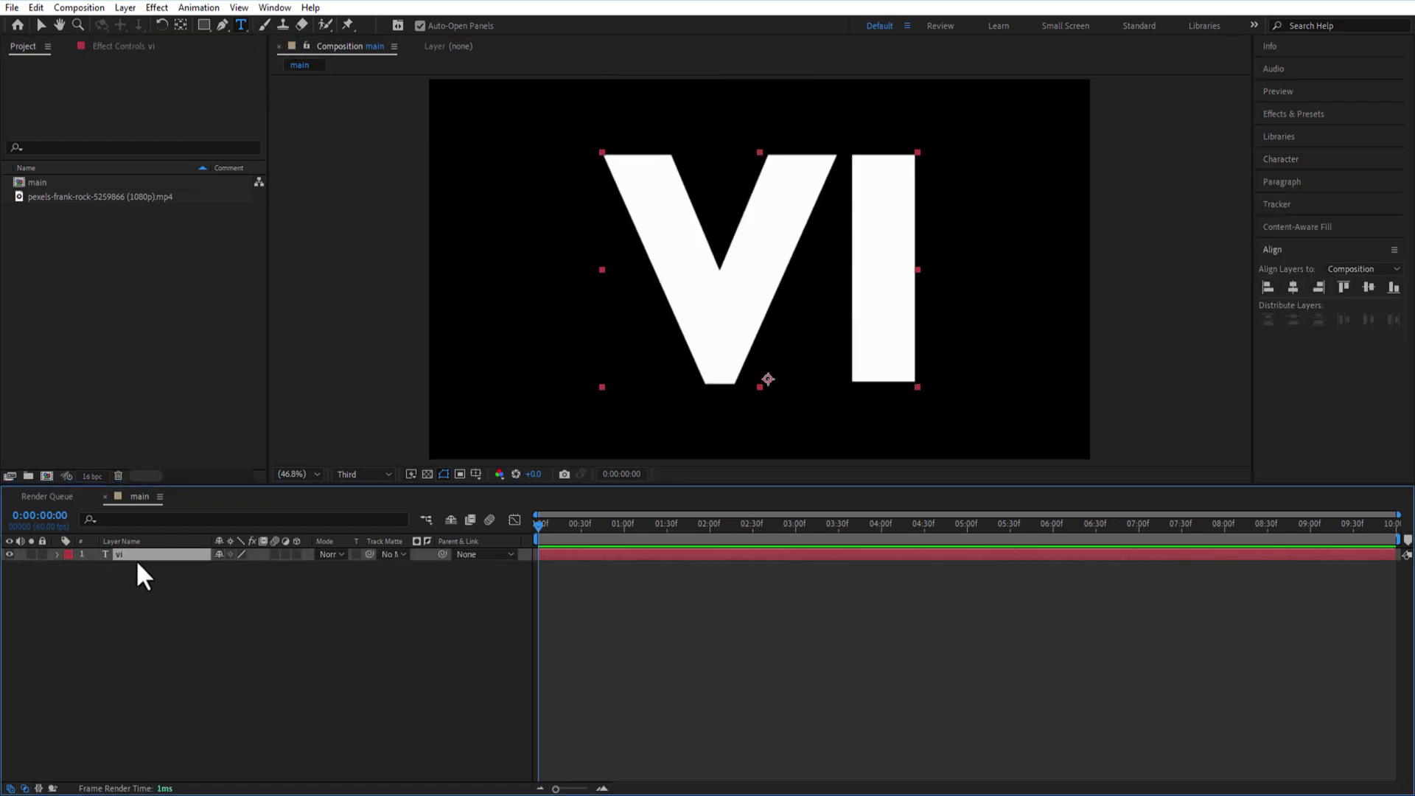
Create shapes from the vi text, place the vi Outlines layer below it, and make the text layer visible again
{"action": "right_click", "coordinate": [121, 555]}
{"action": "mouse_move", "coordinate": [266, 415]}
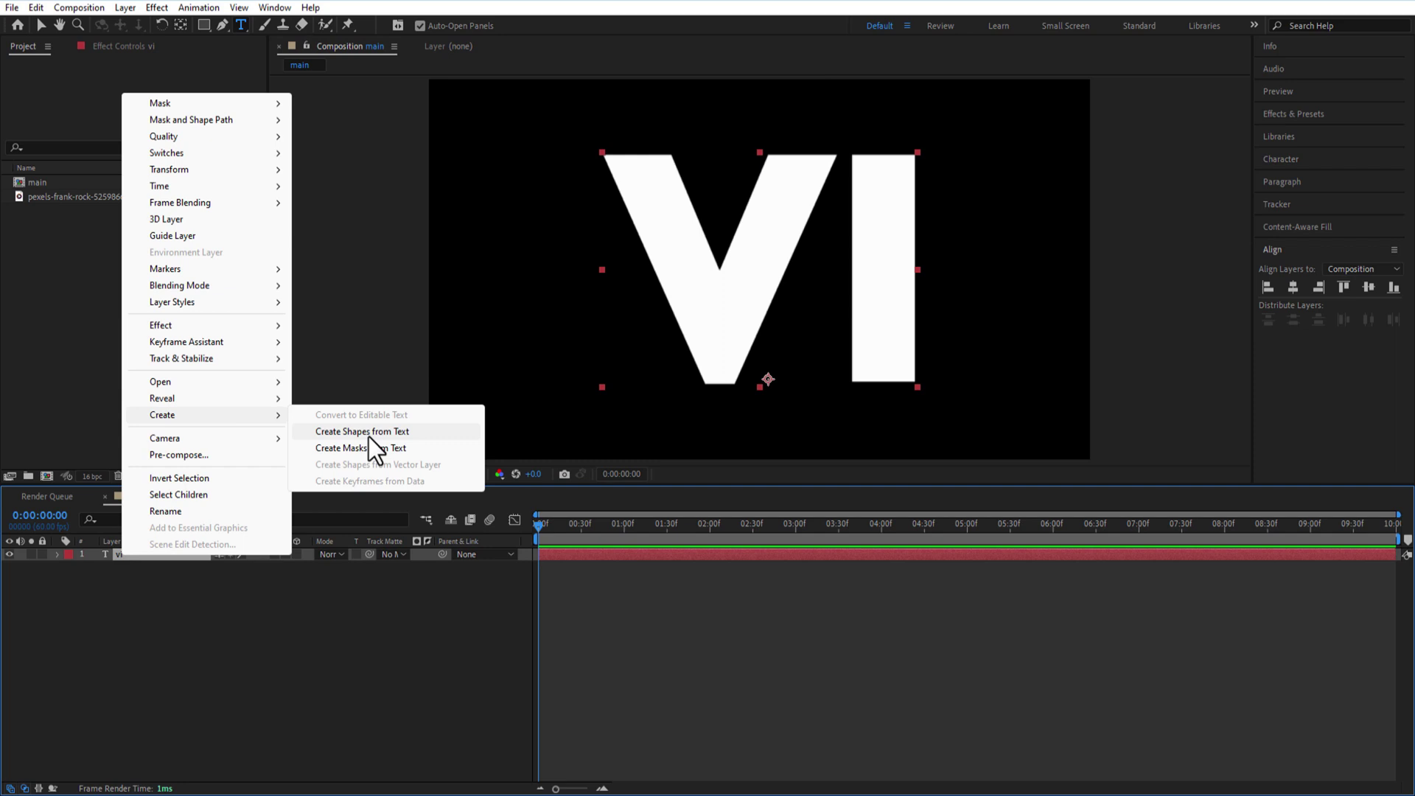
{"action": "left_click", "coordinate": [369, 431]}
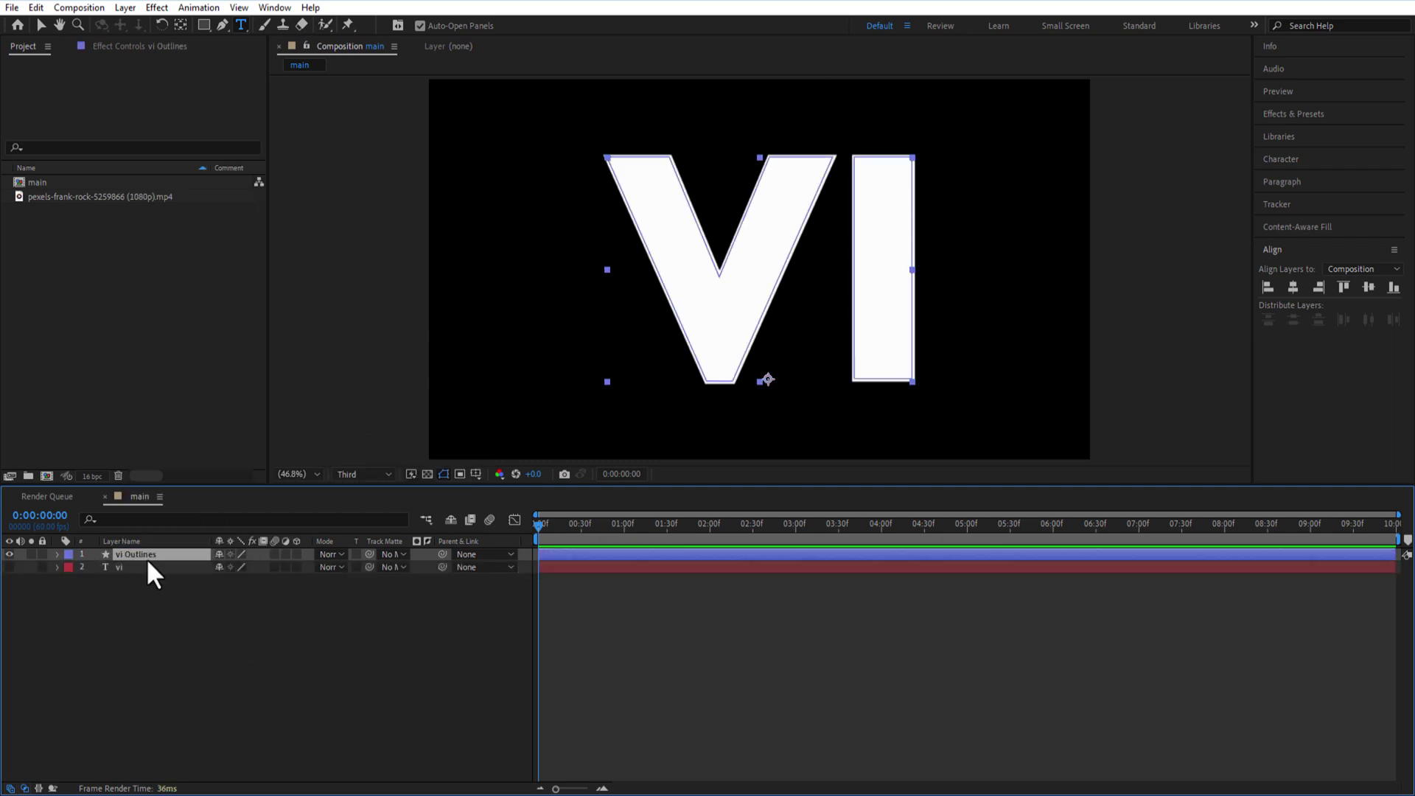
{"action": "left_click_drag", "start_coordinate": [146, 559], "coordinate": [149, 576]}
{"action": "left_click", "coordinate": [8, 554]}
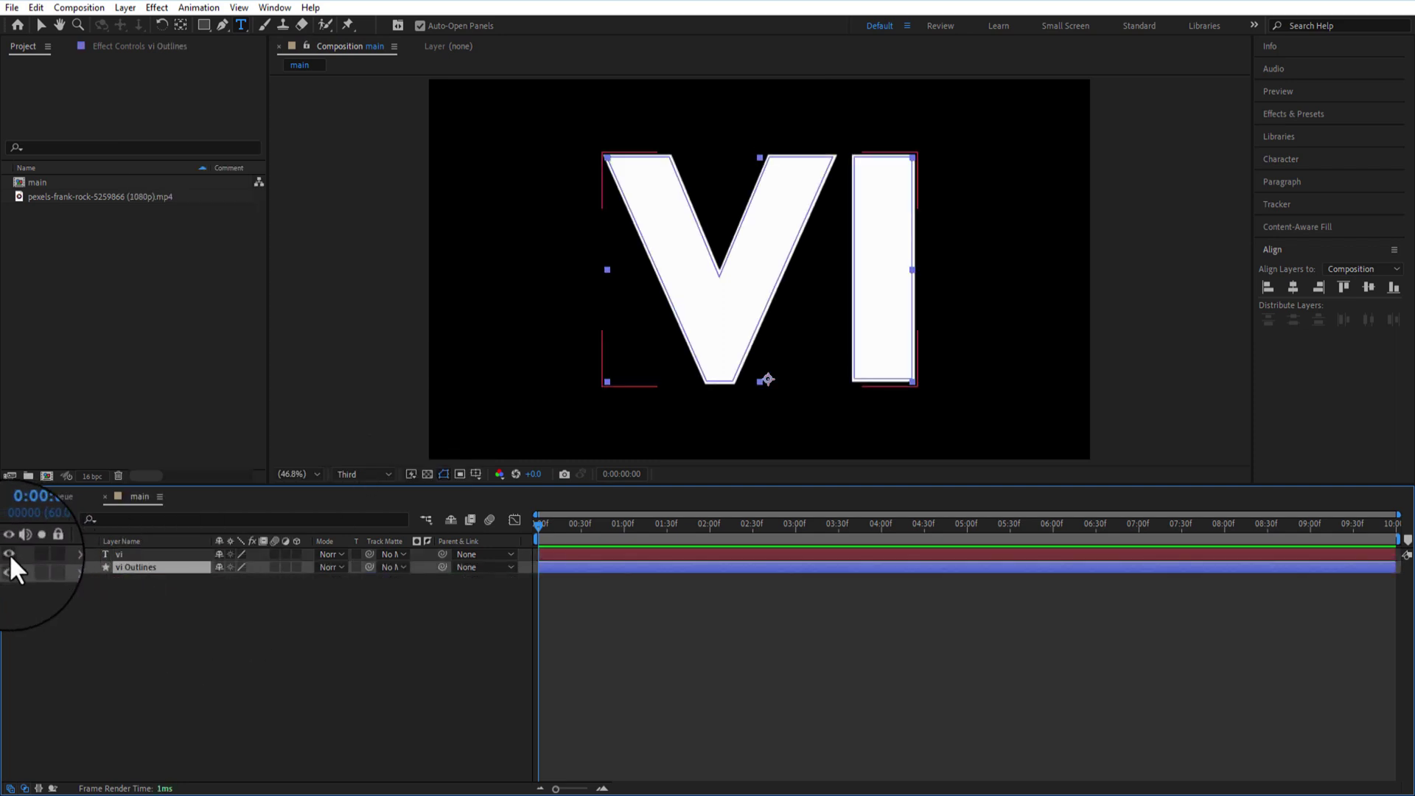
{"action": "left_click", "coordinate": [140, 620]}
{"action": "left_click", "coordinate": [137, 567]}
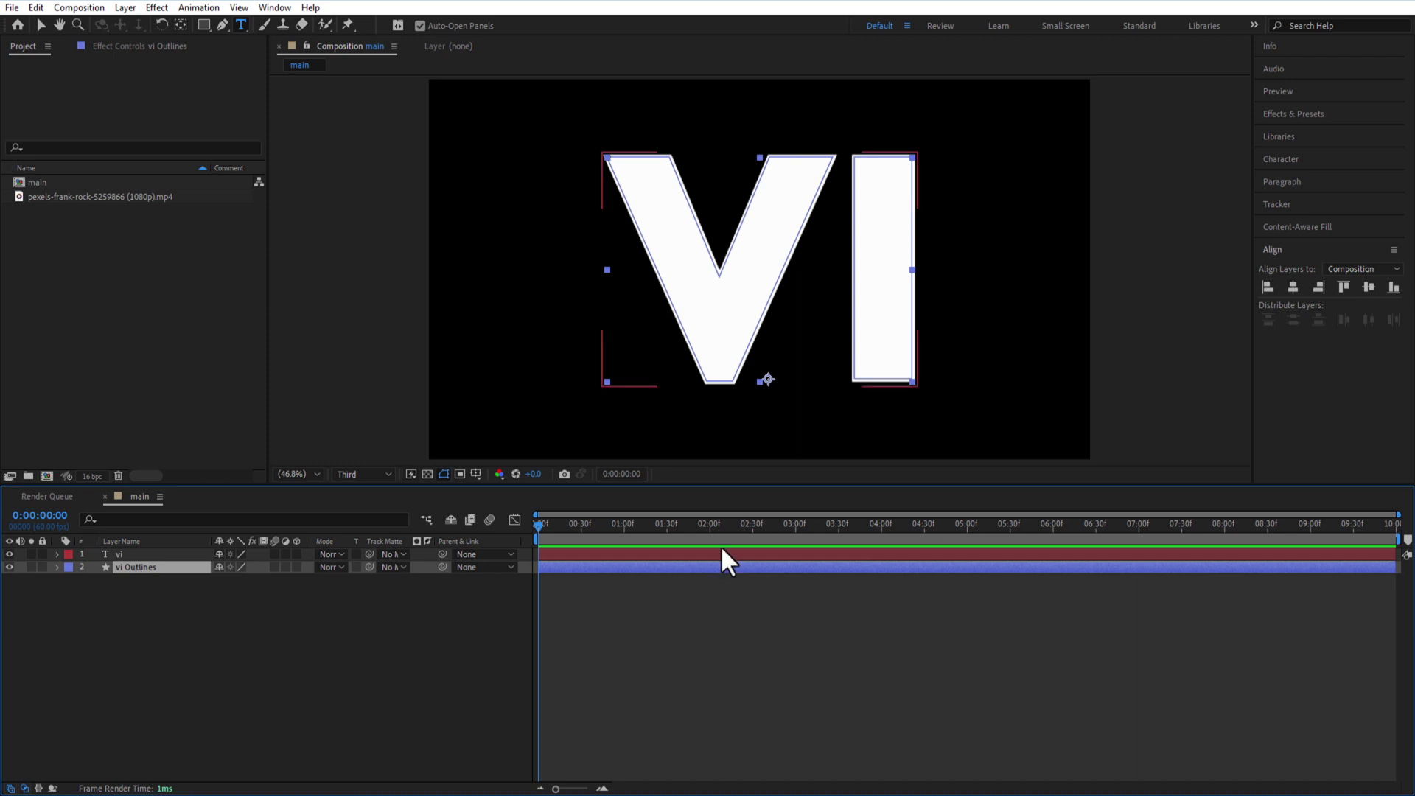
Apply CC Radial Fast Blur to the vi Outlines layer and keyframe its Amount at 0 at the start
{"action": "left_click", "coordinate": [1294, 114]}
{"action": "type", "text": "radial"}
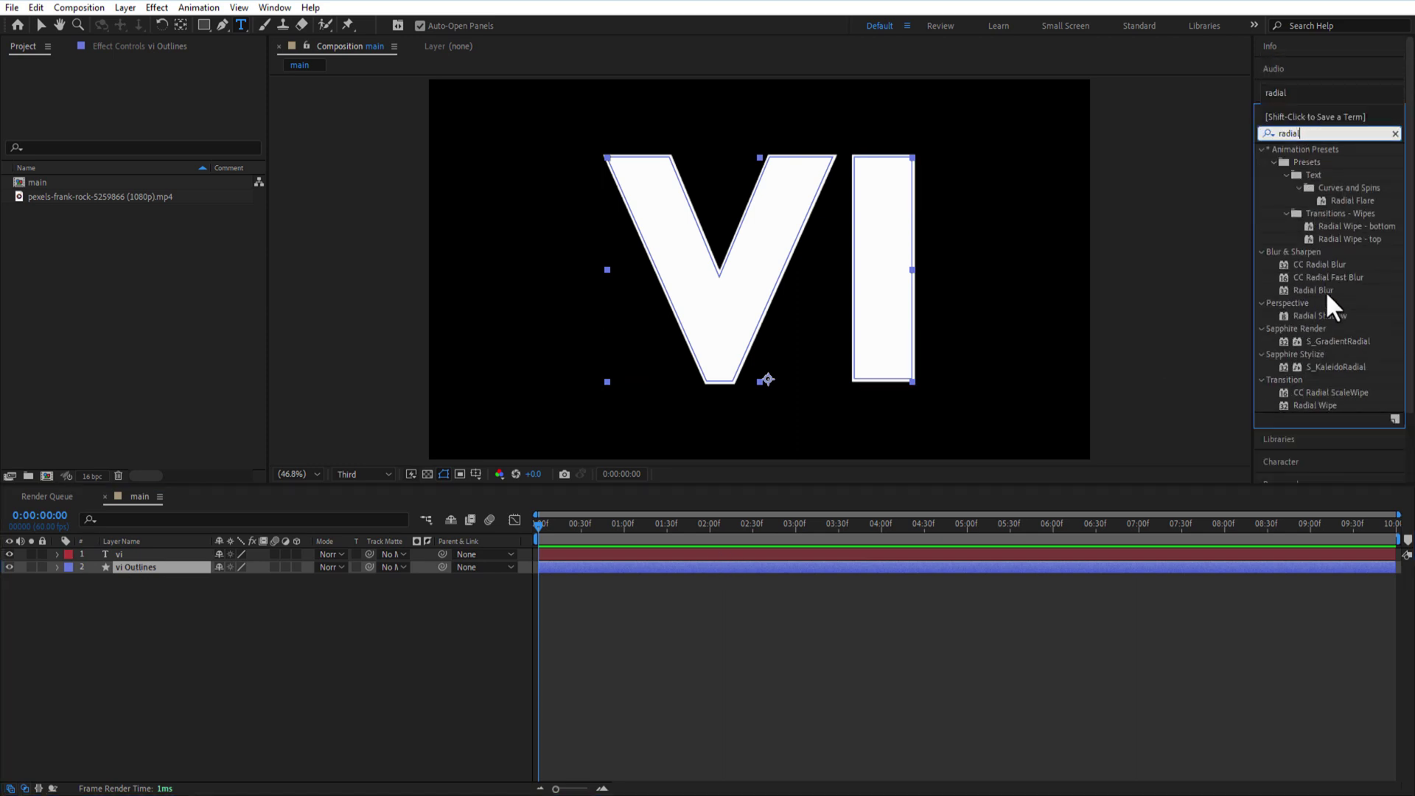
{"action": "left_click_drag", "start_coordinate": [1327, 279], "coordinate": [144, 574]}
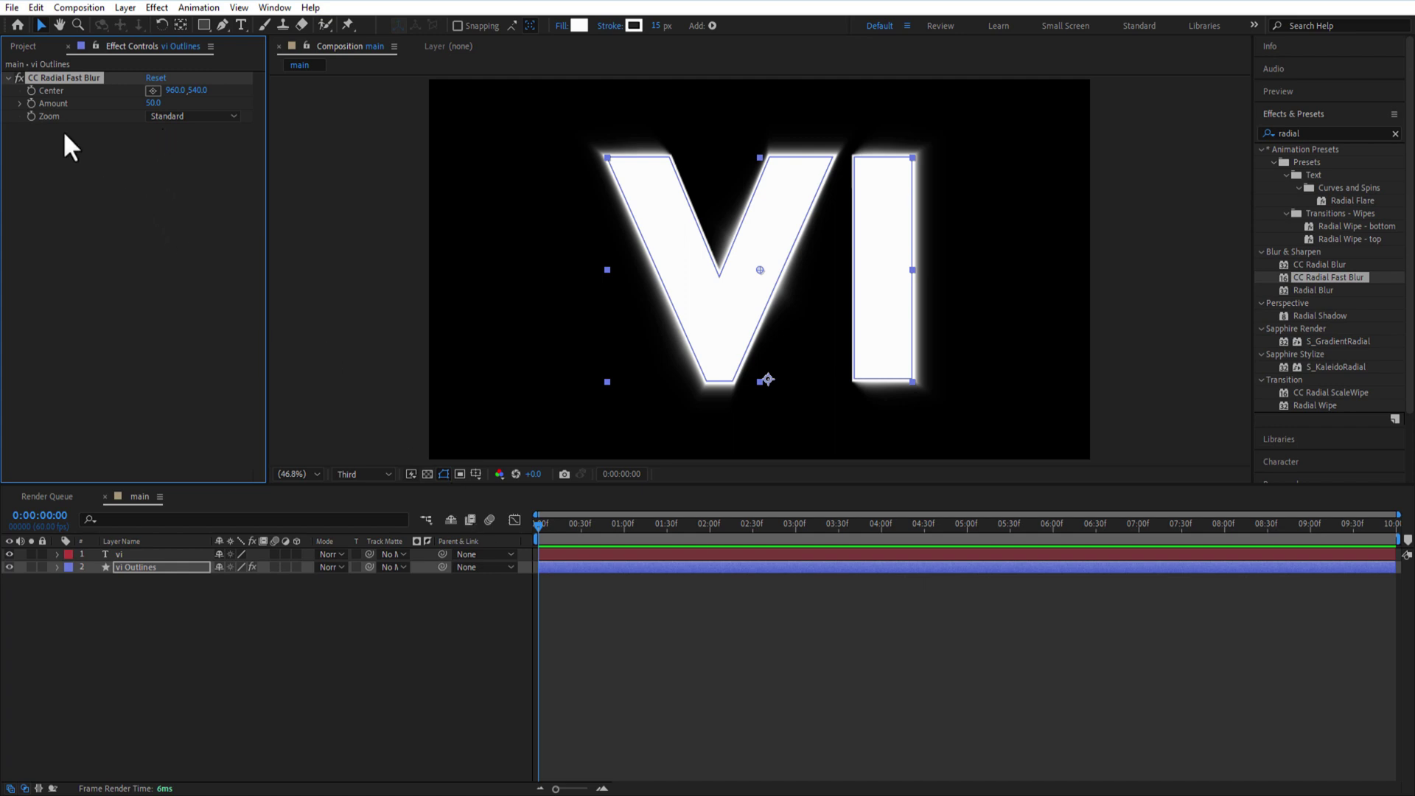
{"action": "type", "text": "0"}
{"action": "key", "text": "Return"}
Keyframe the radial blur Amount at 70 at 2 seconds and at 0 at 4 seconds
{"action": "left_click_drag", "start_coordinate": [537, 526], "coordinate": [695, 560]}
{"action": "left_click", "coordinate": [152, 104]}
{"action": "type", "text": "70"}
{"action": "key", "text": "Return"}
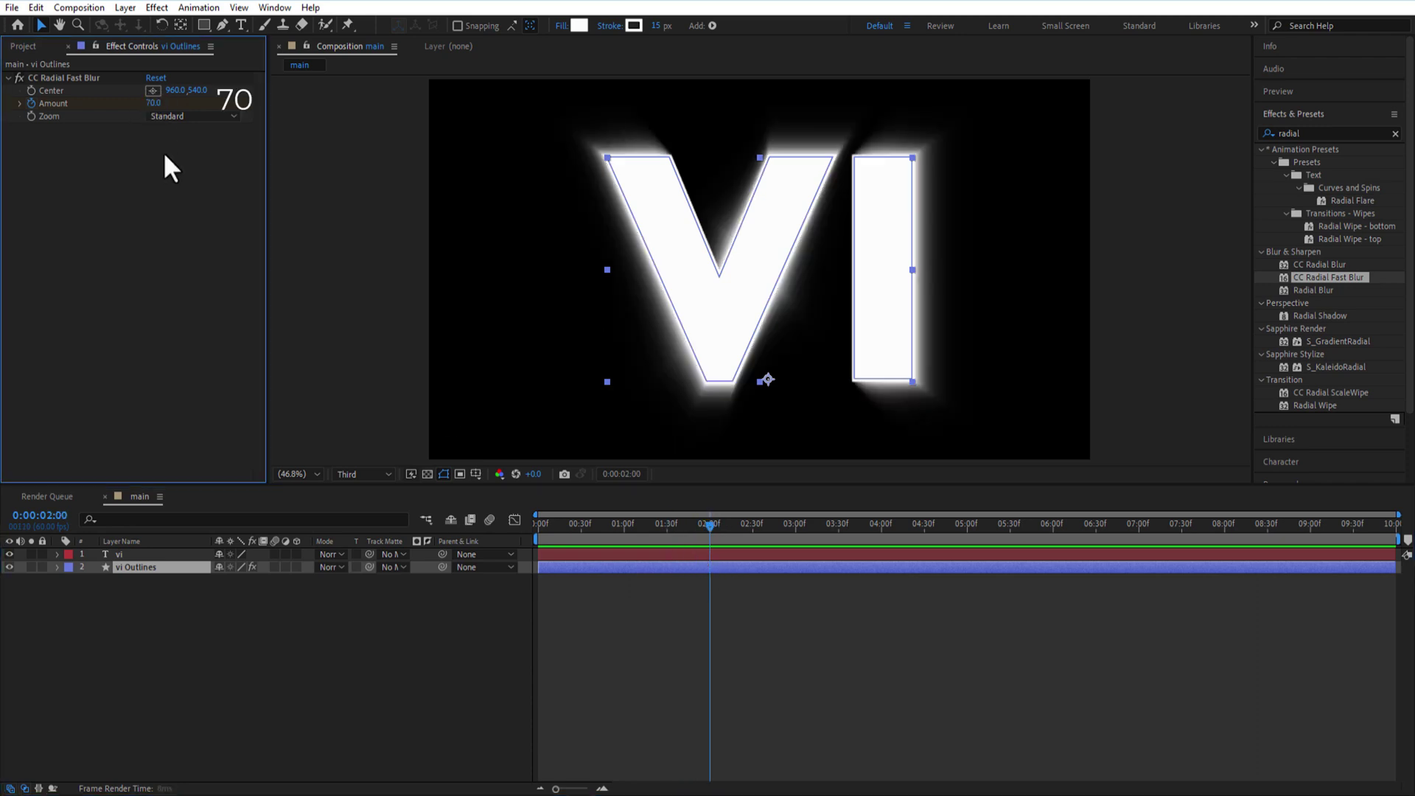
{"action": "left_click_drag", "start_coordinate": [709, 525], "coordinate": [882, 562]}
{"action": "left_click", "coordinate": [152, 103]}
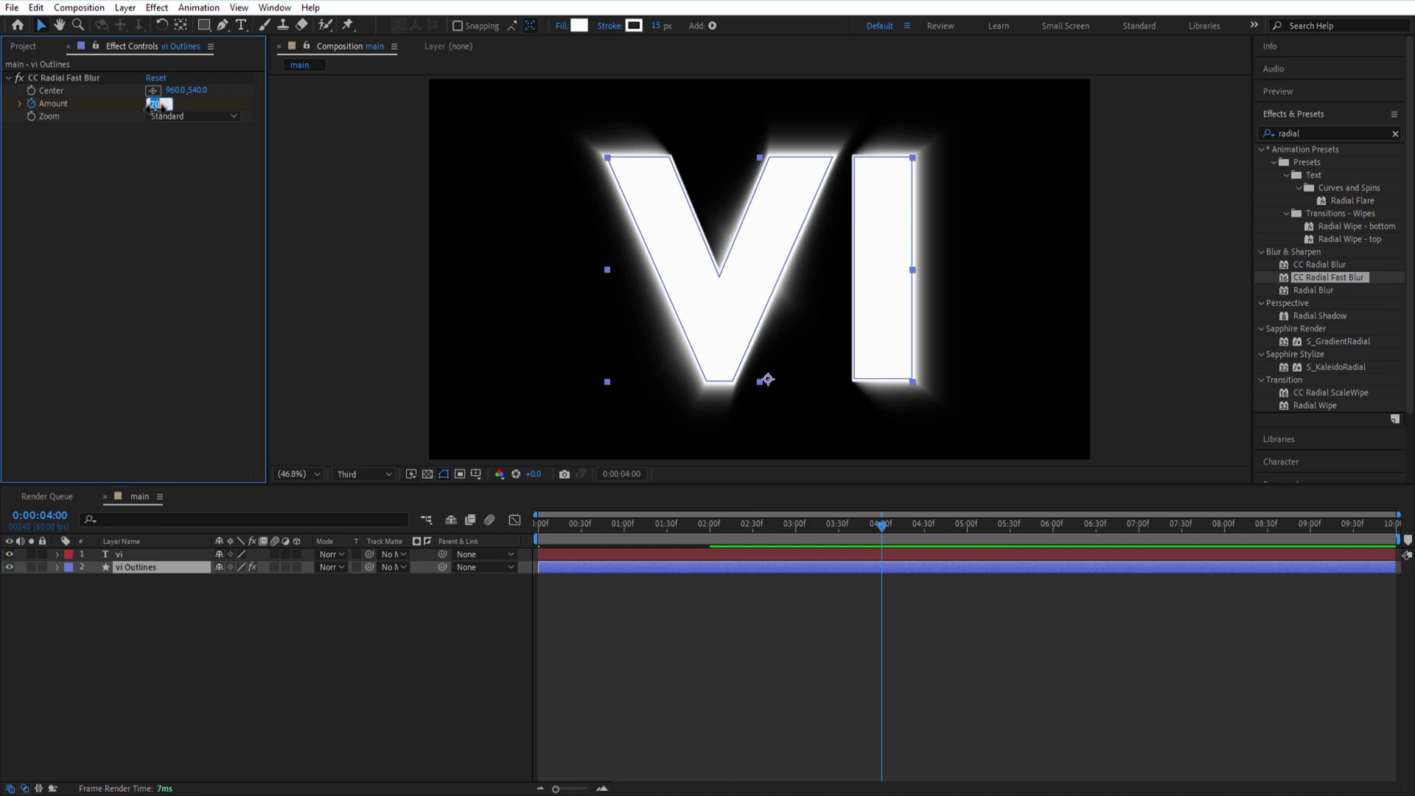
{"action": "type", "text": "0"}
{"action": "key", "text": "Return"}
Set the radial blur's Zoom mode to Brightest and preview the animation
{"action": "left_click", "coordinate": [179, 117]}
{"action": "left_click", "coordinate": [189, 148]}
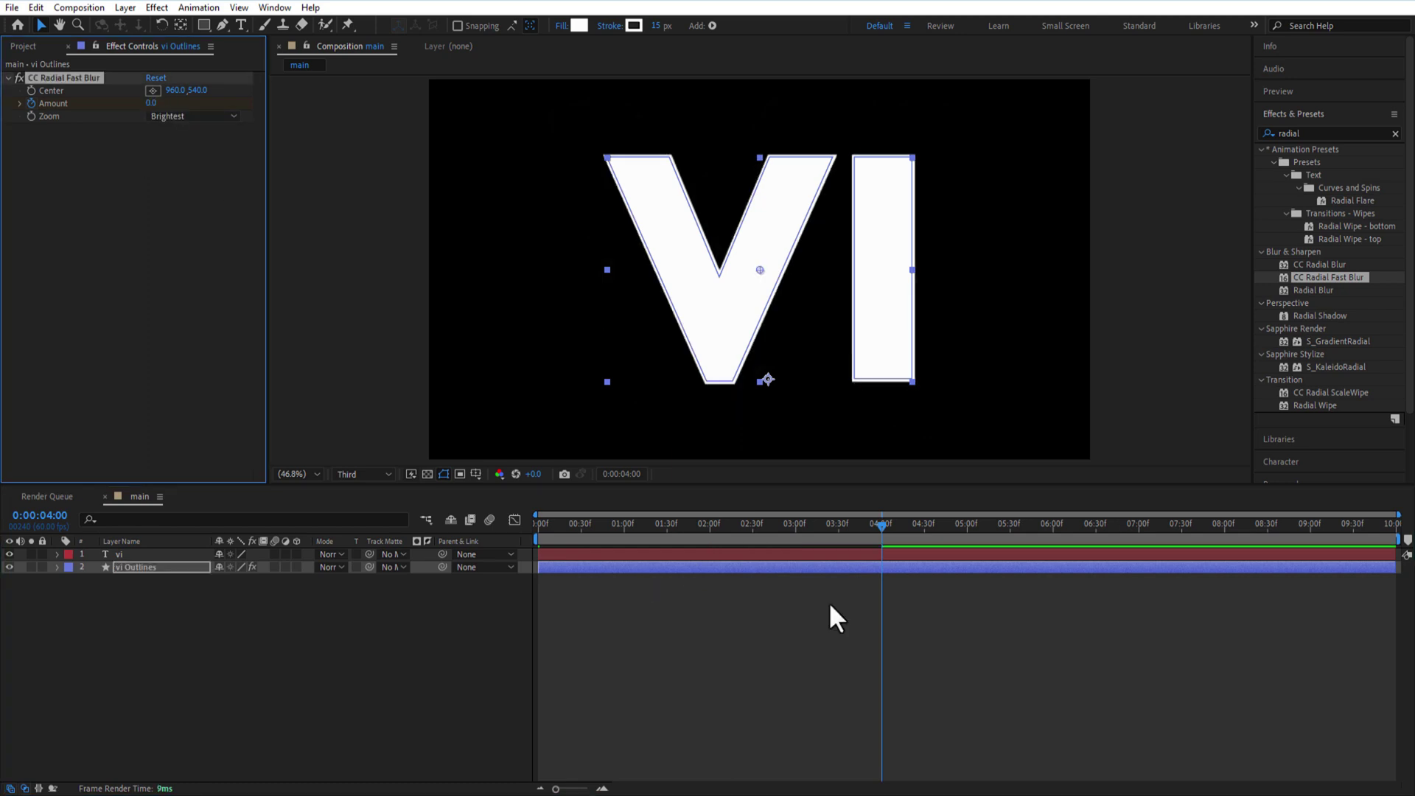
{"action": "key", "text": "space"}
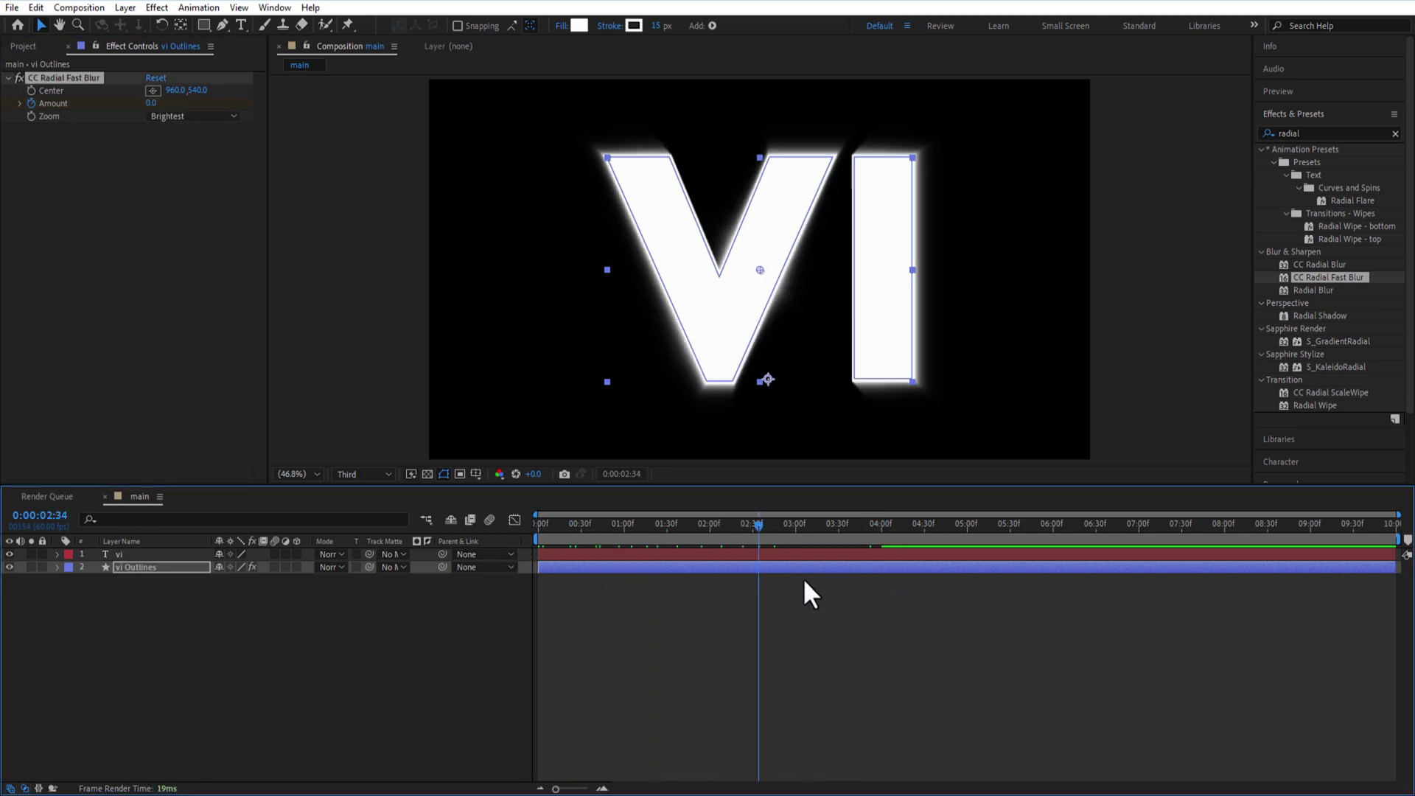
Apply Easy Ease to all the blur Amount keyframes on the vi Outlines layer
{"action": "key", "text": "u"}
{"action": "left_click_drag", "start_coordinate": [910, 579], "coordinate": [512, 602]}
{"action": "right_click", "coordinate": [540, 594]}
{"action": "mouse_move", "coordinate": [657, 586]}
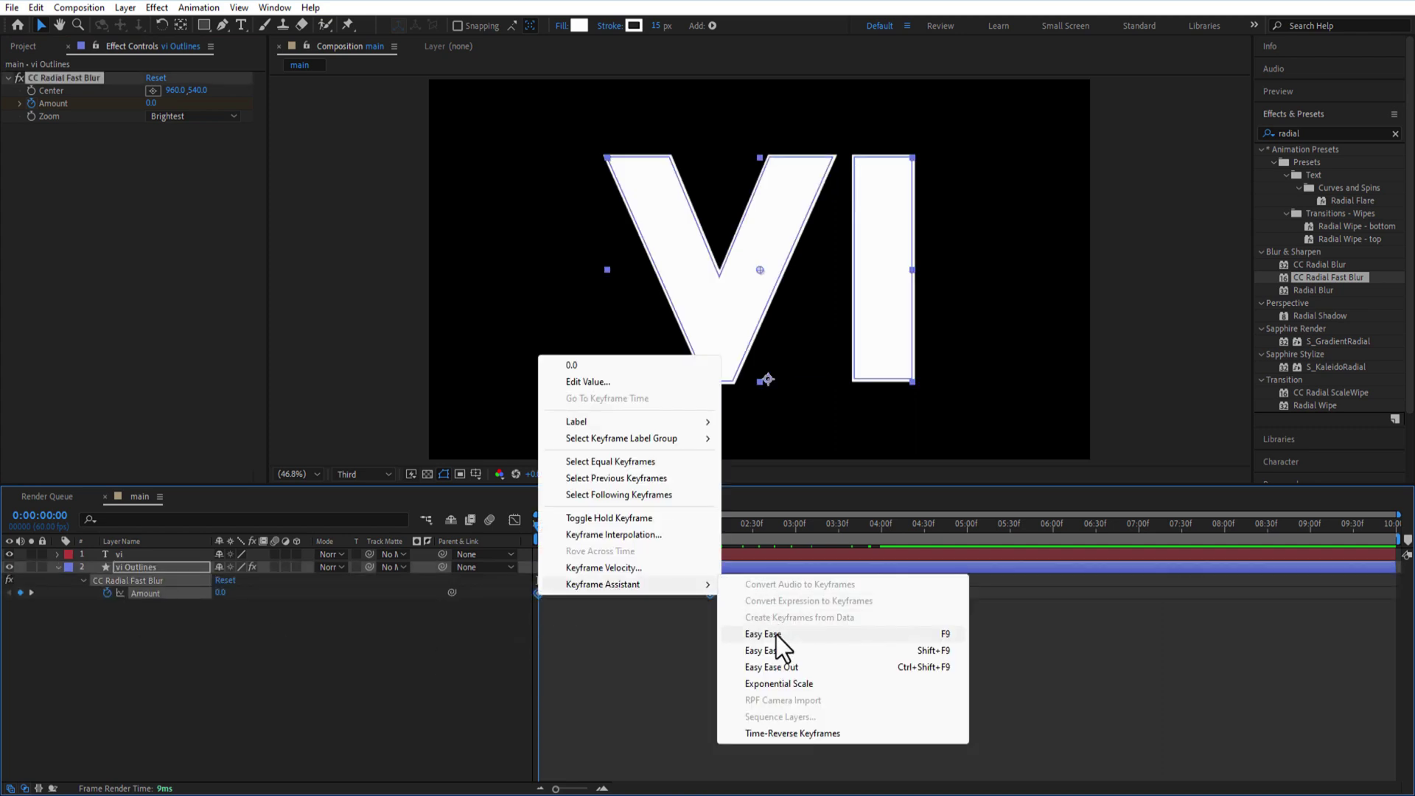
{"action": "left_click", "coordinate": [777, 635]}
{"action": "left_click", "coordinate": [58, 568]}
Find the 4-Color Gradient effect and apply it to the vi Outlines layer
{"action": "left_click", "coordinate": [140, 569]}
{"action": "left_click", "coordinate": [1312, 133]}
{"action": "key", "text": "BackSpace"}
{"action": "type", "text": "4"}
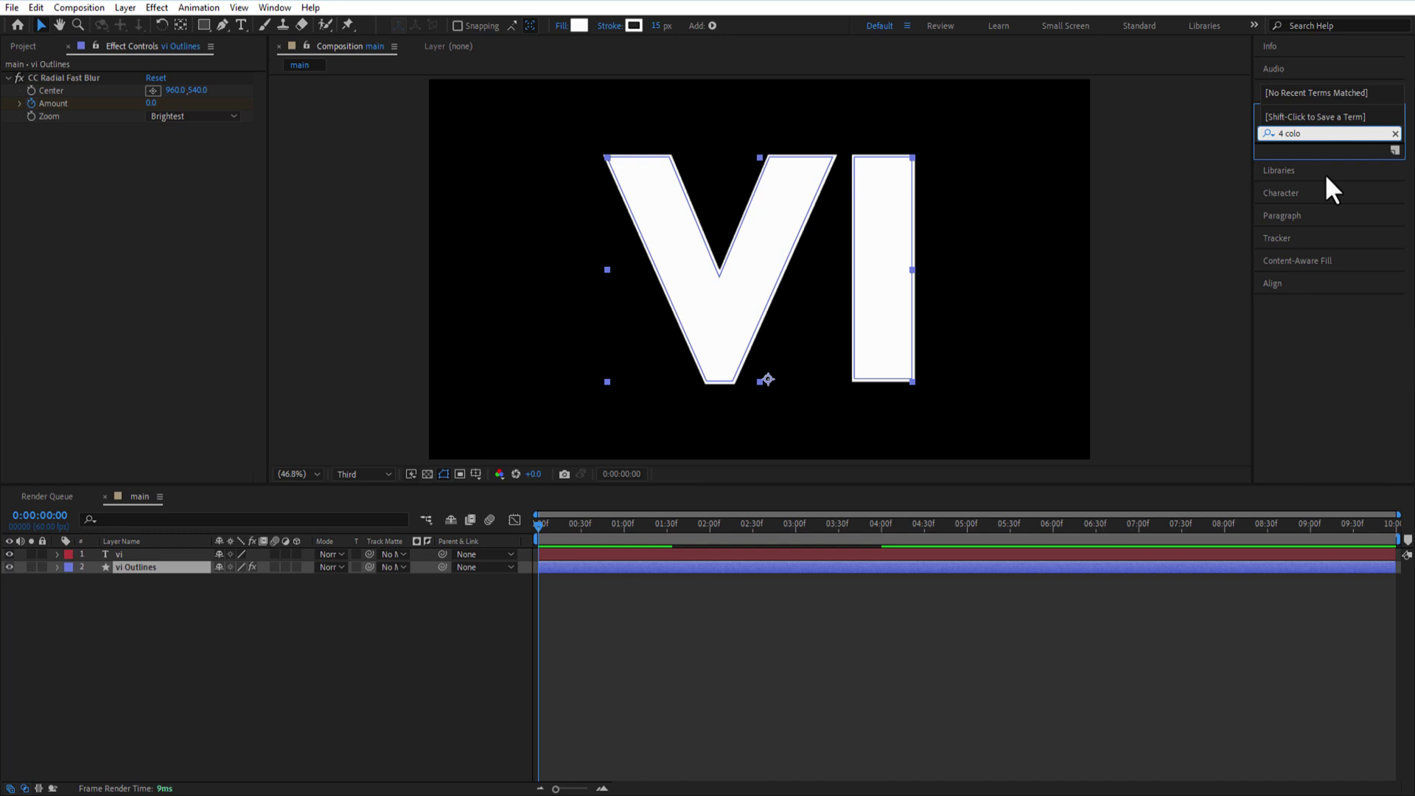
{"action": "left_click_drag", "start_coordinate": [1320, 366], "coordinate": [174, 573]}
Set Color 1 of the 4-Color Gradient to a bright magenta
{"action": "left_click", "coordinate": [153, 167]}
{"action": "left_click", "coordinate": [1082, 322]}
{"action": "left_click", "coordinate": [1180, 355]}
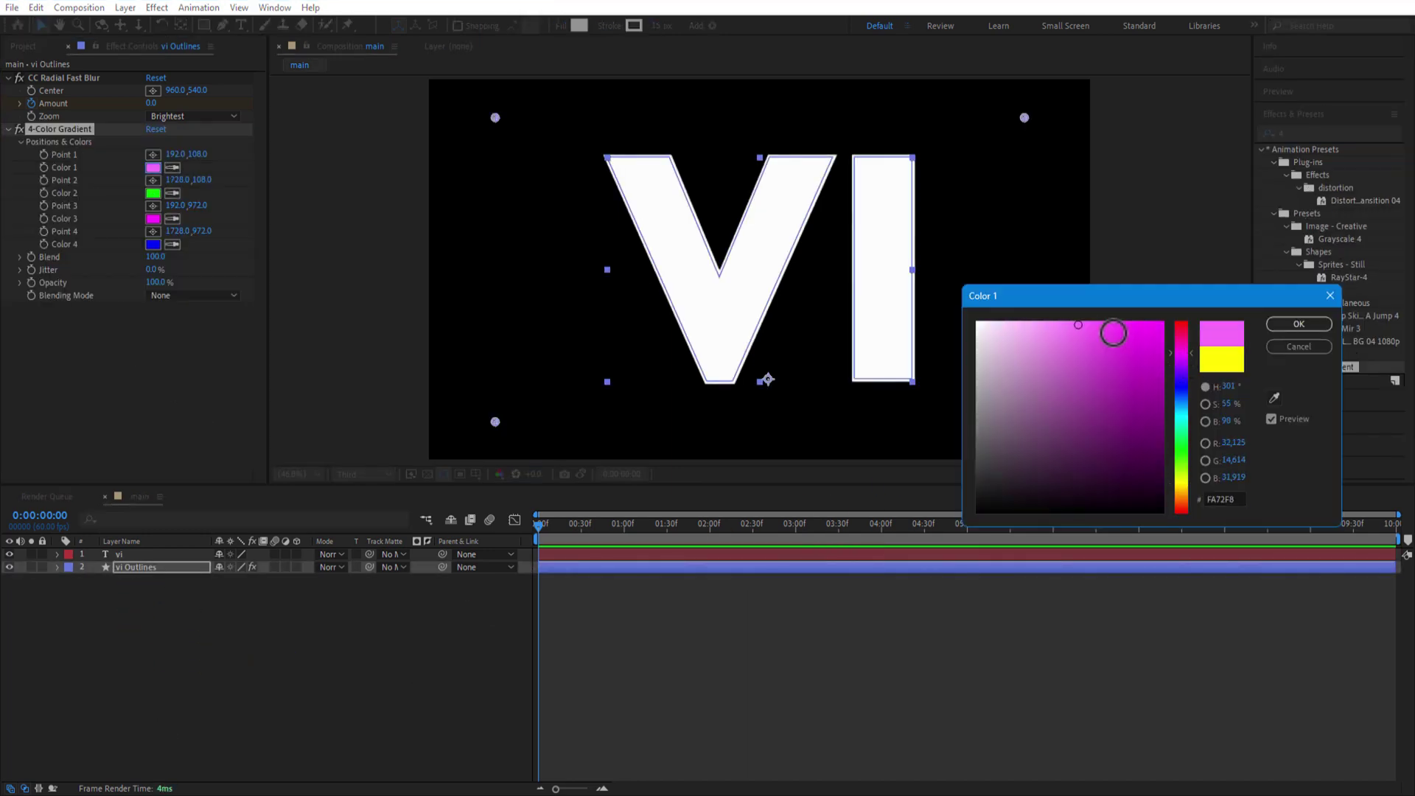
{"action": "left_click", "coordinate": [1112, 332]}
{"action": "left_click", "coordinate": [1298, 324]}
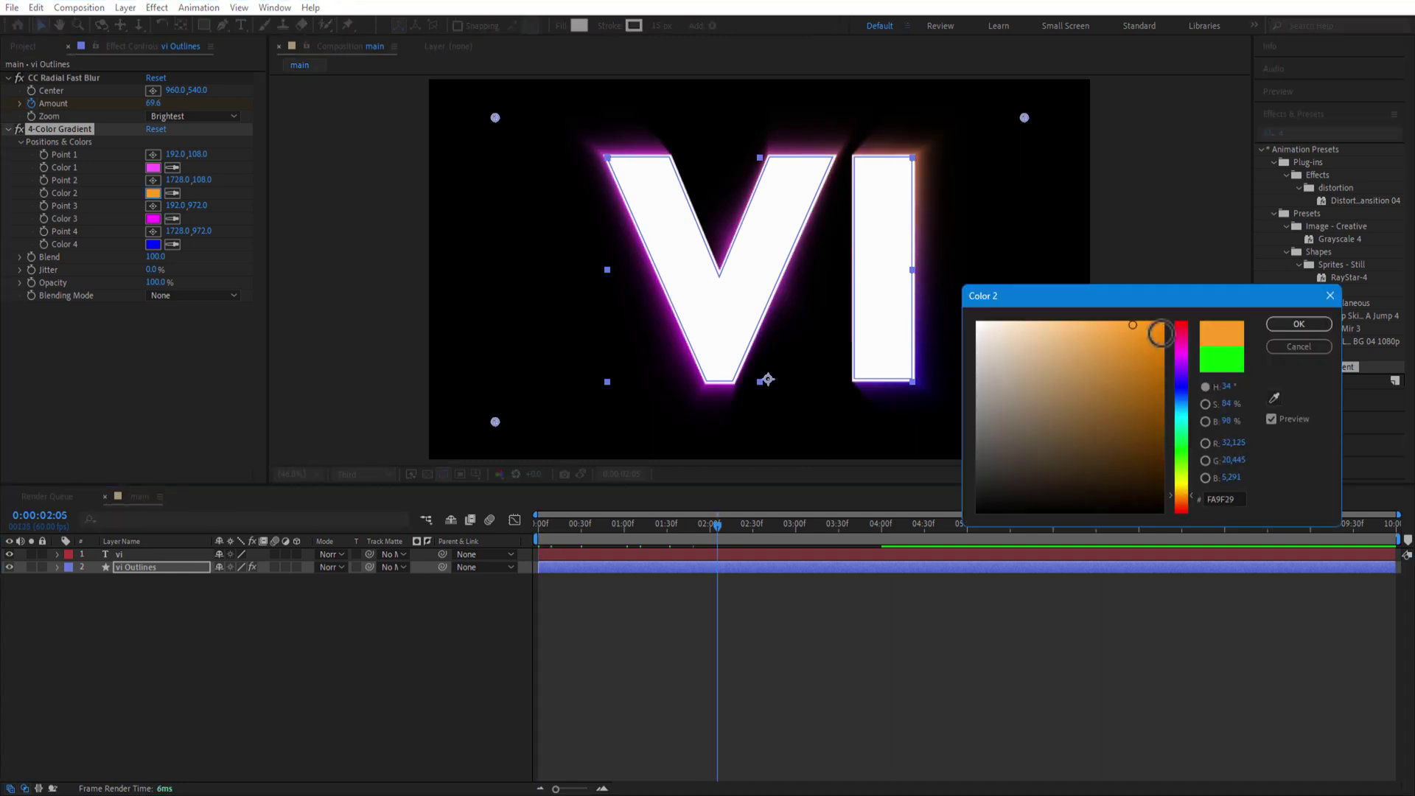
Set gradient Colors 2 and 3 to orange and Color 4 to magenta, and move the gradient points closer around the letters
{"action": "left_click", "coordinate": [1295, 319]}
{"action": "left_click_drag", "start_coordinate": [1025, 117], "coordinate": [882, 126]}
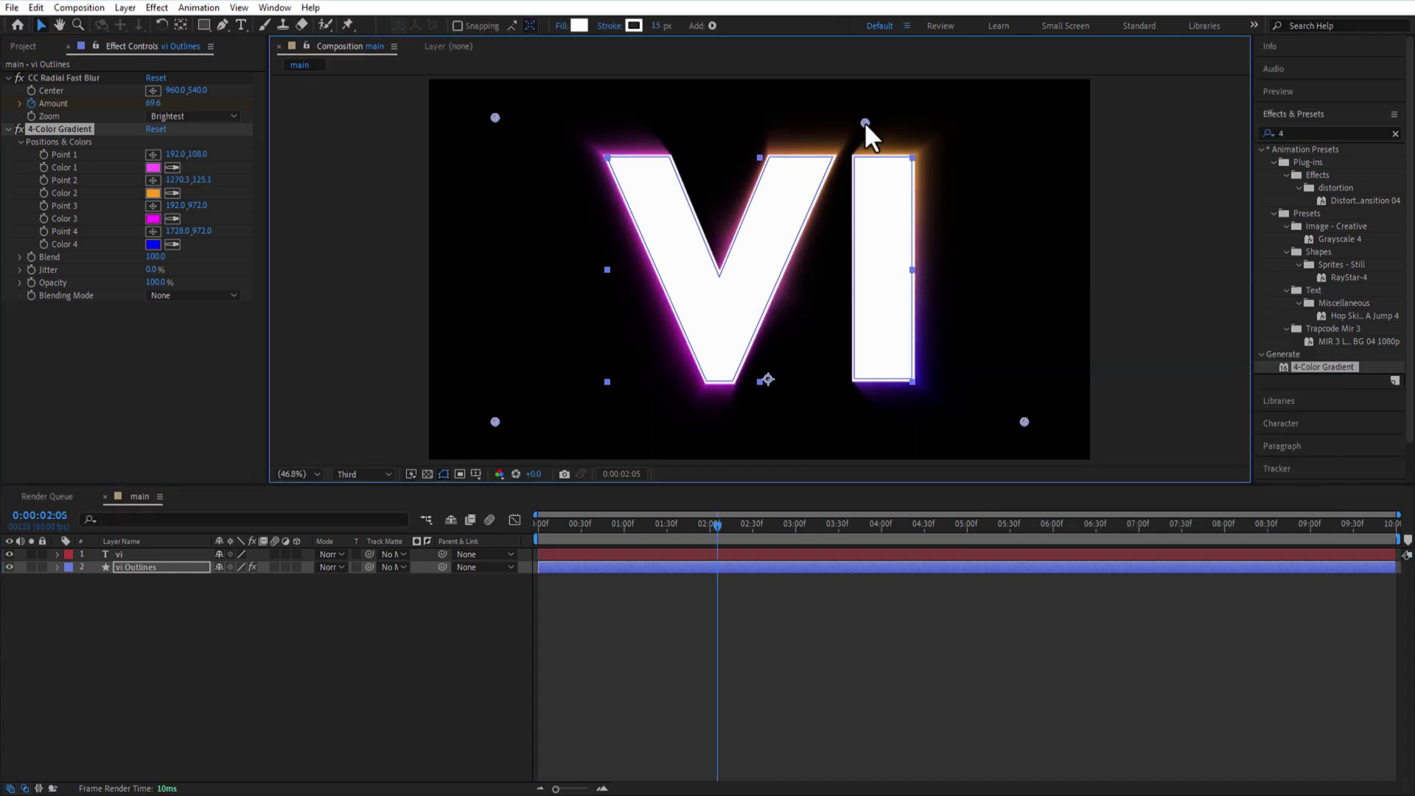
{"action": "left_click", "coordinate": [153, 218]}
{"action": "left_click", "coordinate": [1273, 396]}
{"action": "left_click", "coordinate": [153, 193]}
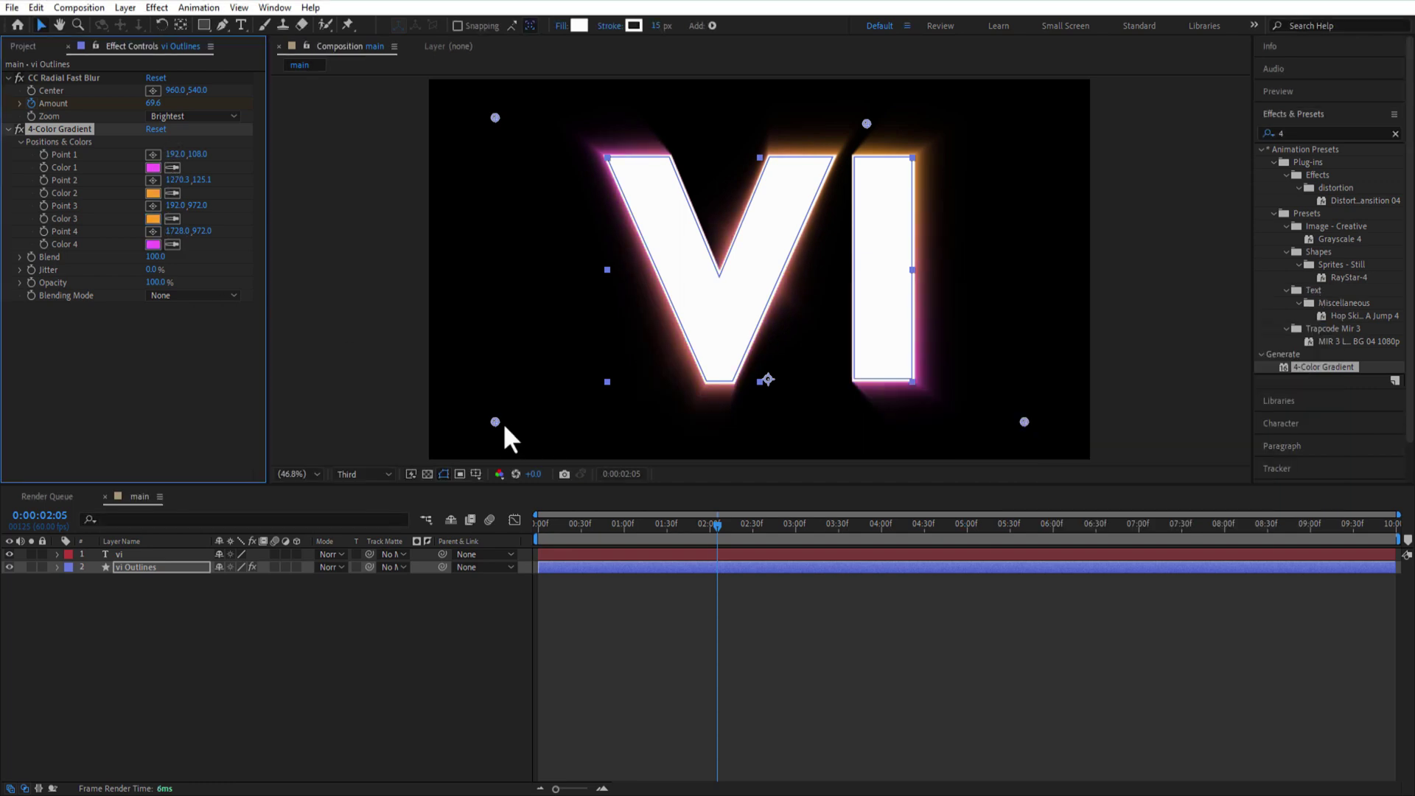
{"action": "left_click_drag", "start_coordinate": [496, 422], "coordinate": [657, 413]}
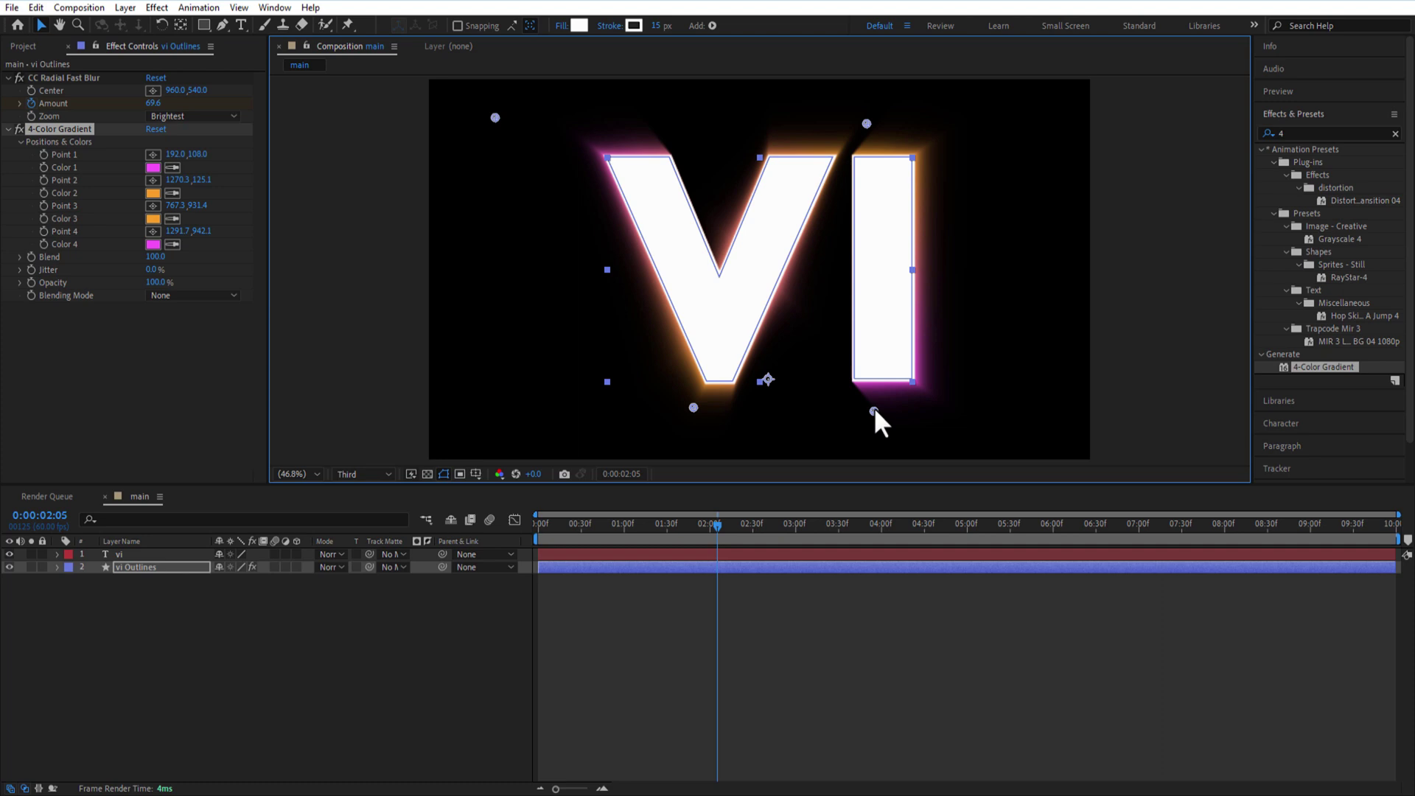
{"action": "left_click_drag", "start_coordinate": [727, 514], "coordinate": [571, 564]}
Apply the Stylize Glow effect to the vi Outlines layer and set its Glow Intensity to 0.2
{"action": "left_click", "coordinate": [1305, 133]}
{"action": "key", "text": "BackSpace"}
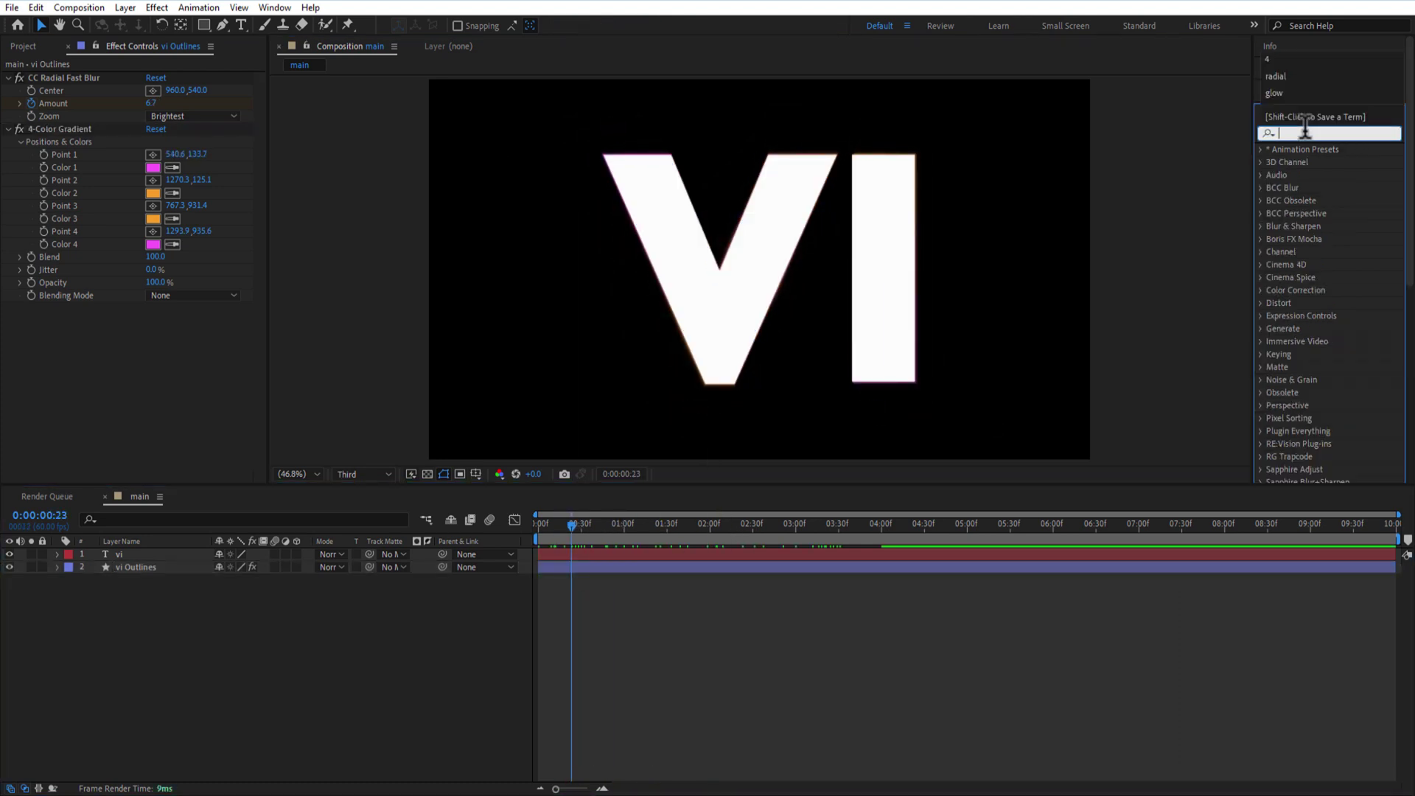
{"action": "type", "text": "glow"}
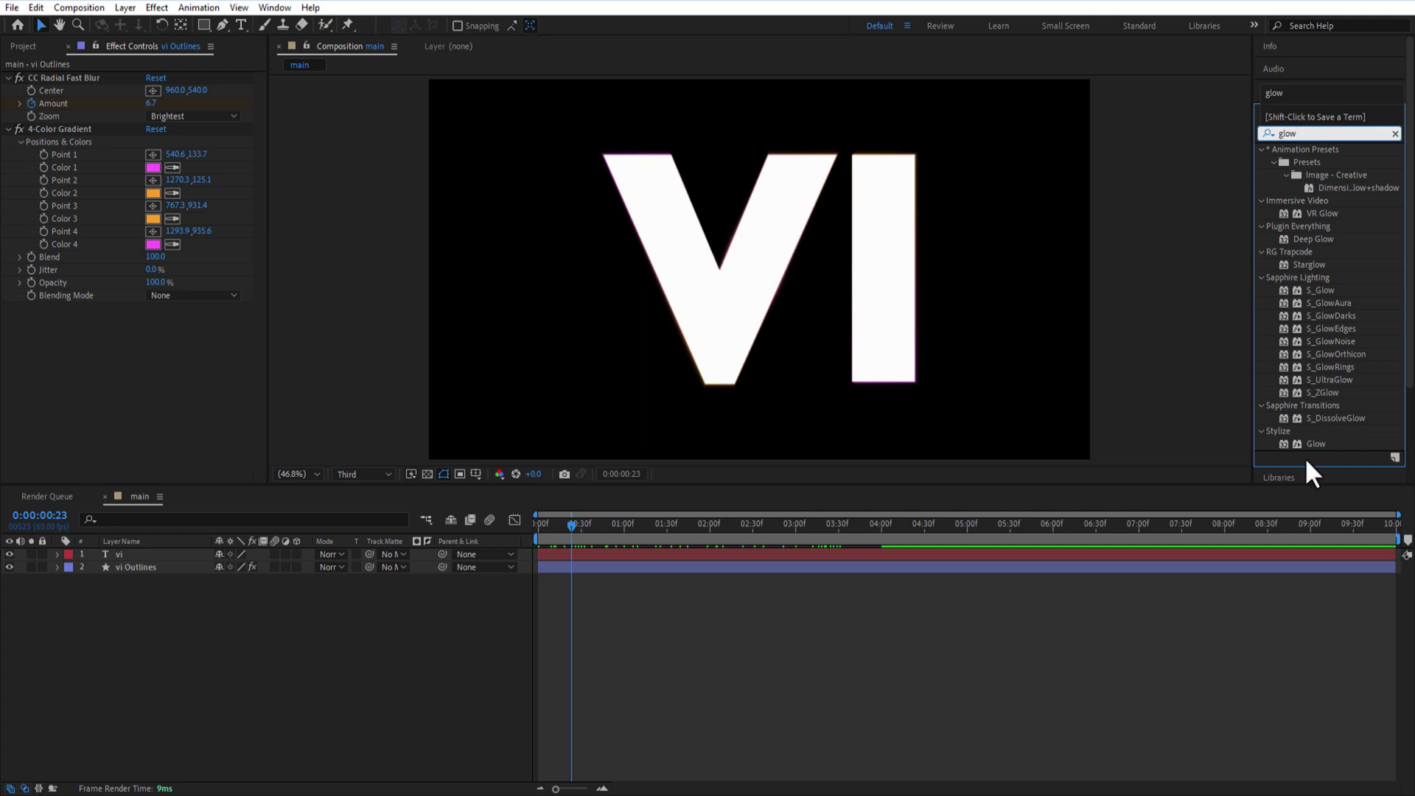
{"action": "left_click_drag", "start_coordinate": [1316, 443], "coordinate": [147, 567]}
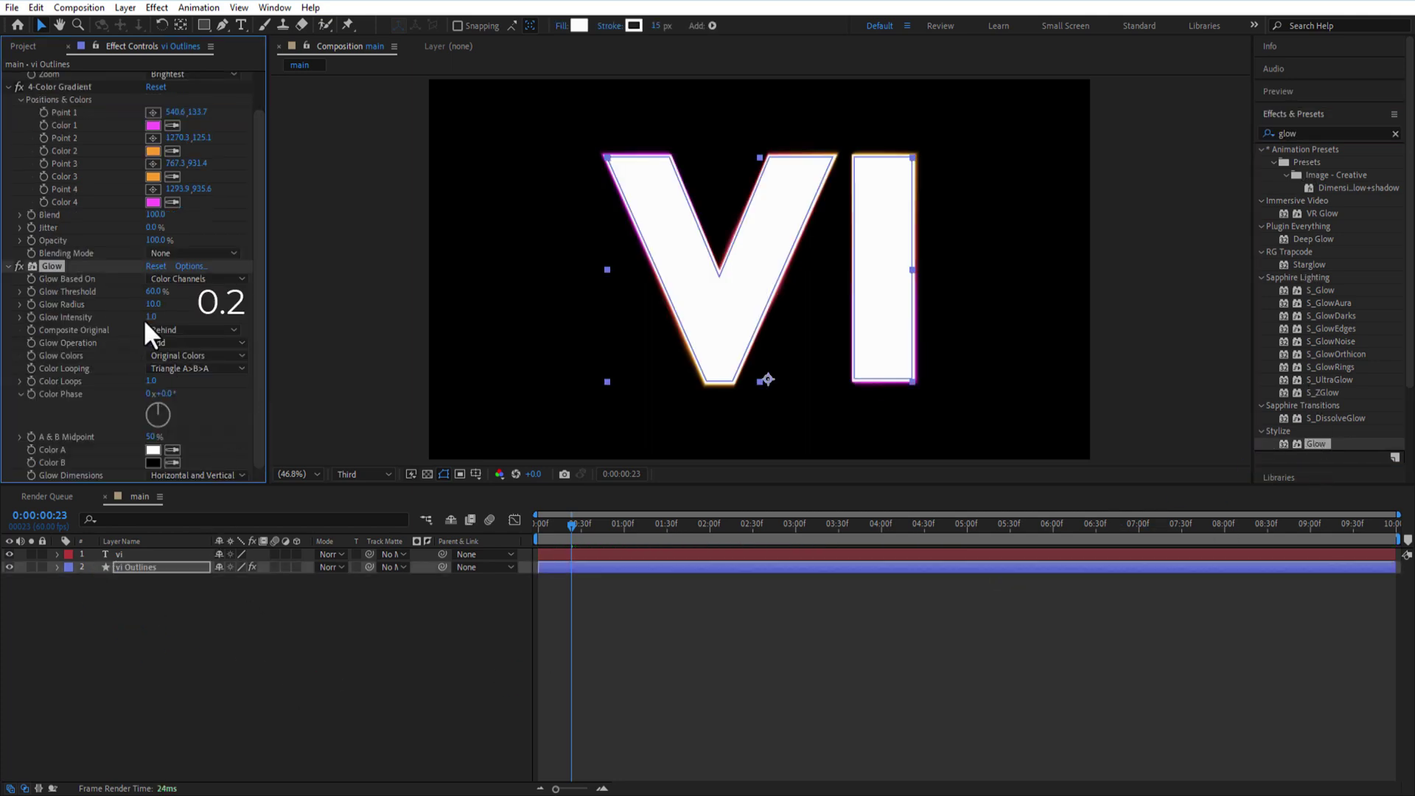
{"action": "left_click", "coordinate": [709, 528]}
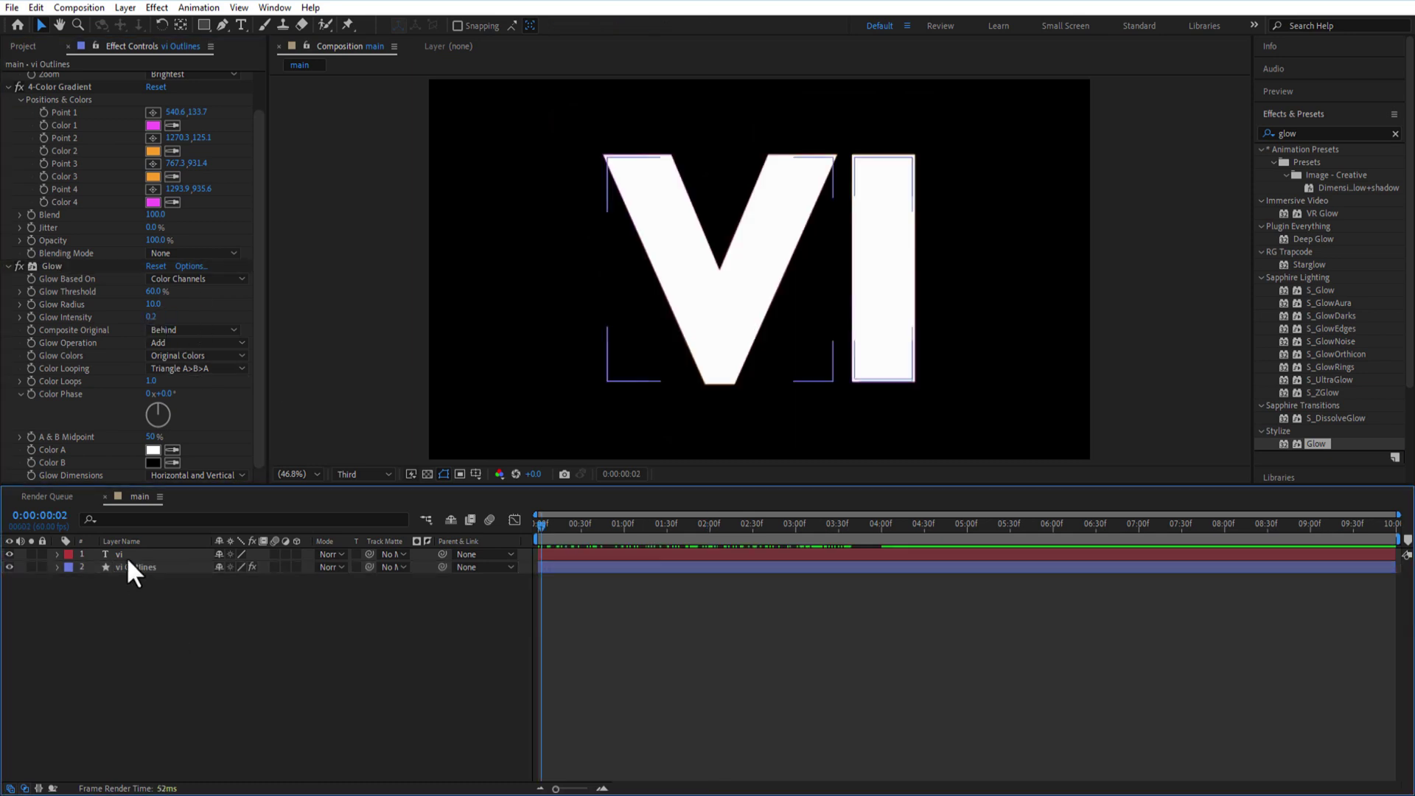
Rename the vi layer "text" and the vi Outlines layer "effects"
{"action": "left_click", "coordinate": [125, 552]}
{"action": "left_click", "coordinate": [136, 564]}
{"action": "key", "text": "Return"}
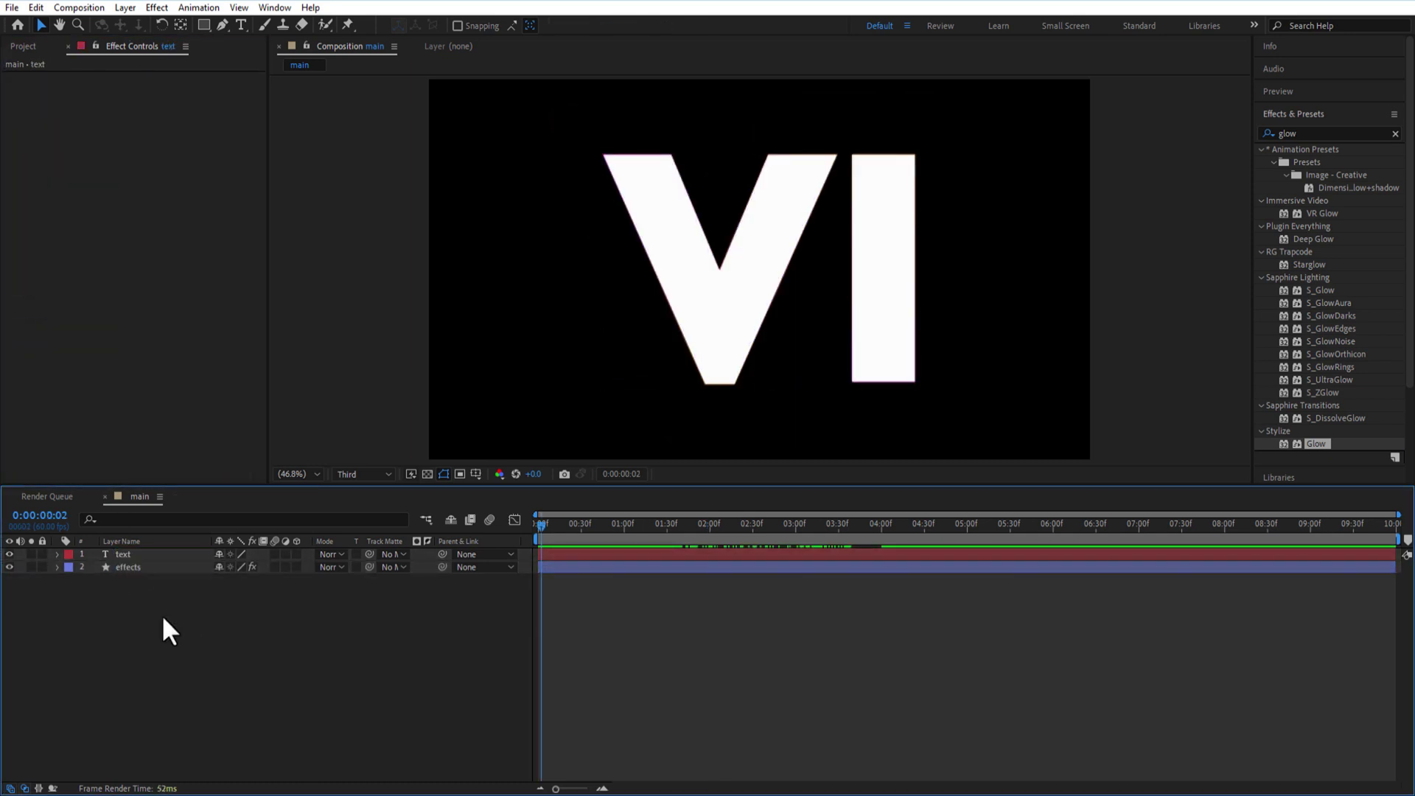
Duplicate the text layer and rename the copy "stroke"
{"action": "left_click", "coordinate": [147, 555]}
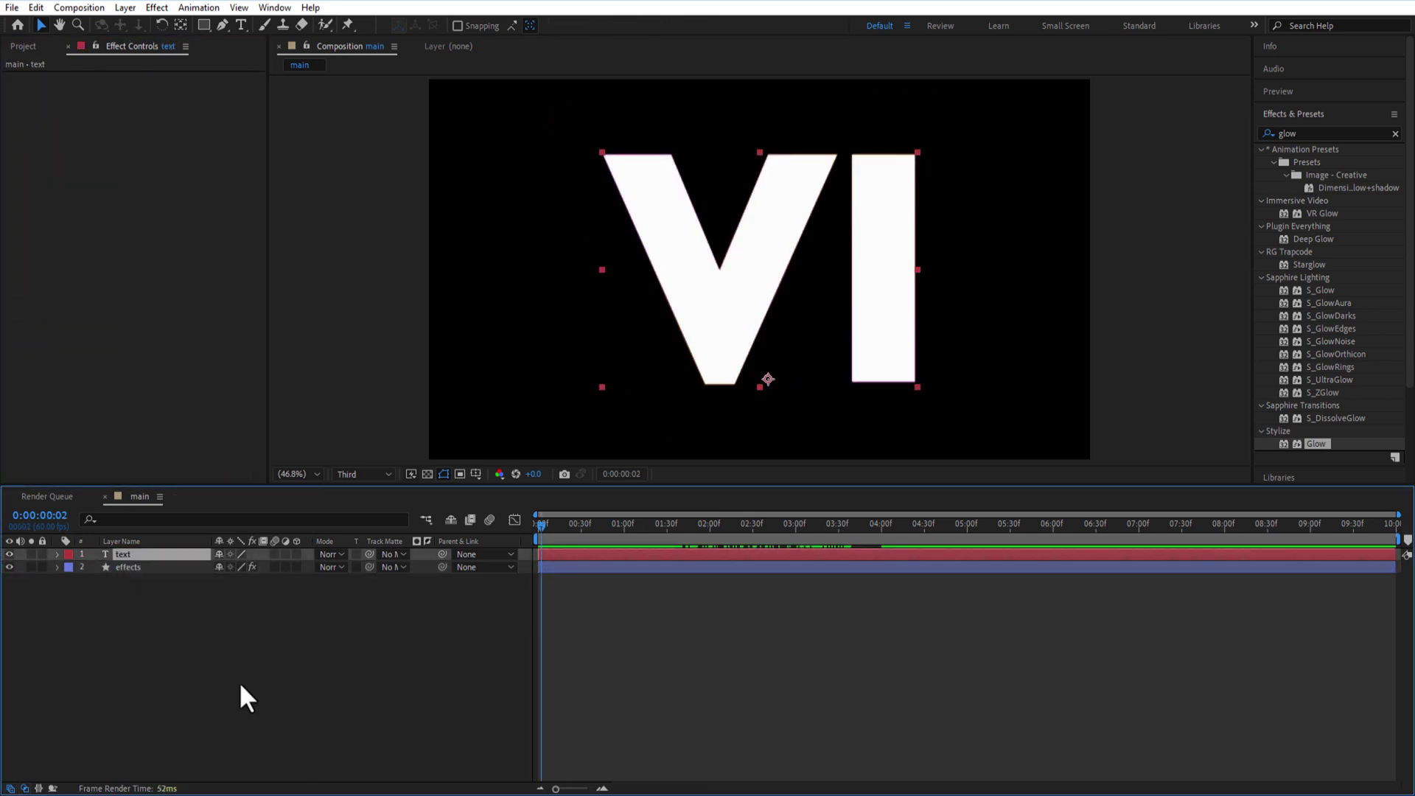
{"action": "key", "text": "ctrl+d"}
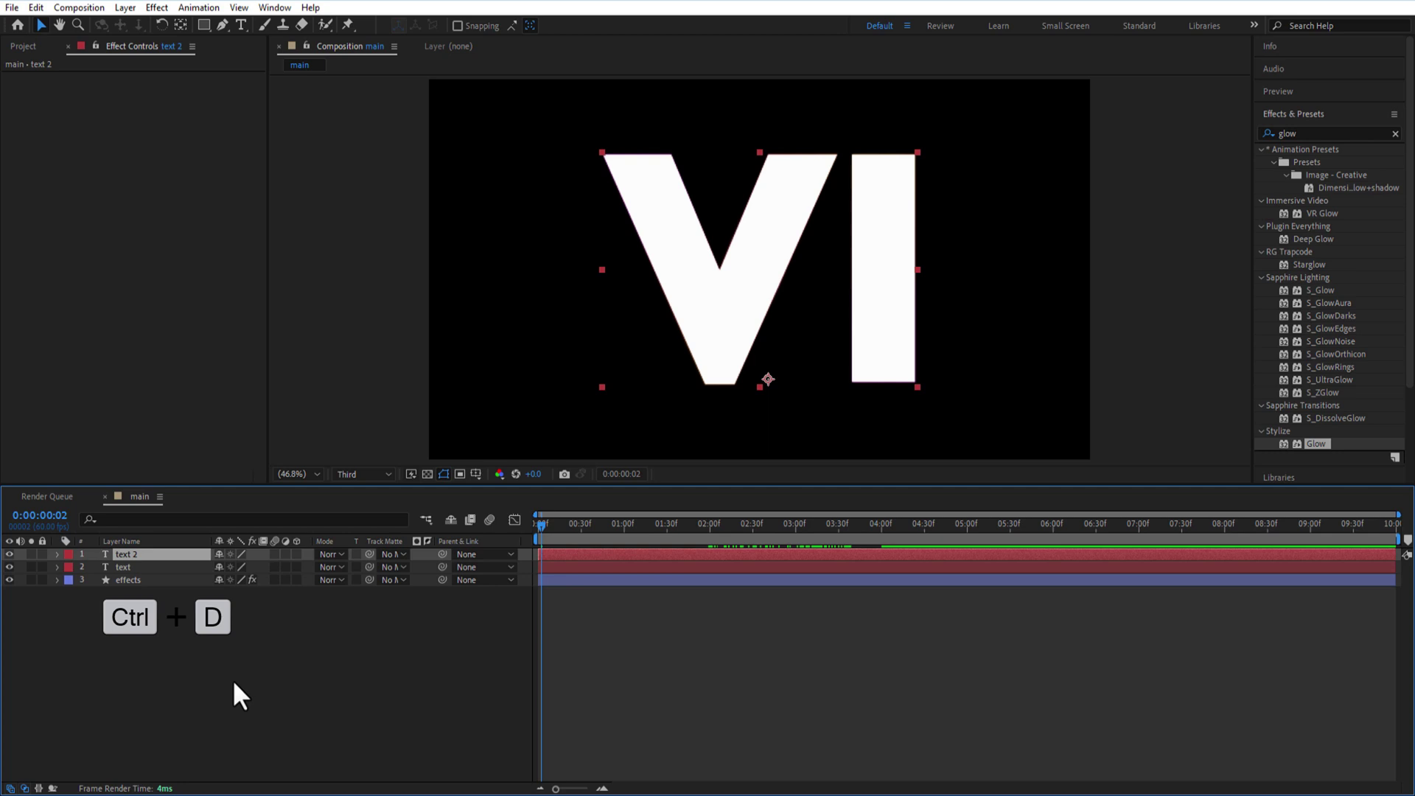
{"action": "key", "text": "Return"}
{"action": "type", "text": "stroke"}
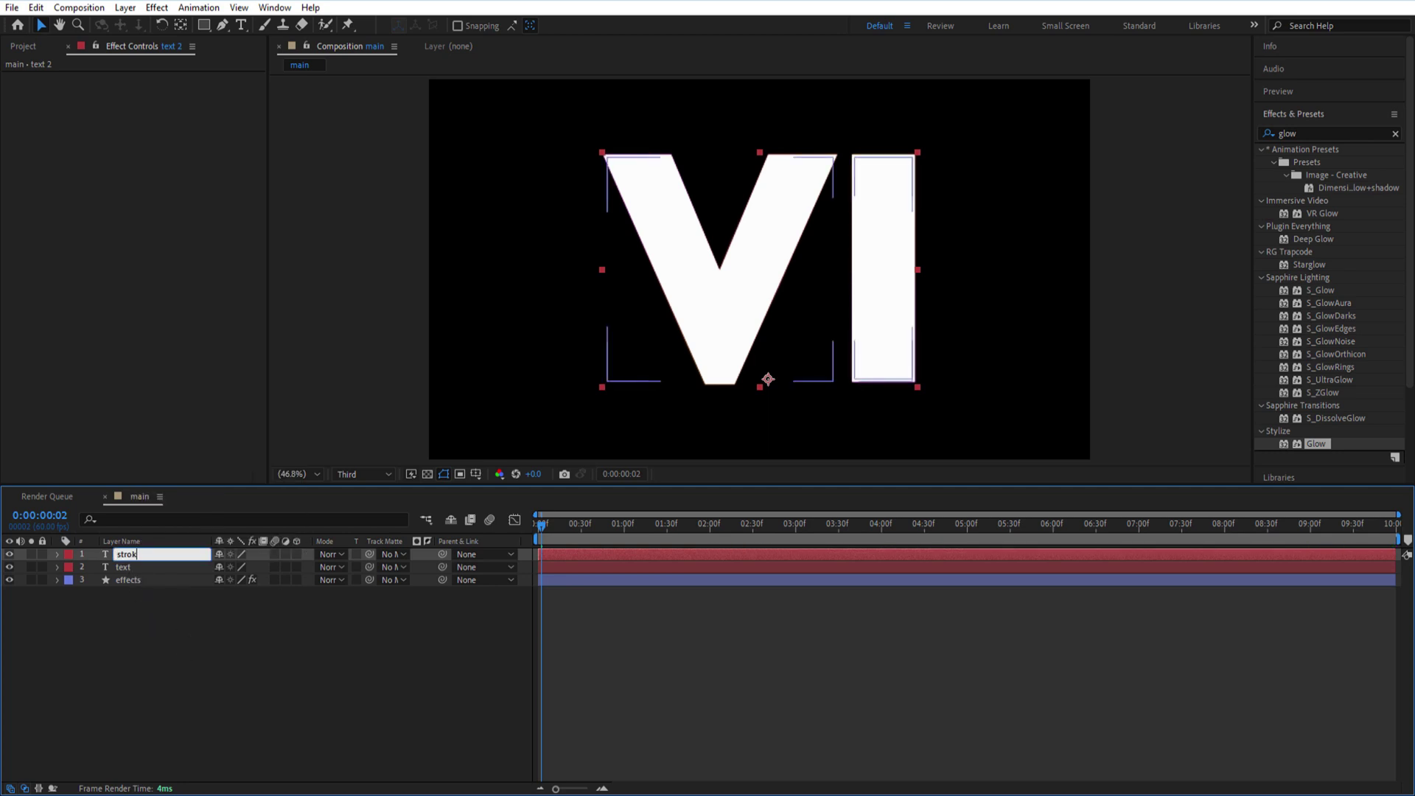
Hide the text and effects layers and remove the fill colour from the stroke layer
{"action": "left_click", "coordinate": [7, 566]}
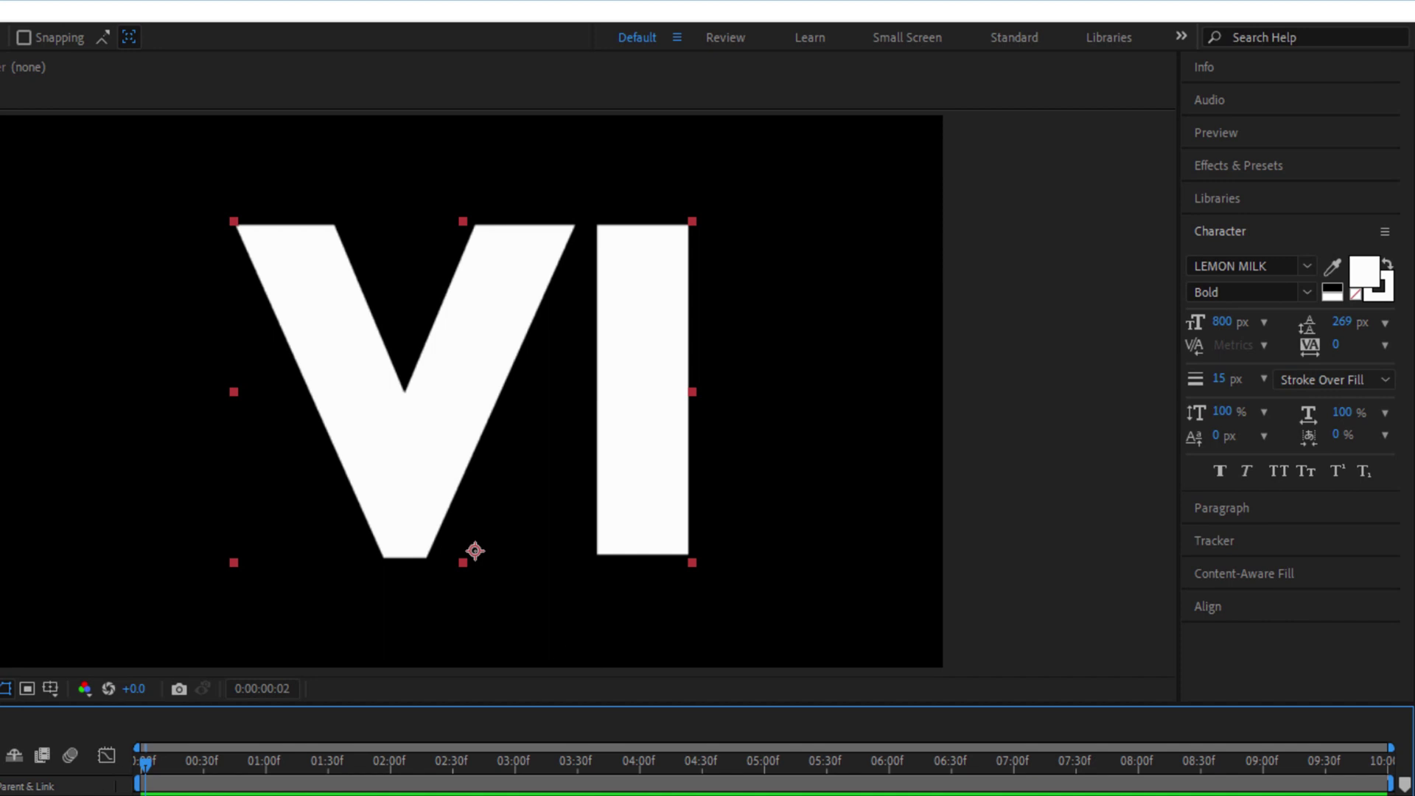
{"action": "left_click", "coordinate": [1355, 294]}
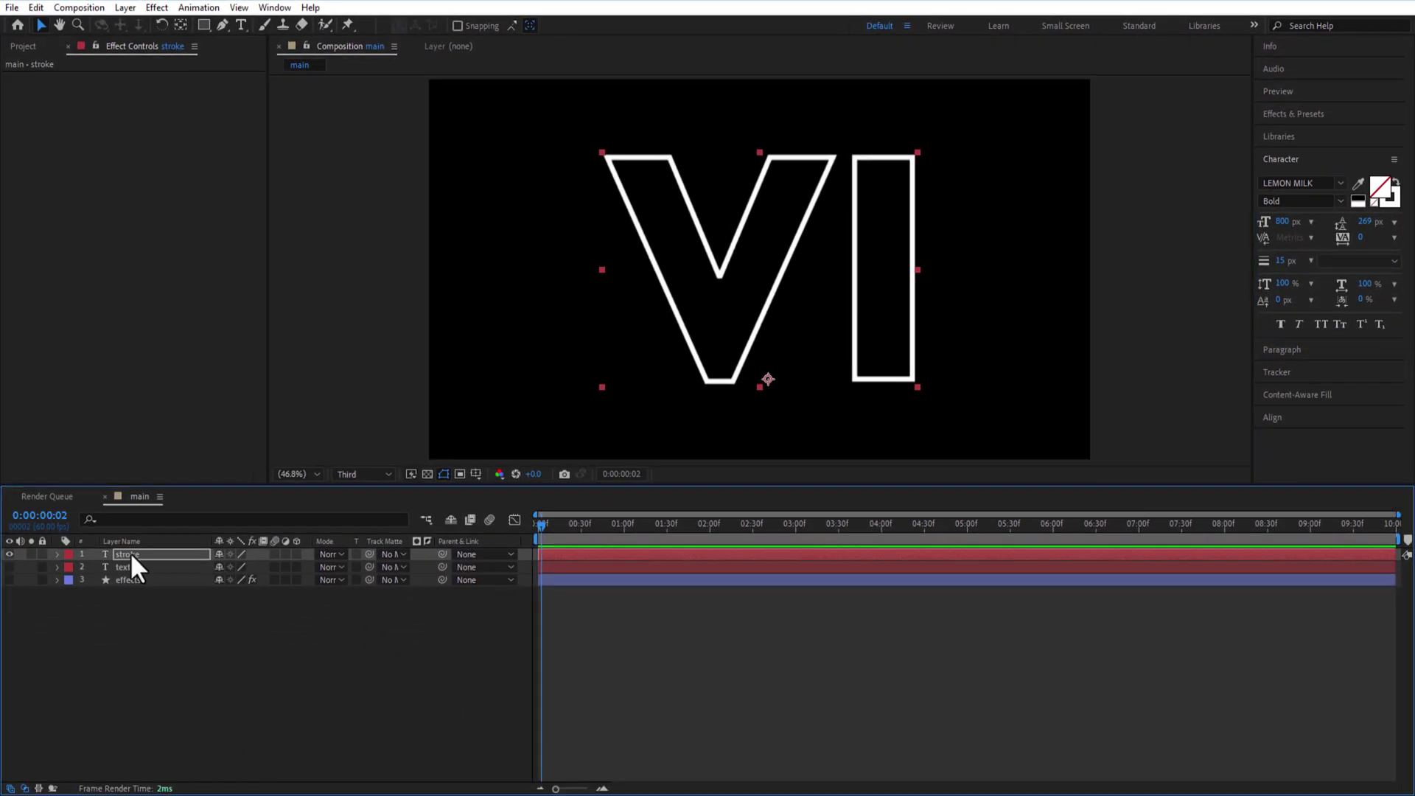
Add a Gradient Overlay layer style to the stroke layer and expand its properties
{"action": "right_click", "coordinate": [130, 553]}
{"action": "mouse_move", "coordinate": [205, 302]}
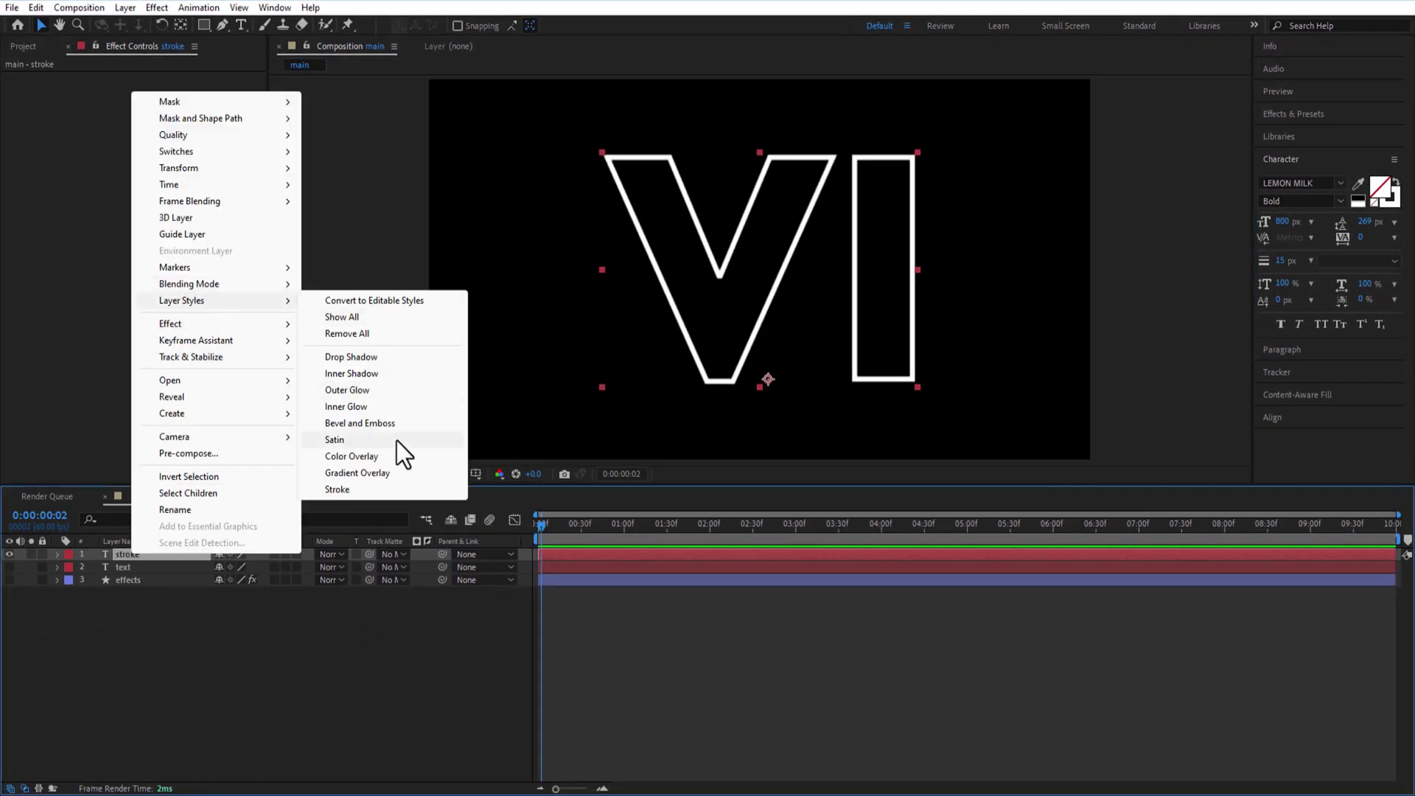
{"action": "left_click", "coordinate": [357, 474]}
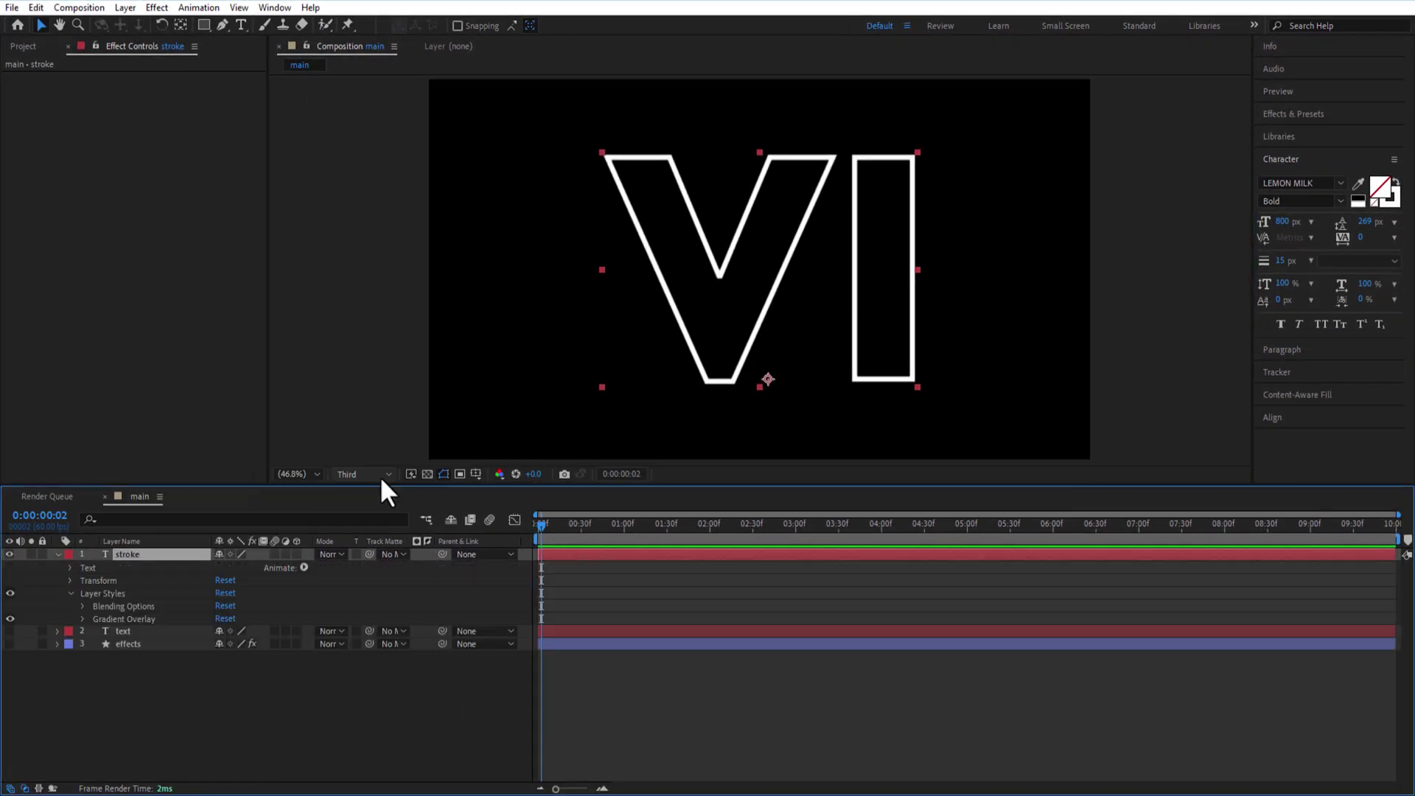
{"action": "left_click", "coordinate": [82, 619]}
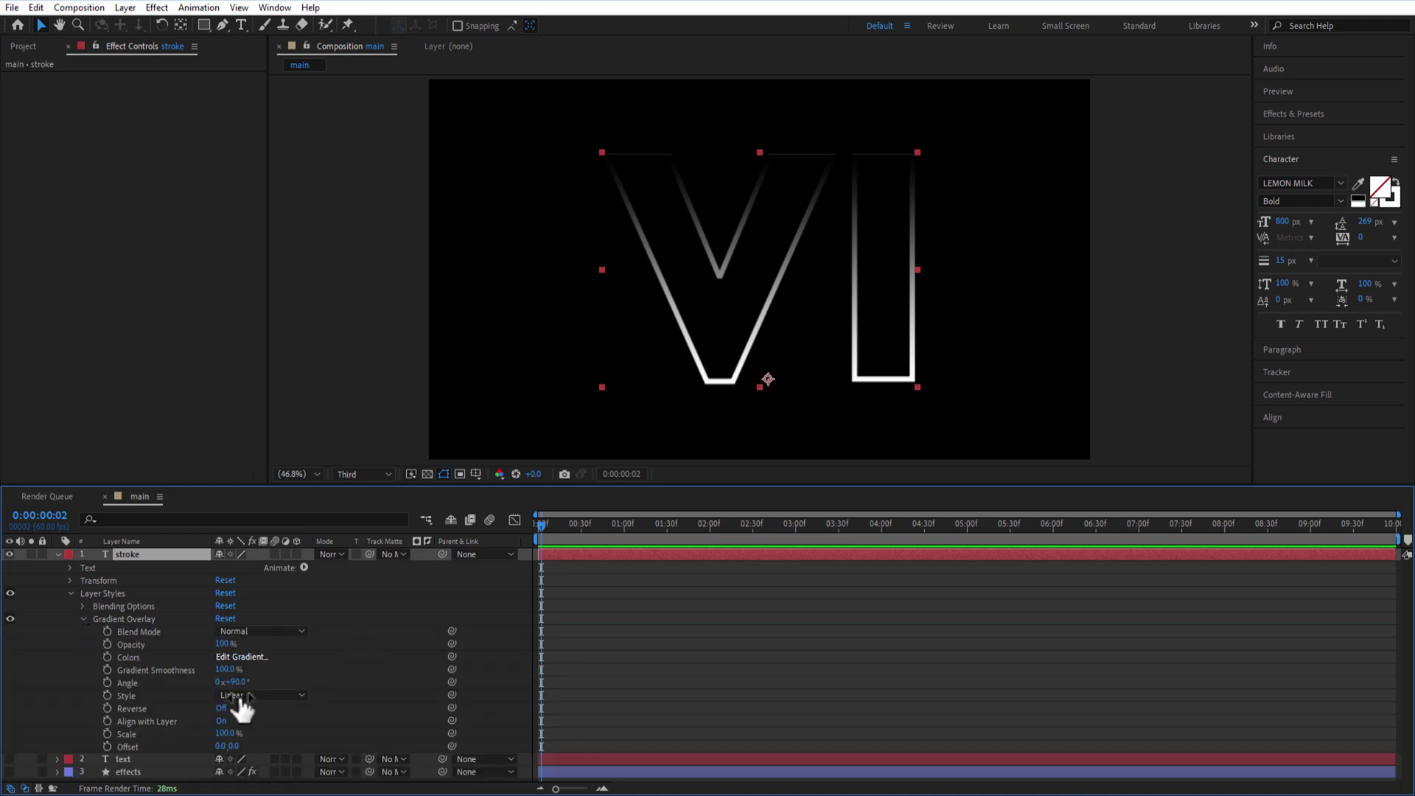
Edit the Gradient Overlay colours, making the white stop magenta and the black stop yellow
{"action": "left_click", "coordinate": [241, 657]}
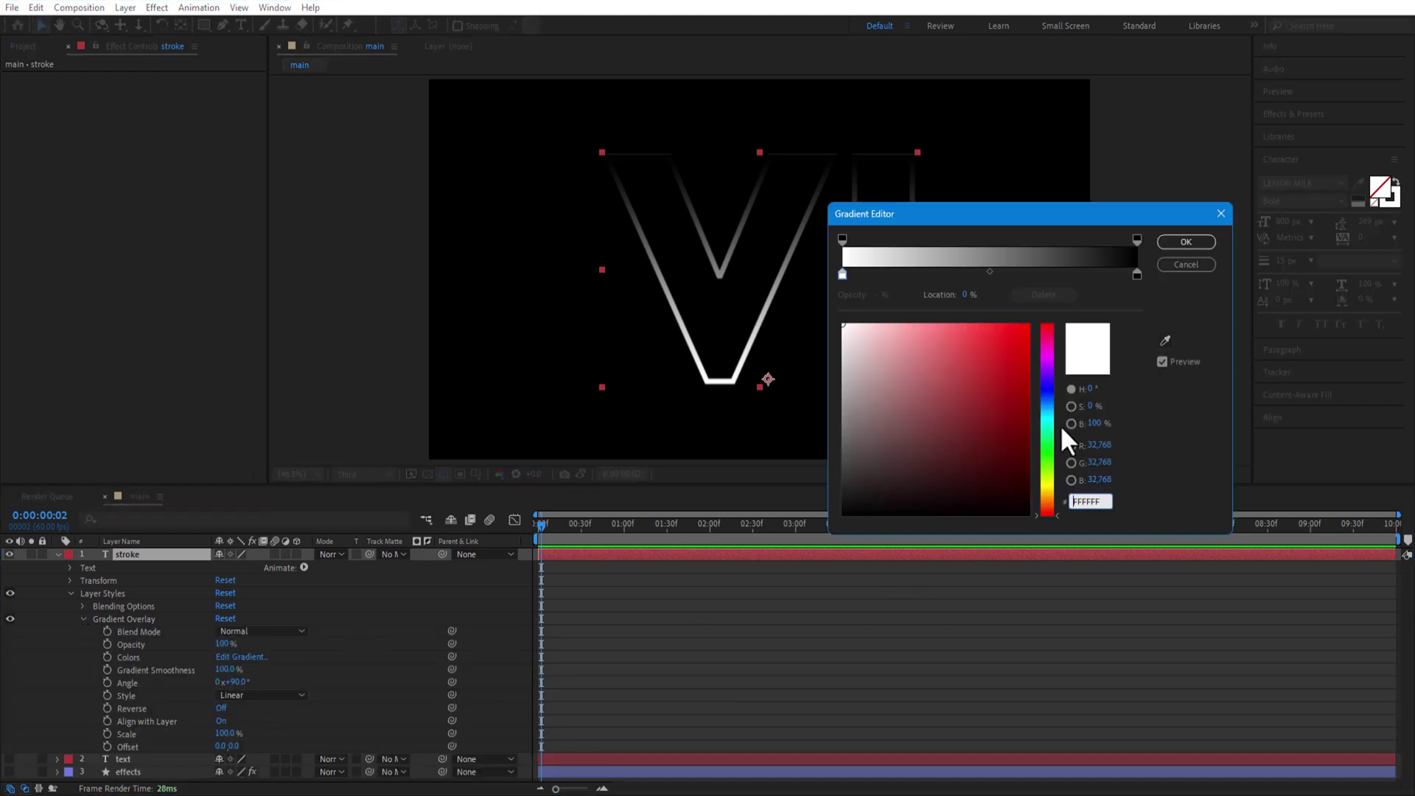
{"action": "left_click", "coordinate": [841, 274]}
{"action": "left_click", "coordinate": [1048, 359]}
{"action": "left_click", "coordinate": [1027, 326]}
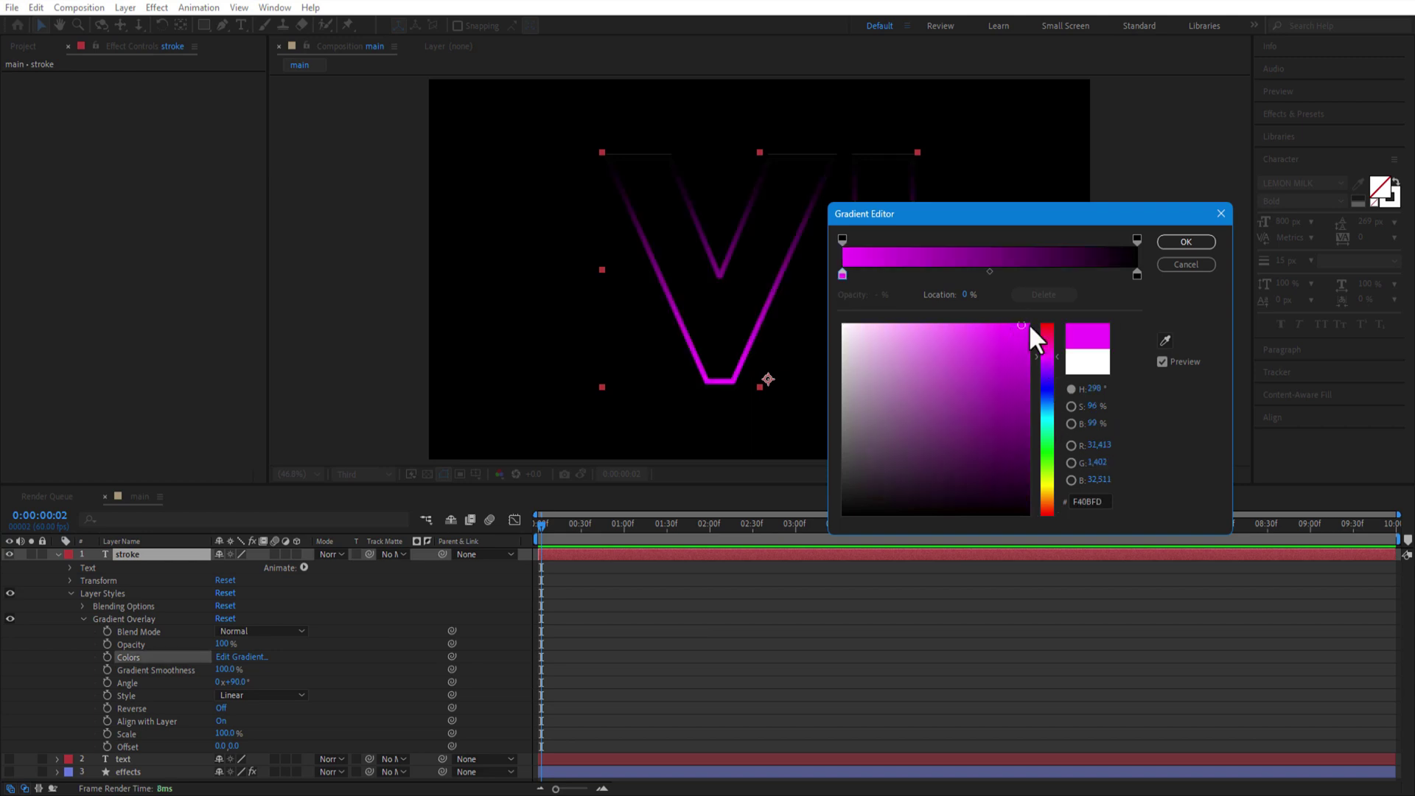
{"action": "key", "text": "Return"}
{"action": "left_click", "coordinate": [239, 660]}
{"action": "left_click_drag", "start_coordinate": [1043, 496], "coordinate": [1042, 476]}
{"action": "left_click", "coordinate": [1017, 344]}
{"action": "key", "text": "Return"}
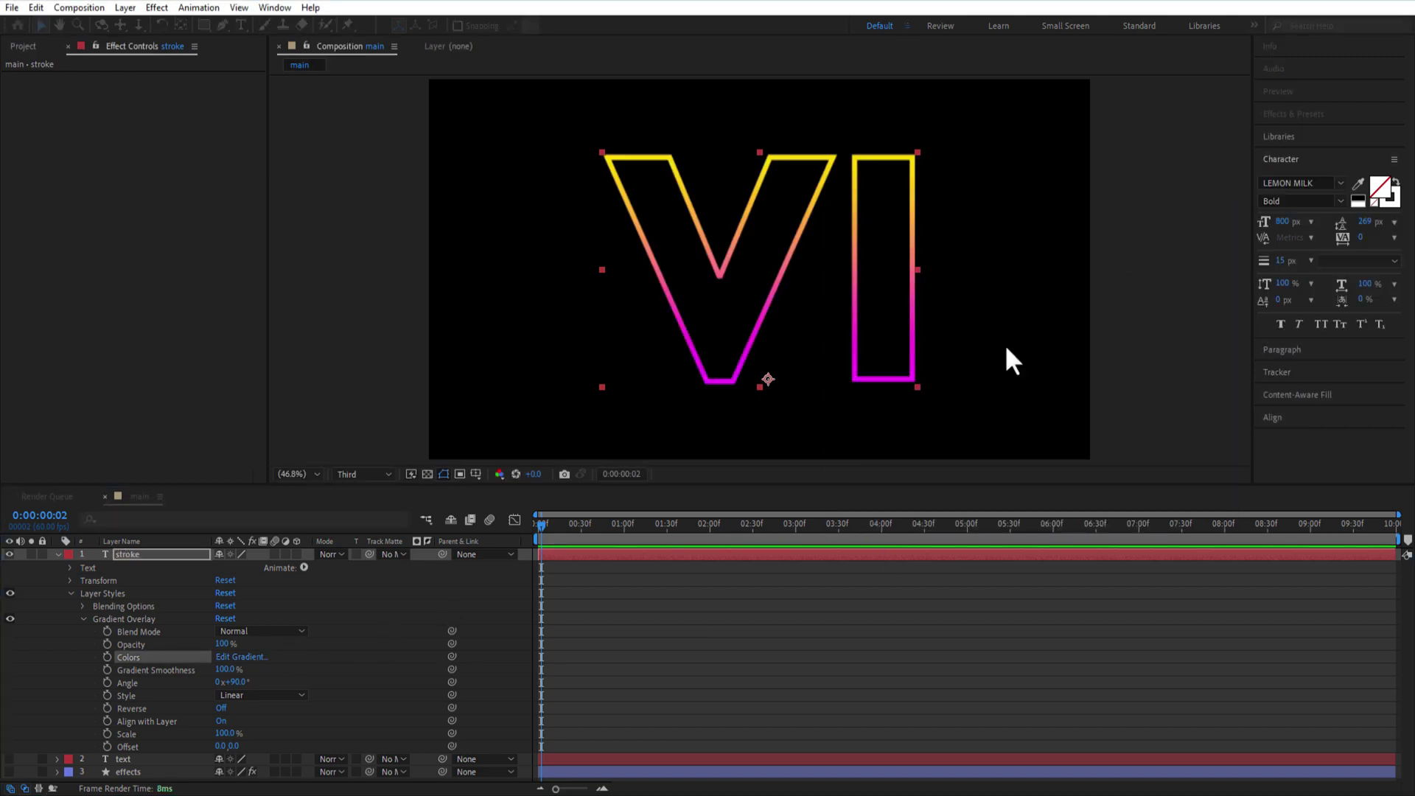
Set the stroke layer's Gradient Overlay style to Reflected and its scale to 150%
{"action": "left_click", "coordinate": [261, 695]}
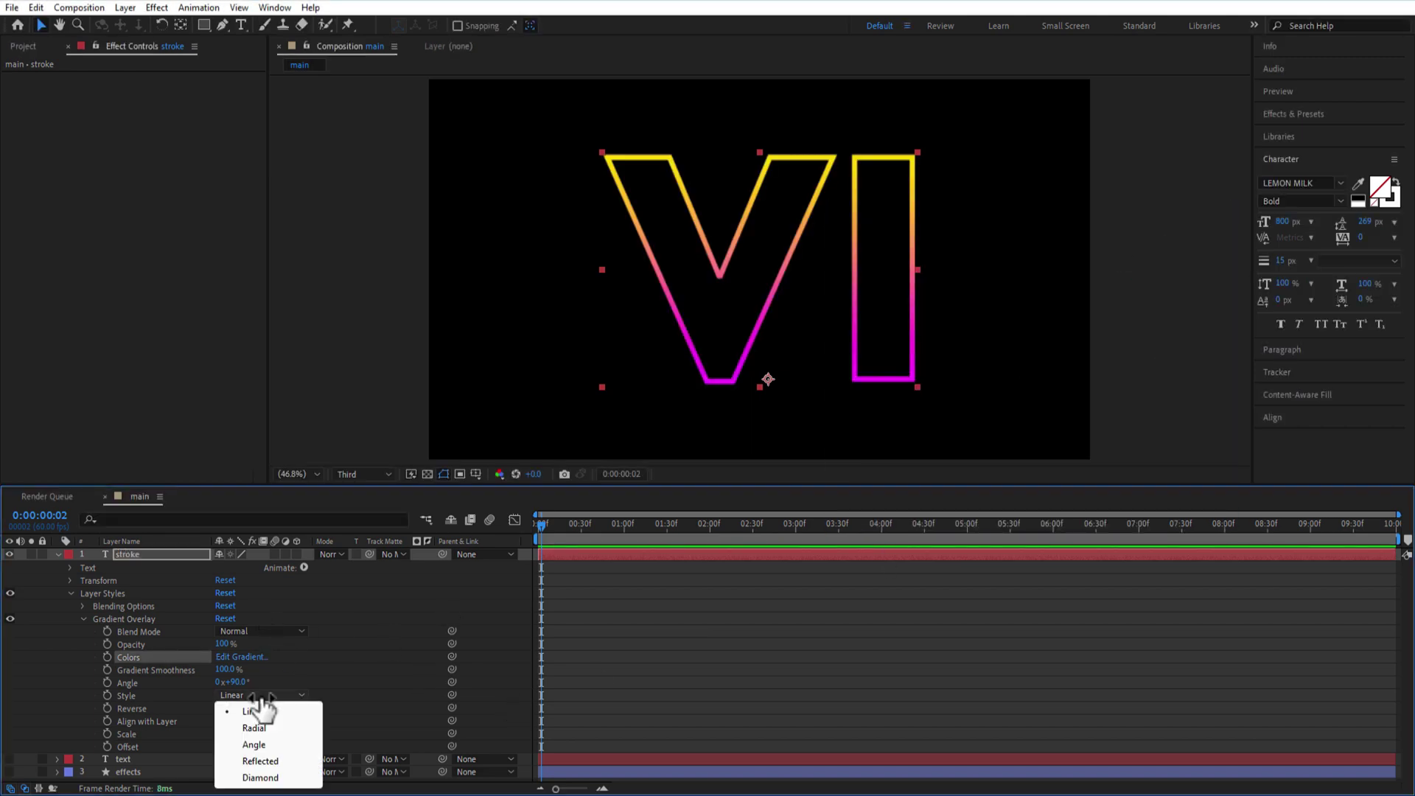
{"action": "left_click", "coordinate": [266, 761]}
{"action": "left_click_drag", "start_coordinate": [245, 732], "coordinate": [369, 716]}
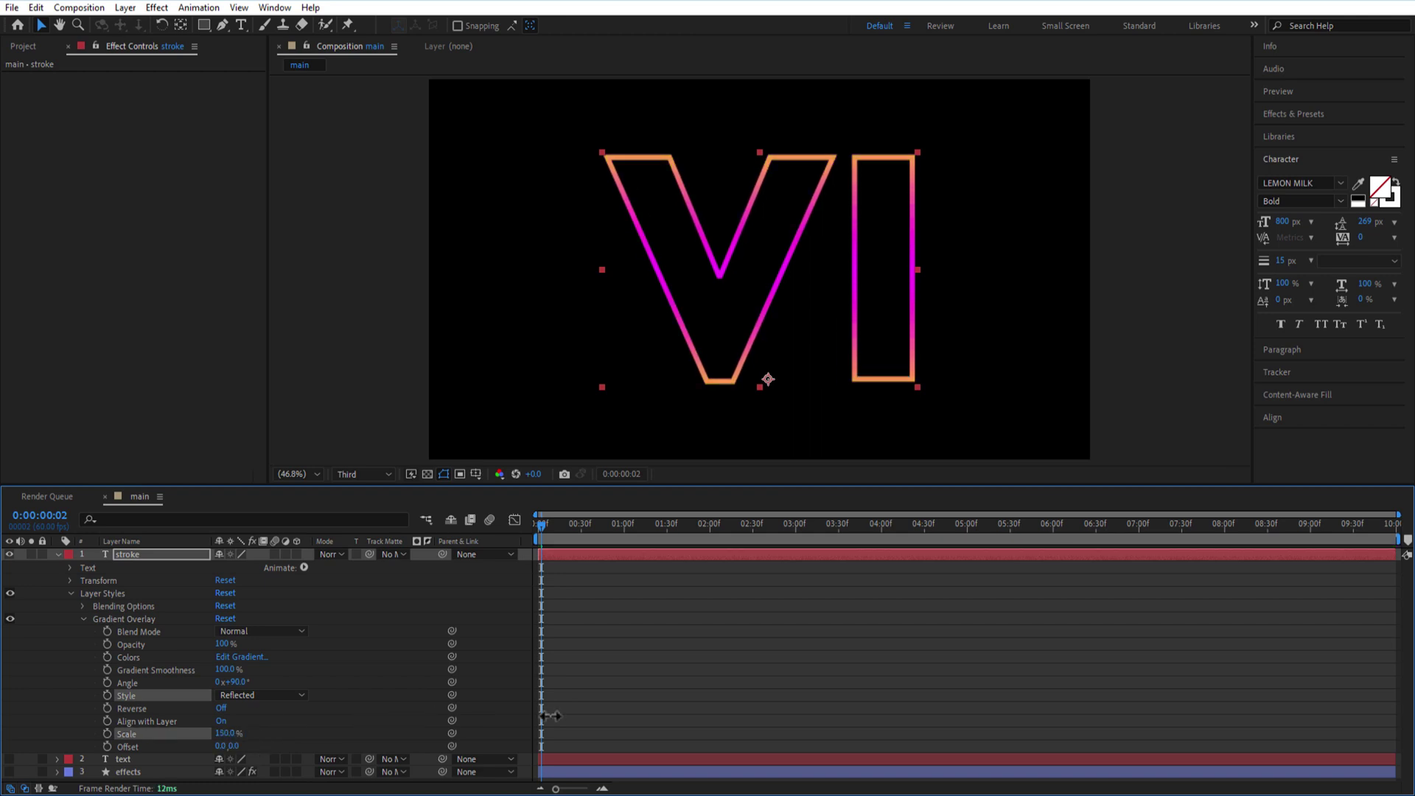
{"action": "left_click", "coordinate": [370, 679]}
{"action": "left_click", "coordinate": [57, 554]}
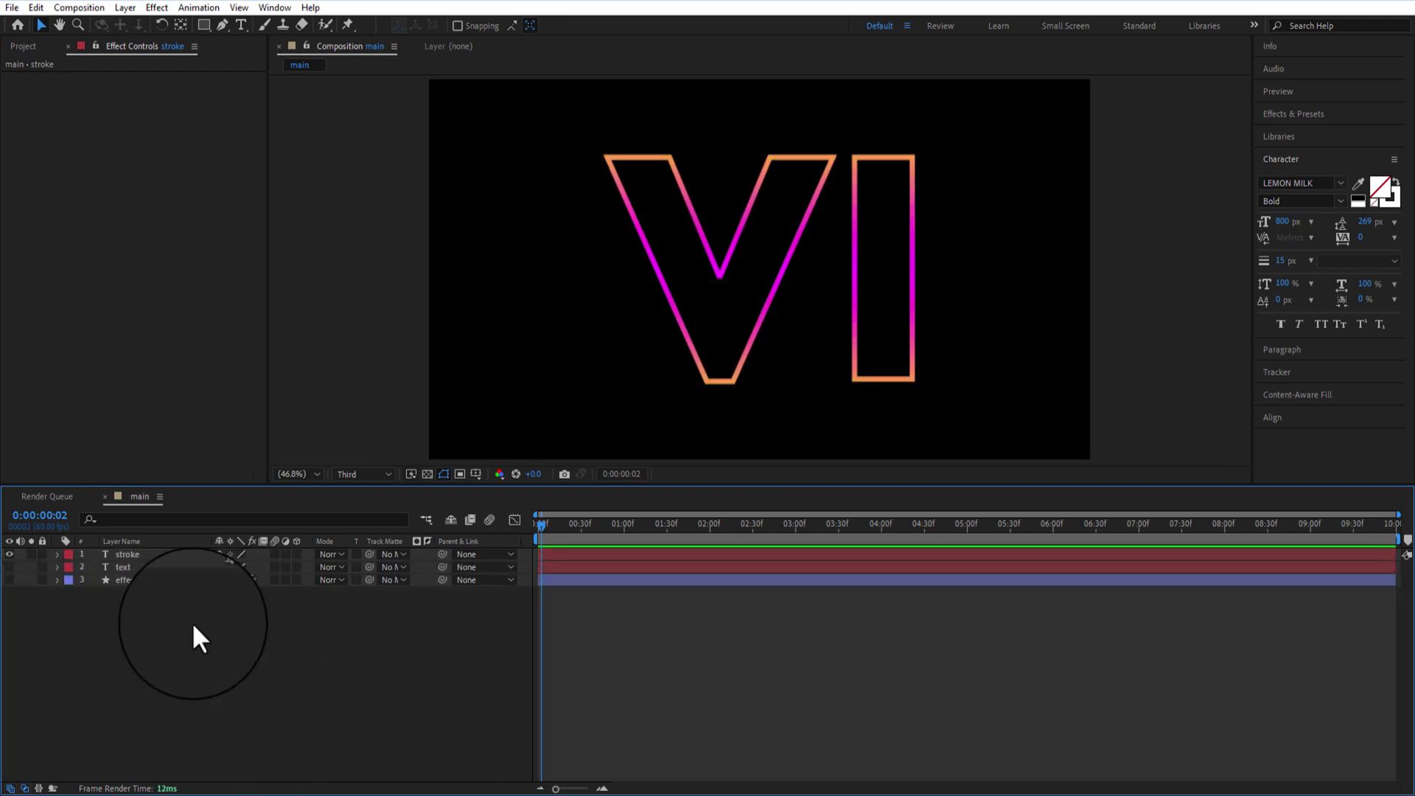
Show the text and effects layers again and return to the start of the timeline
{"action": "left_click", "coordinate": [9, 567]}
{"action": "left_click", "coordinate": [9, 580]}
{"action": "key", "text": "Home"}
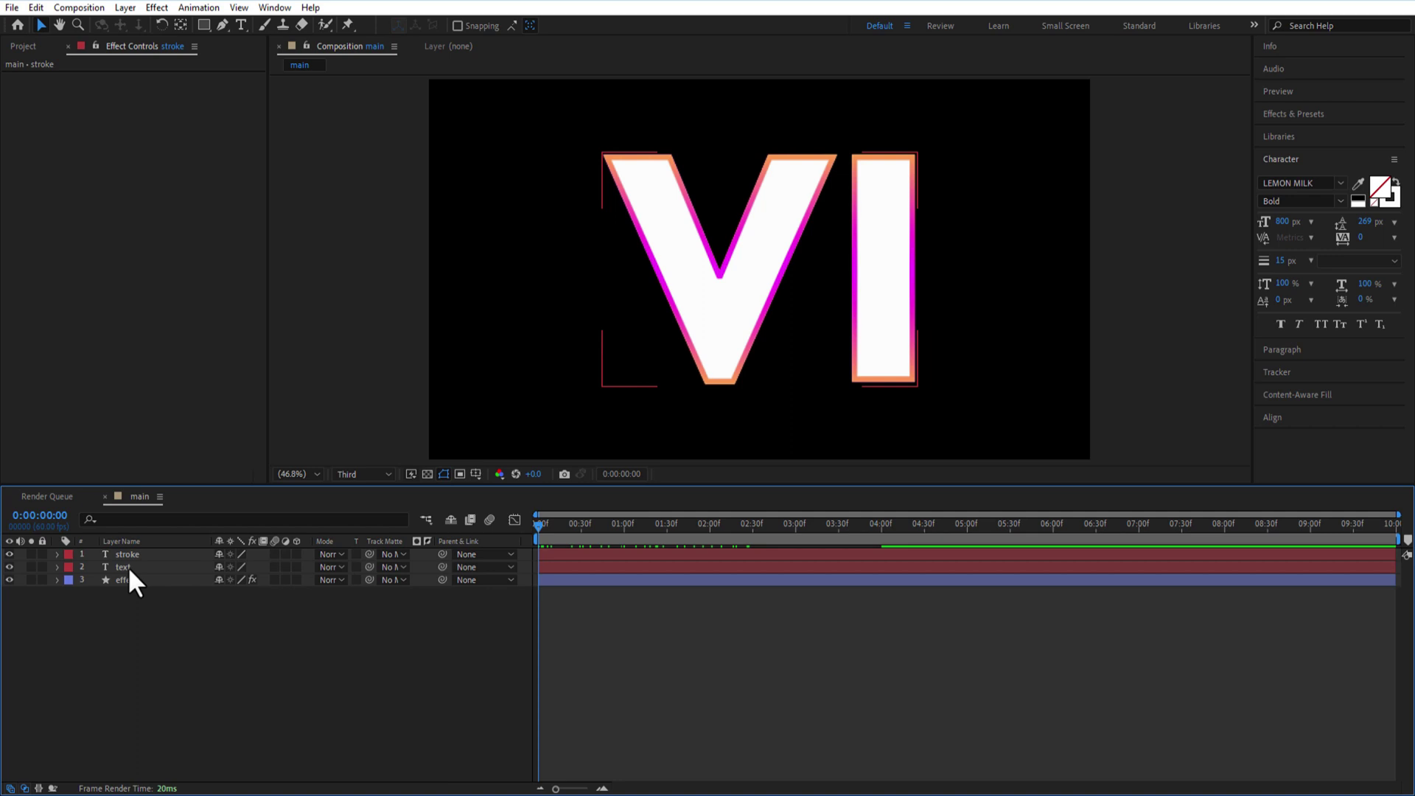
Change the fill colour of the text layer to black
{"action": "left_click", "coordinate": [125, 566]}
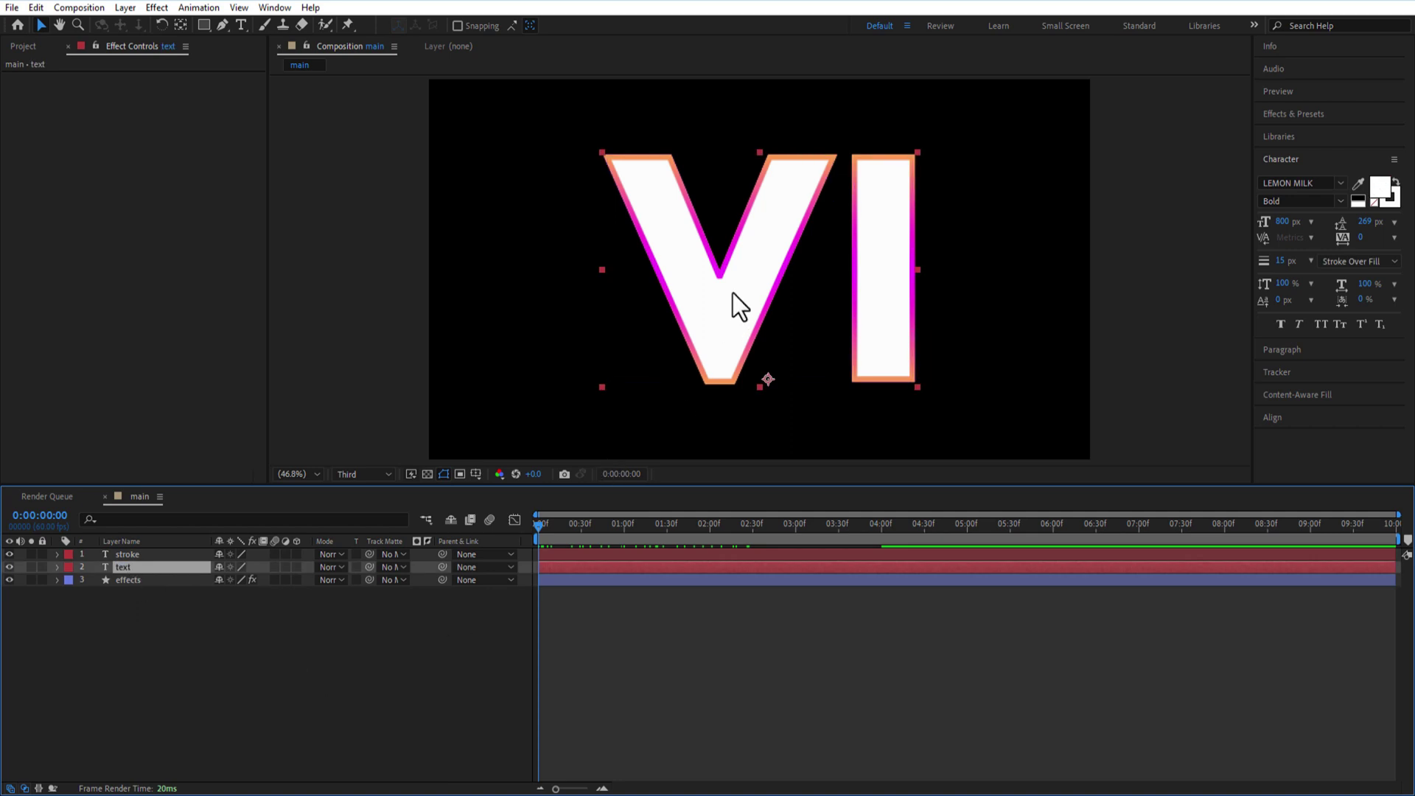
{"action": "double_click", "coordinate": [738, 273]}
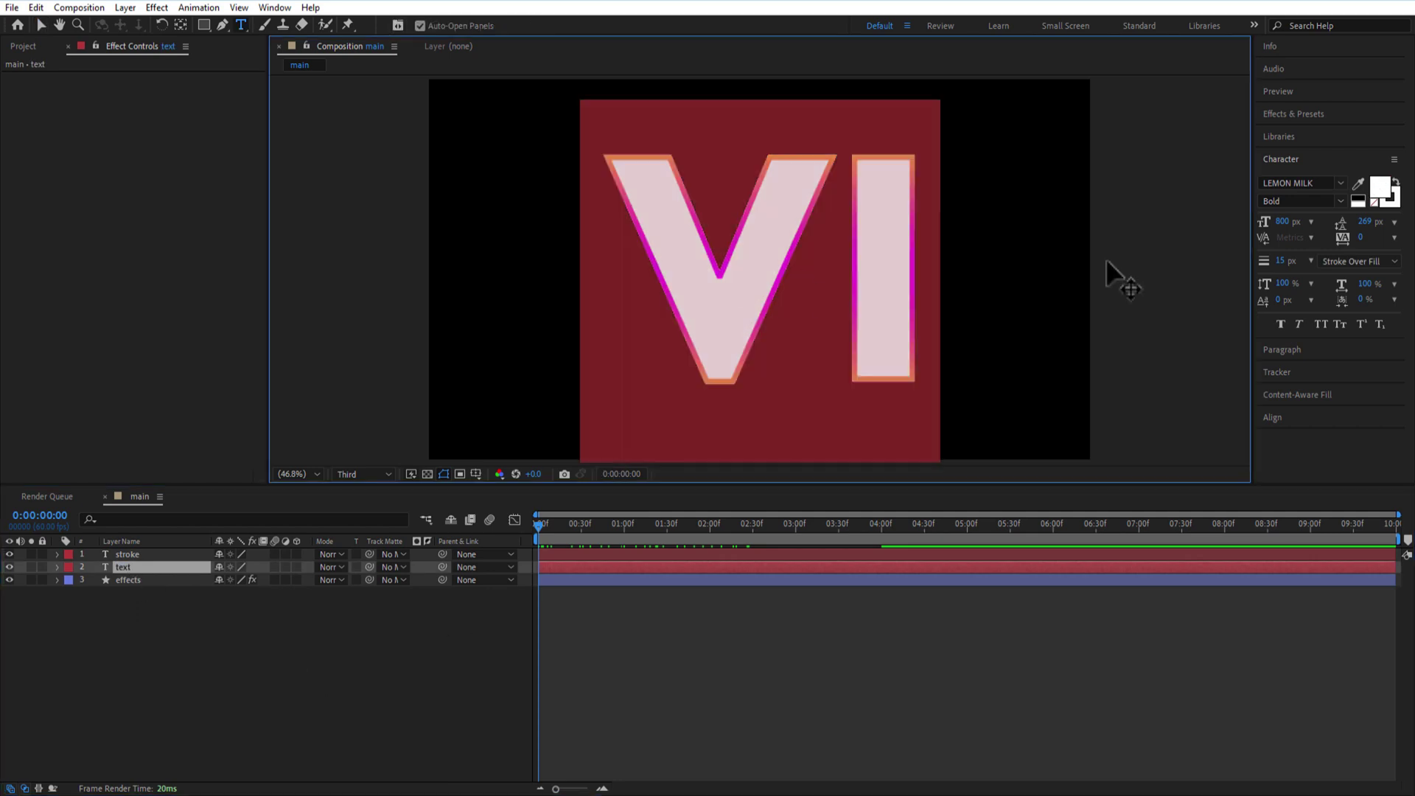
{"action": "left_click", "coordinate": [1377, 190]}
{"action": "left_click", "coordinate": [978, 510]}
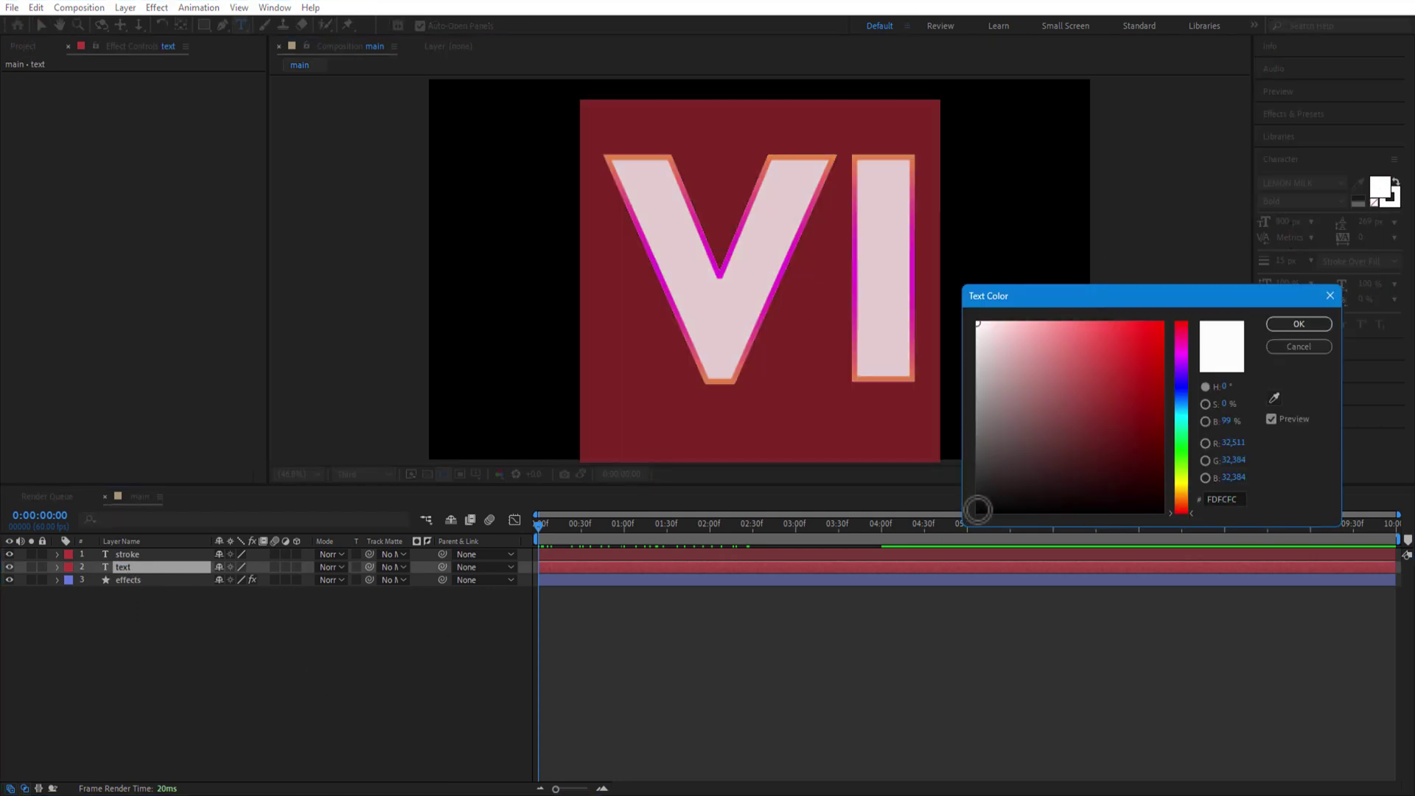
{"action": "left_click", "coordinate": [1289, 328]}
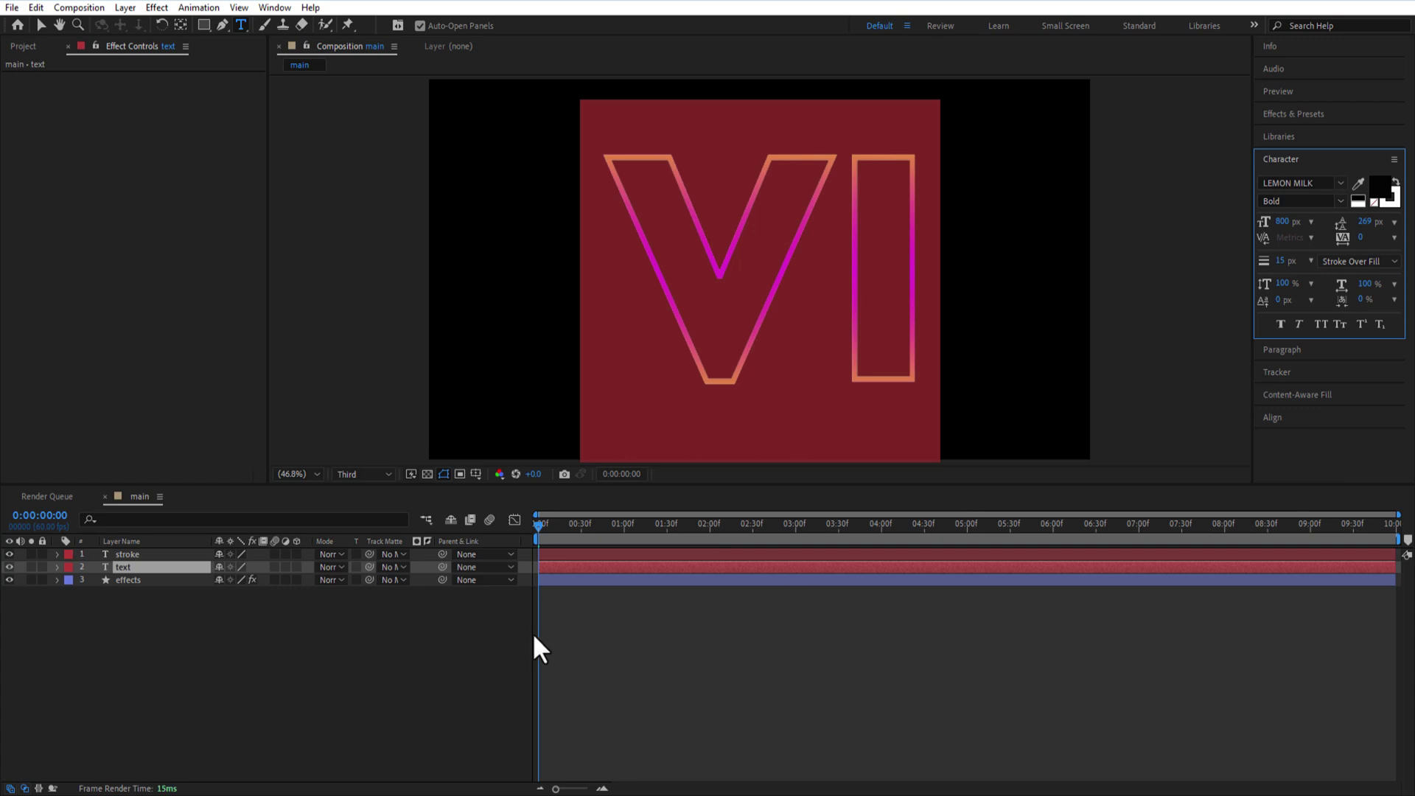
{"action": "left_click", "coordinate": [352, 665]}
Hide the stroke layer and add a Stroke Width animator to the text layer
{"action": "left_click", "coordinate": [8, 554]}
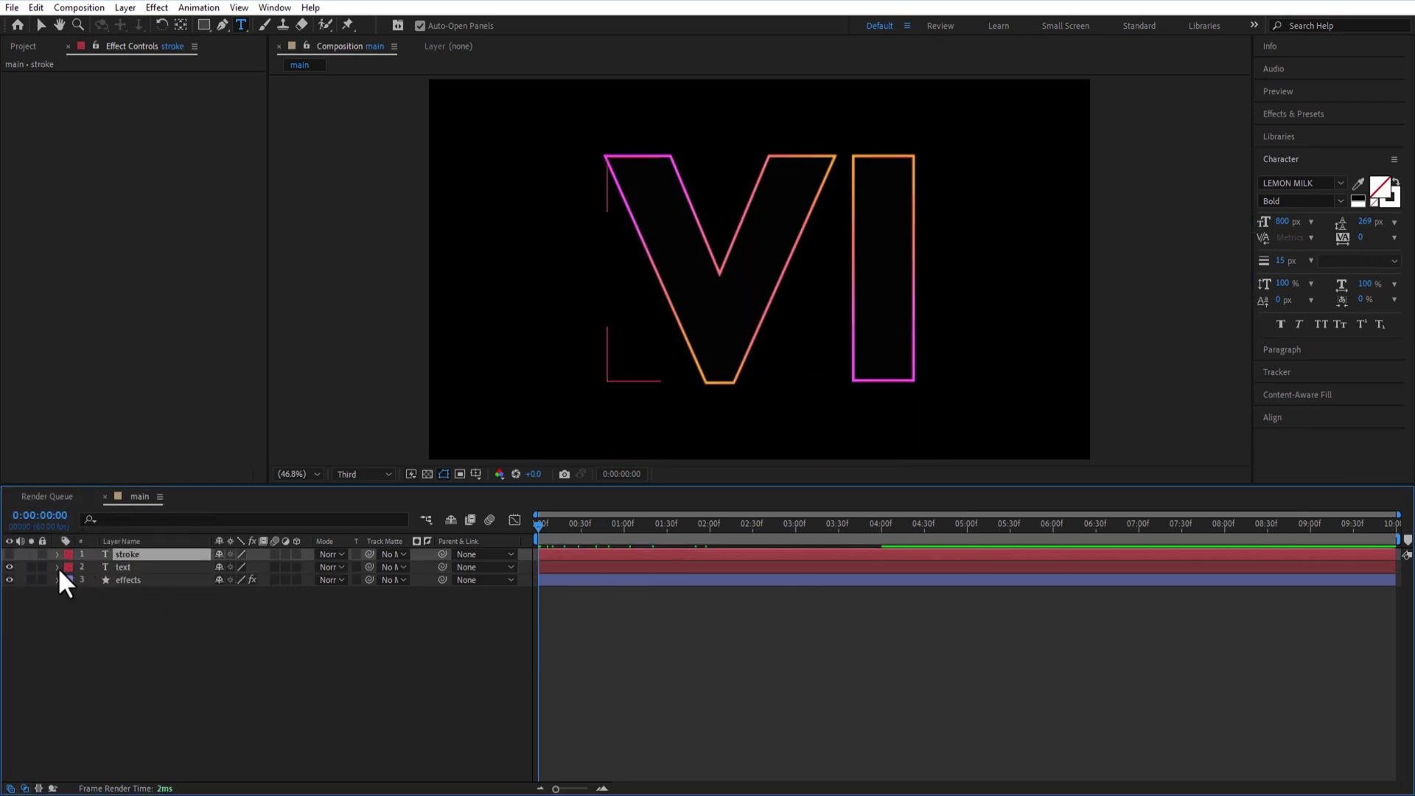
{"action": "left_click", "coordinate": [57, 568]}
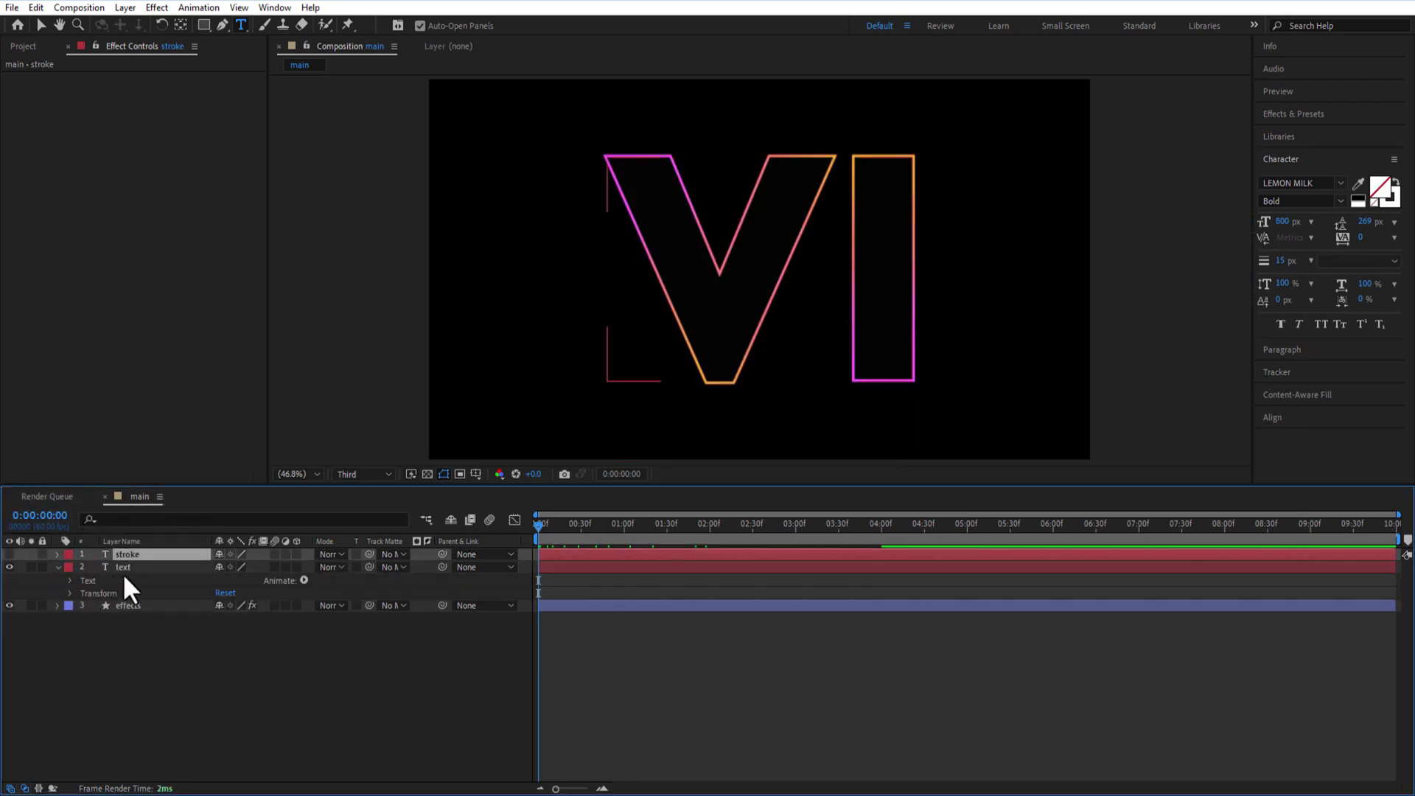
{"action": "left_click", "coordinate": [122, 568]}
{"action": "left_click", "coordinate": [304, 580]}
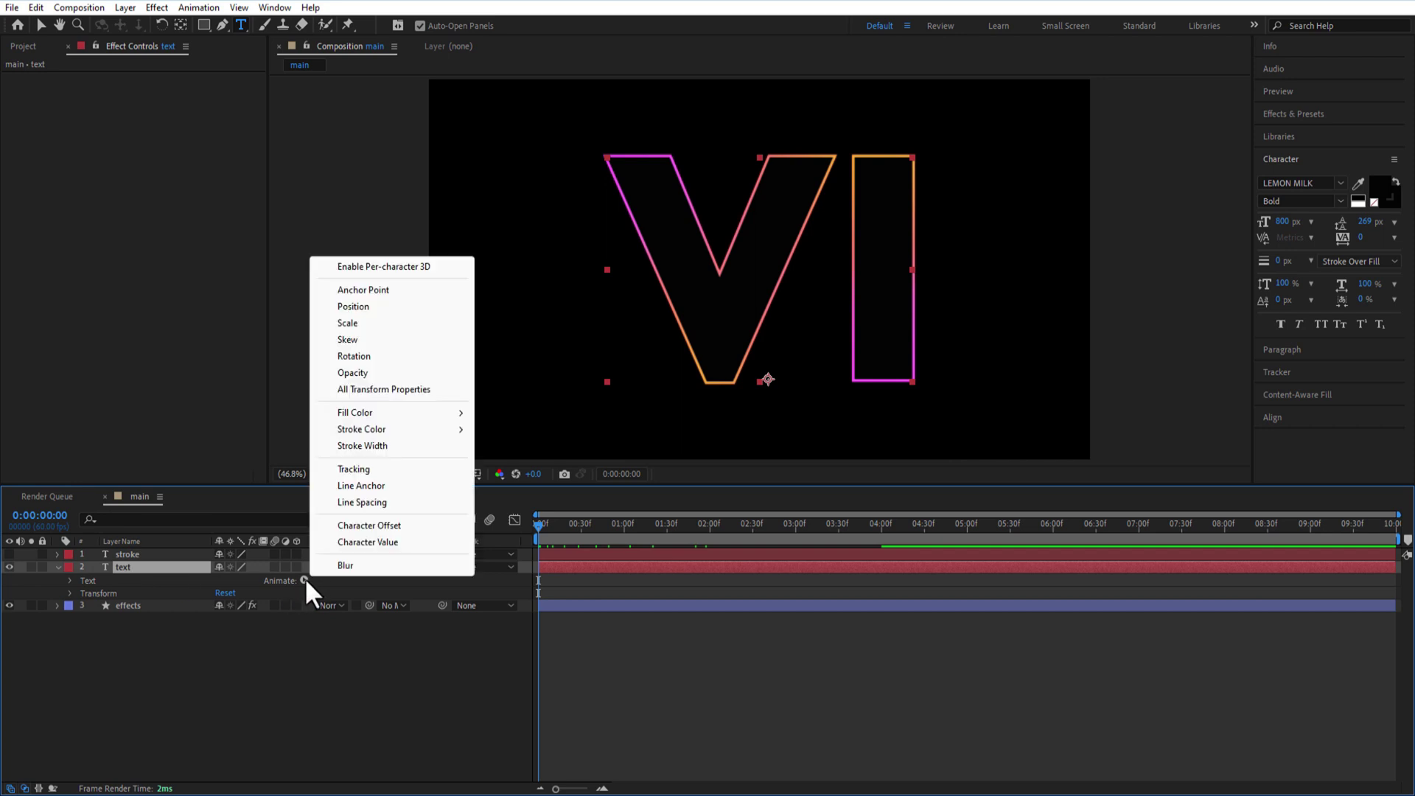
{"action": "left_click", "coordinate": [385, 445]}
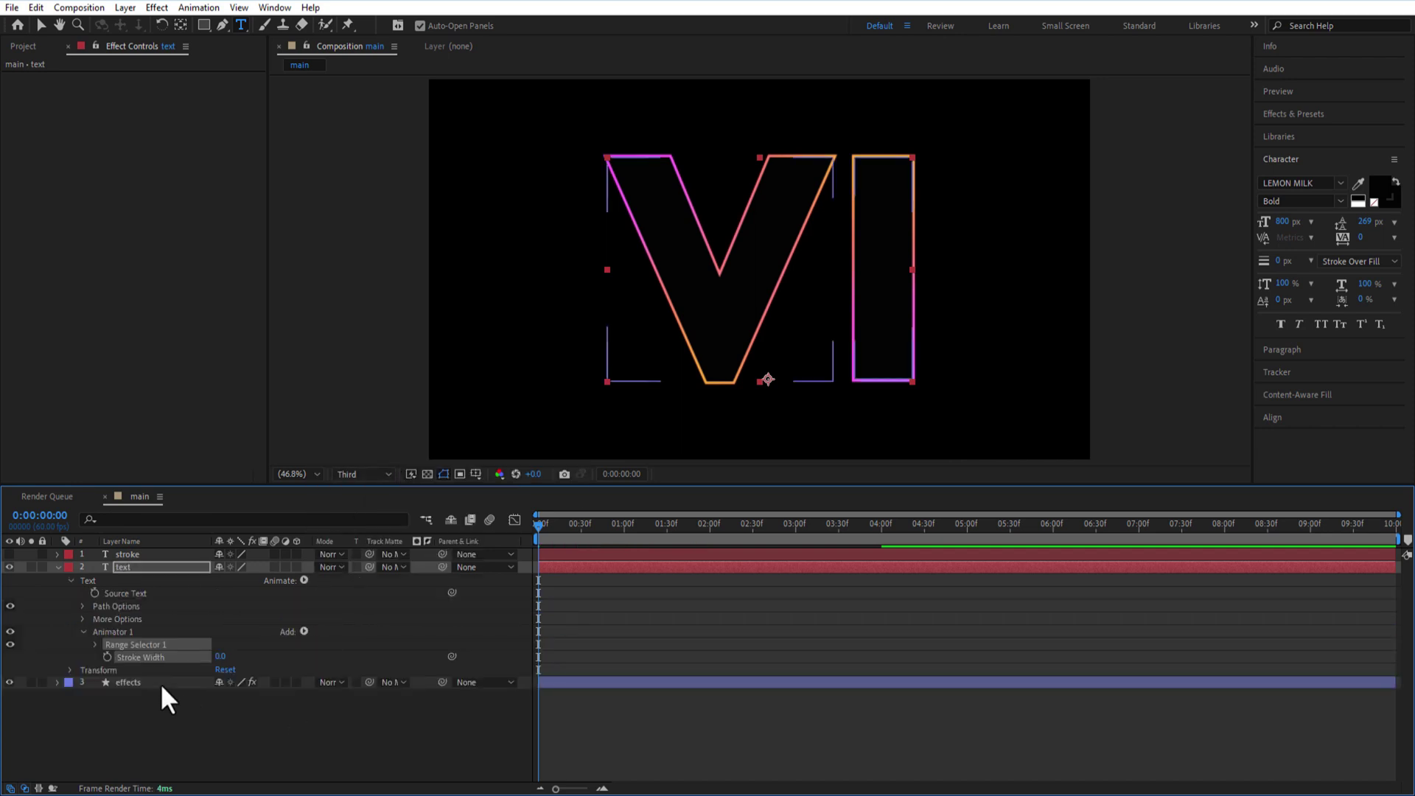
Keyframe the text layer's Stroke Width from 28 at the start to 0 at 2 seconds
{"action": "left_click", "coordinate": [107, 657]}
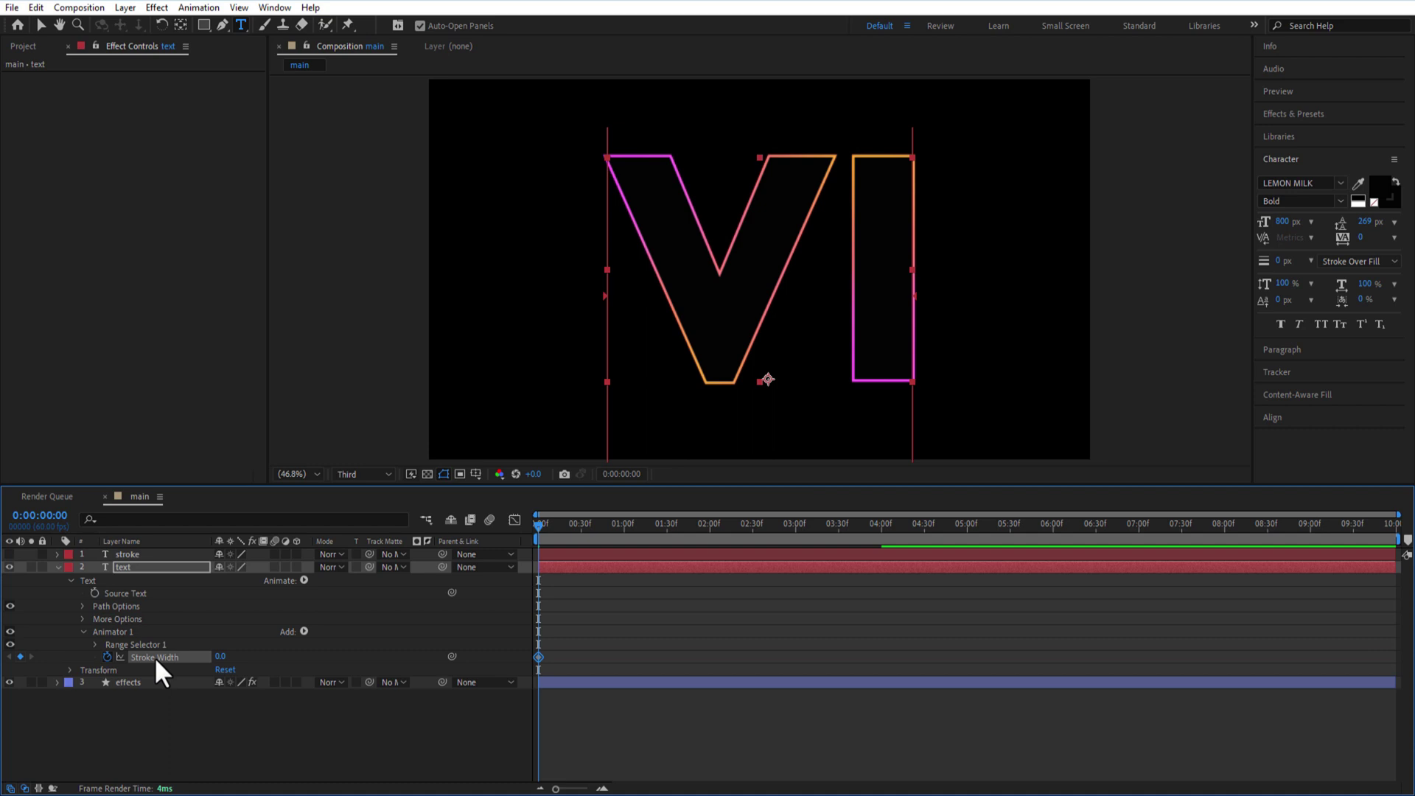
{"action": "left_click_drag", "start_coordinate": [221, 656], "coordinate": [240, 662]}
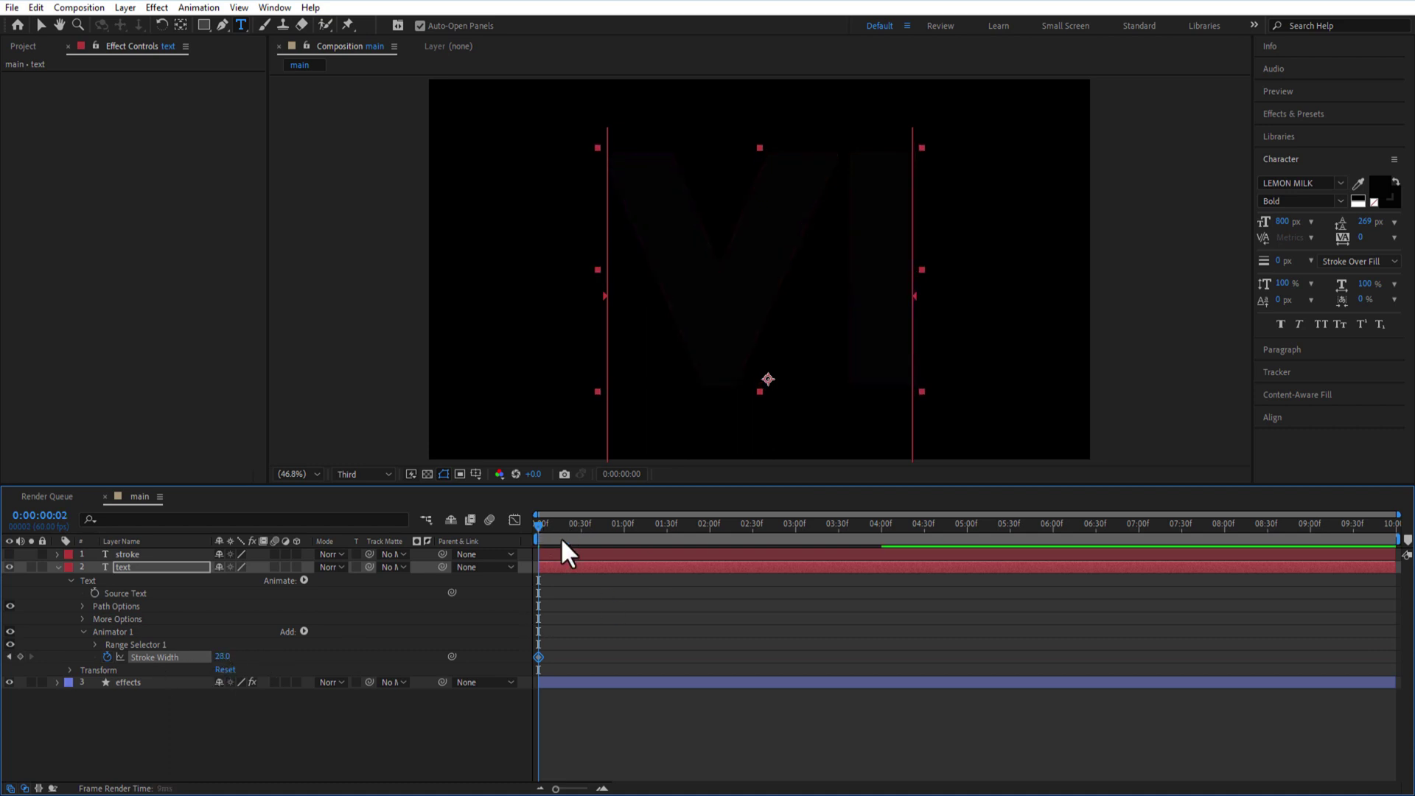
{"action": "left_click_drag", "start_coordinate": [560, 536], "coordinate": [709, 558]}
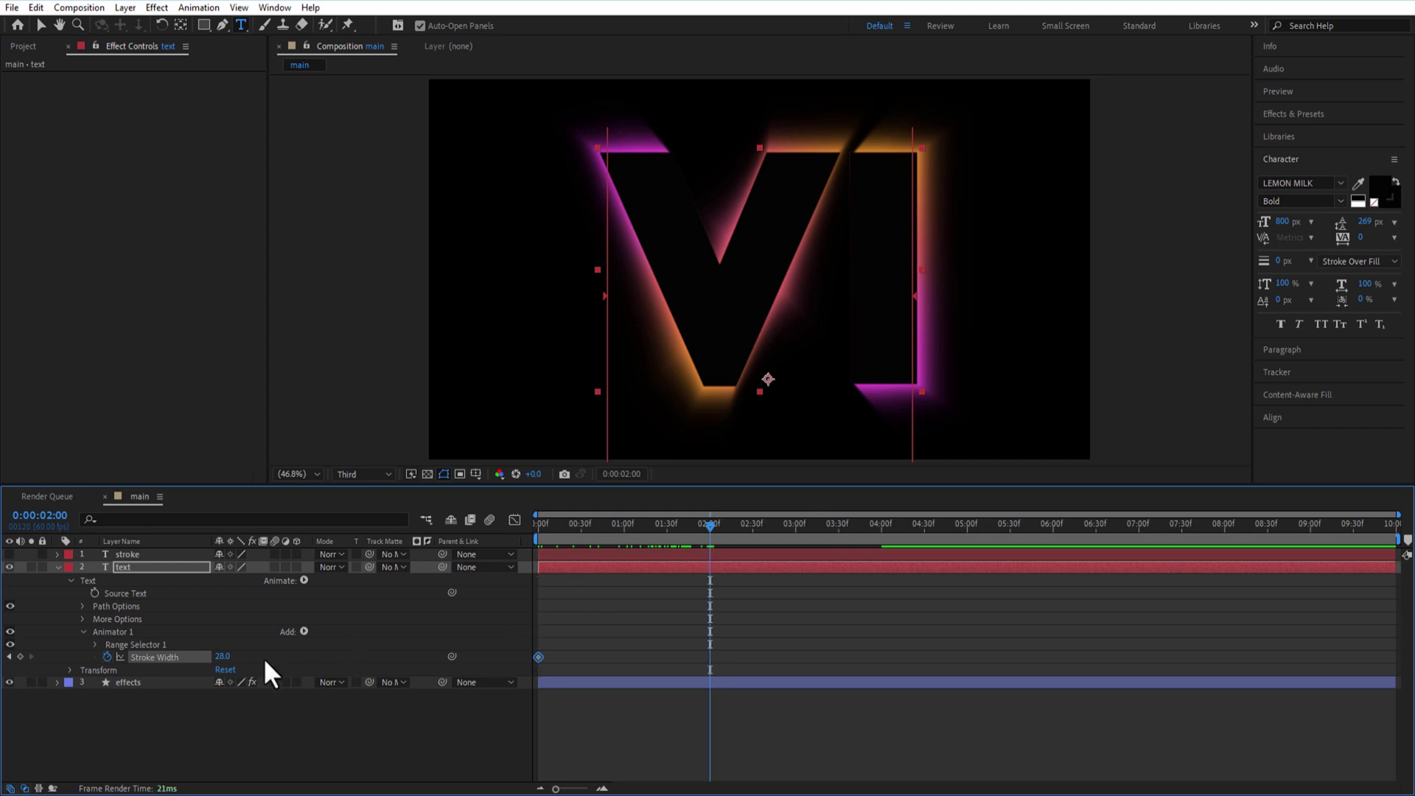
{"action": "left_click_drag", "start_coordinate": [223, 659], "coordinate": [201, 657]}
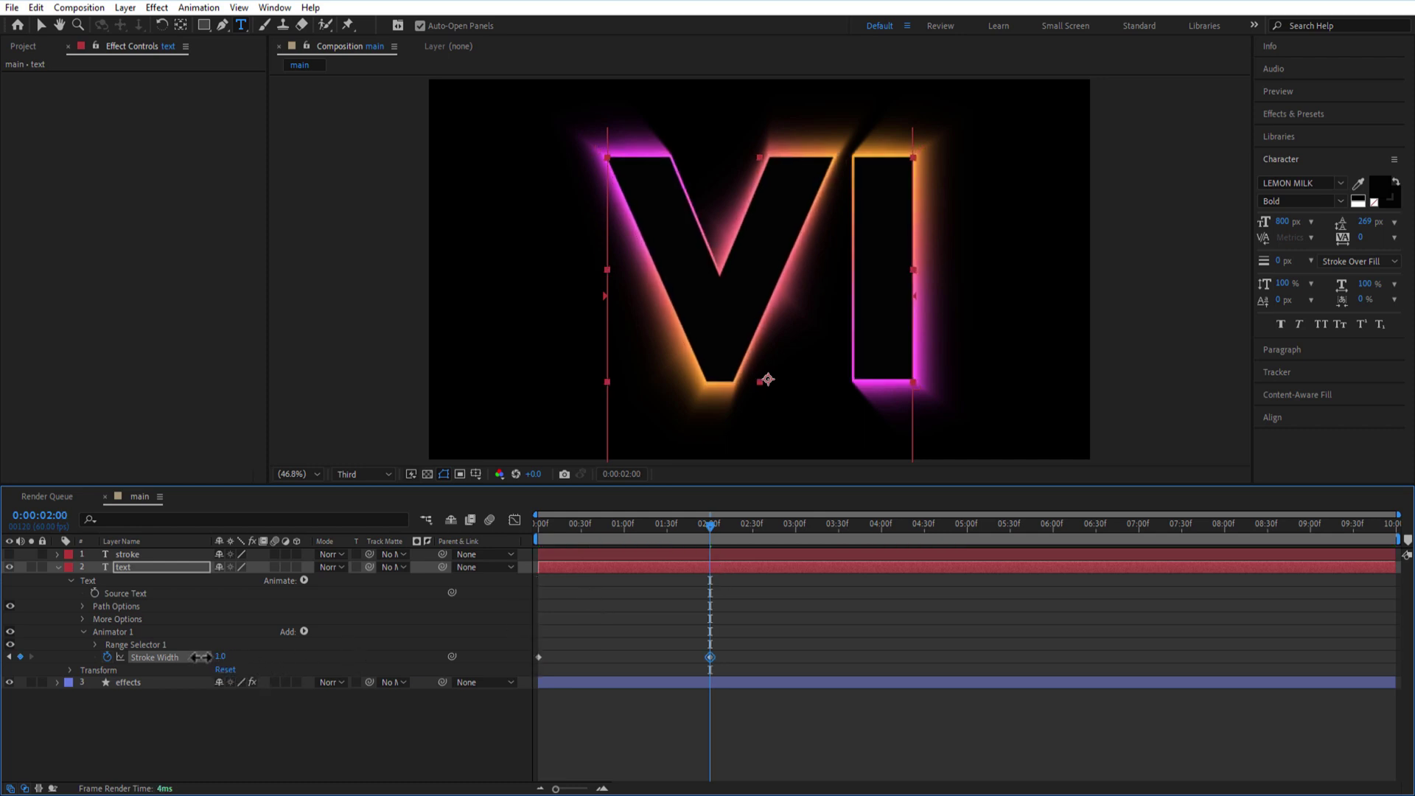
{"action": "left_click", "coordinate": [57, 566]}
Show the stroke layer and keyframe its opacity from 0% at the start to 100% at 2 seconds
{"action": "left_click", "coordinate": [711, 552]}
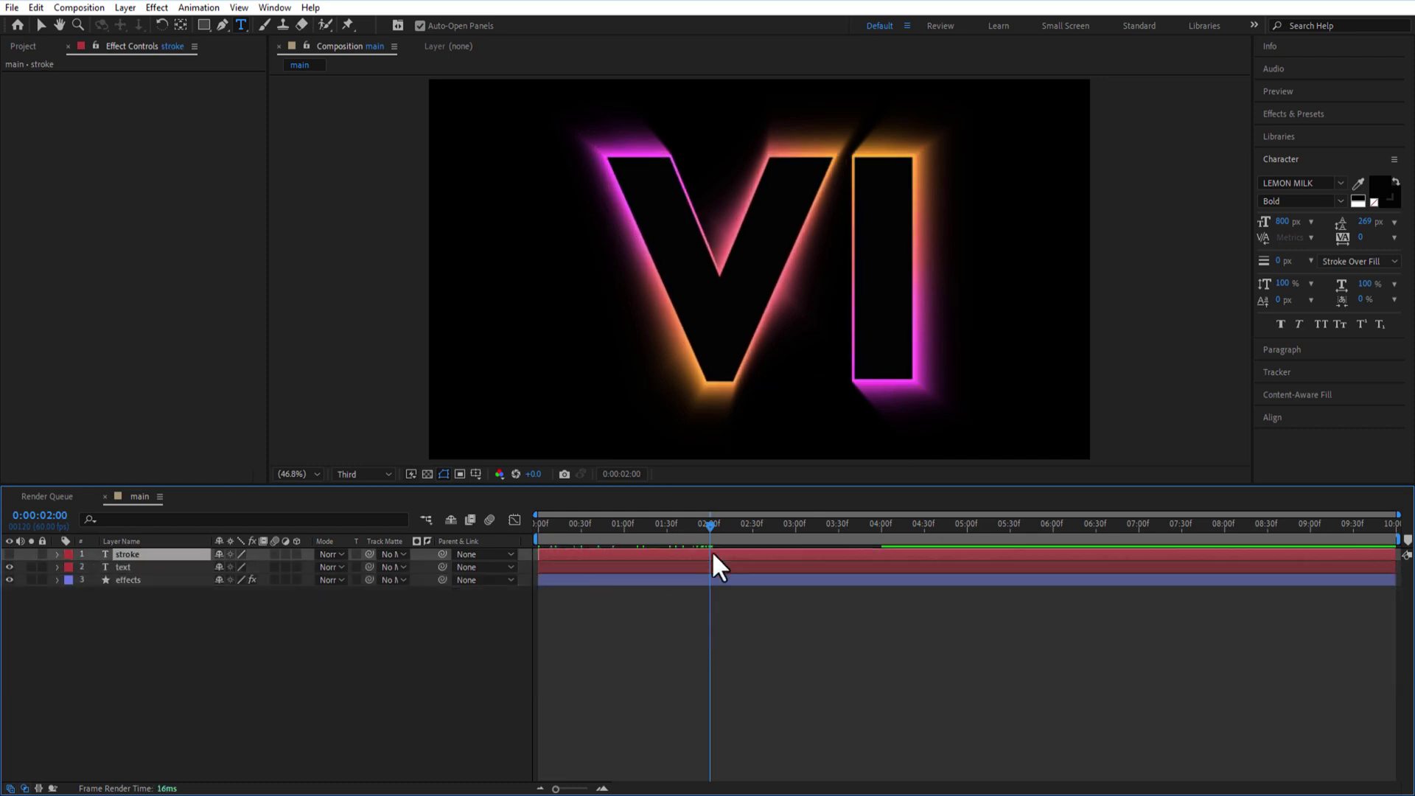
{"action": "left_click", "coordinate": [9, 554]}
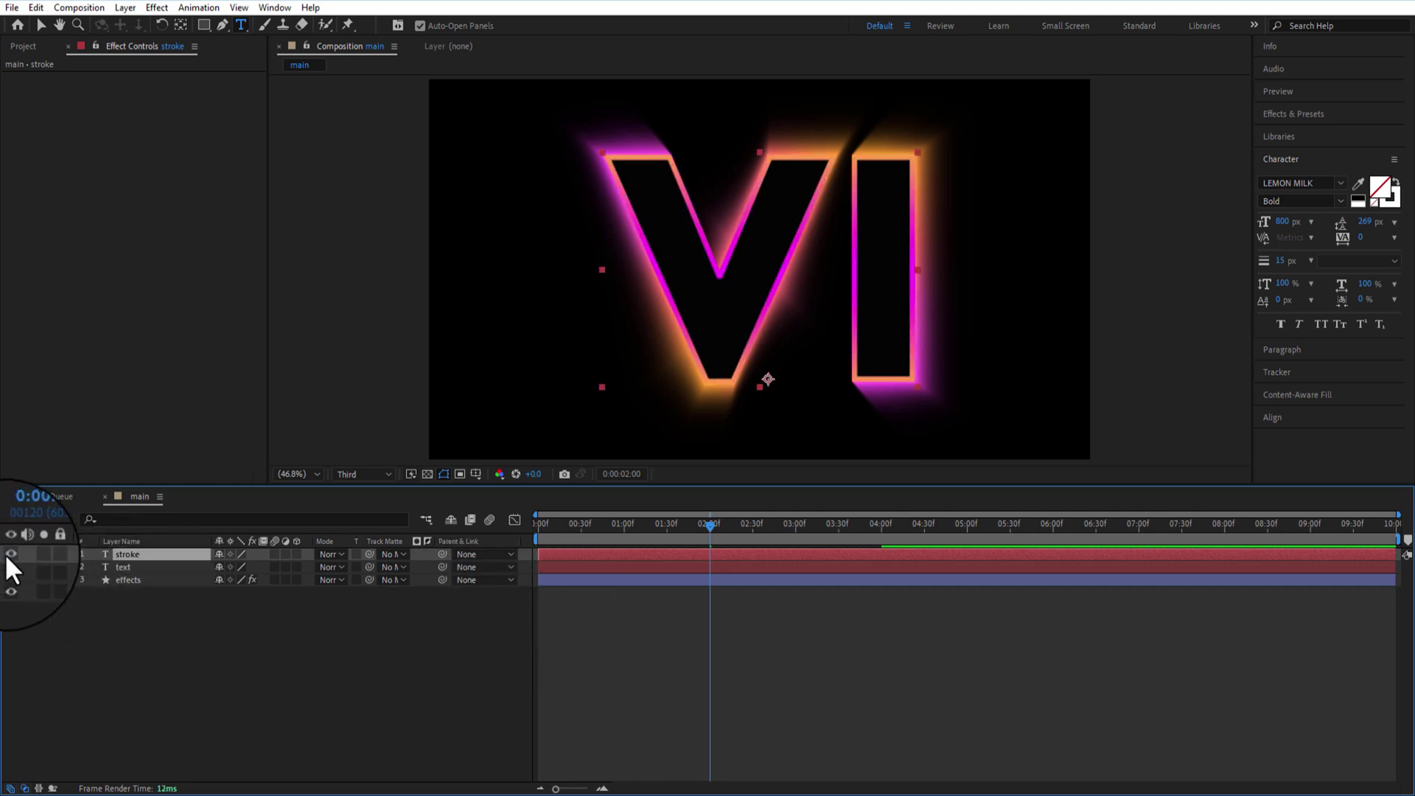
{"action": "left_click_drag", "start_coordinate": [707, 525], "coordinate": [535, 538]}
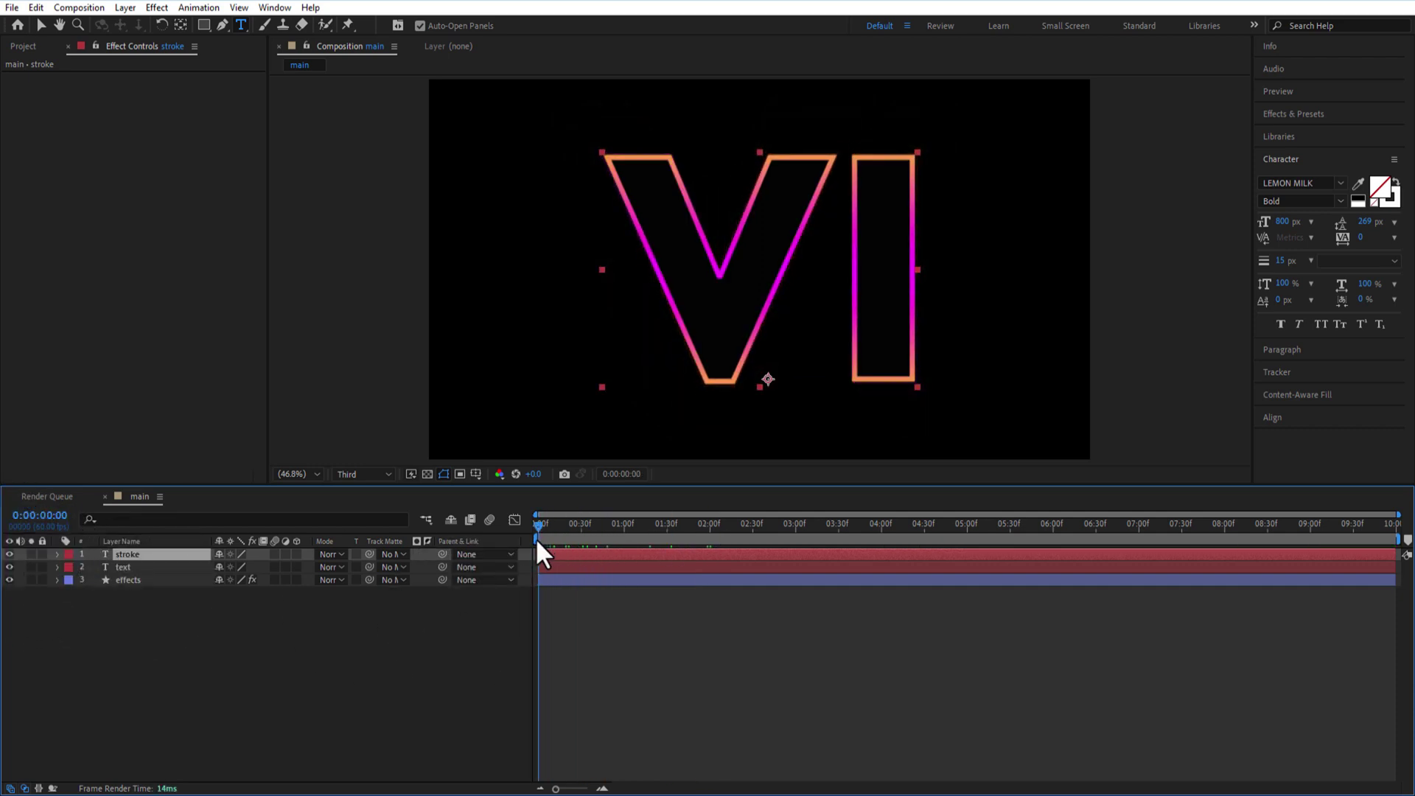
{"action": "key", "text": "t"}
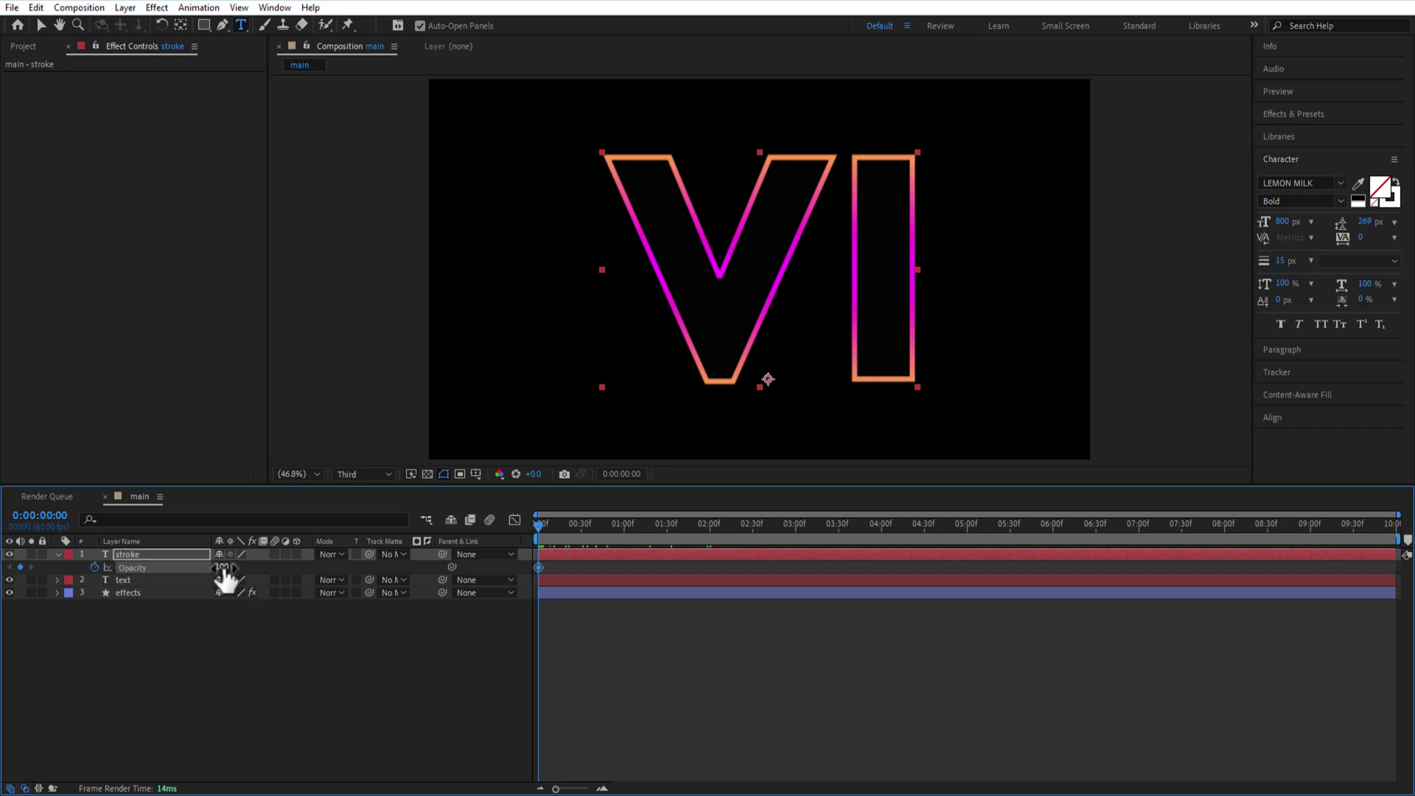
{"action": "left_click_drag", "start_coordinate": [223, 571], "coordinate": [117, 583]}
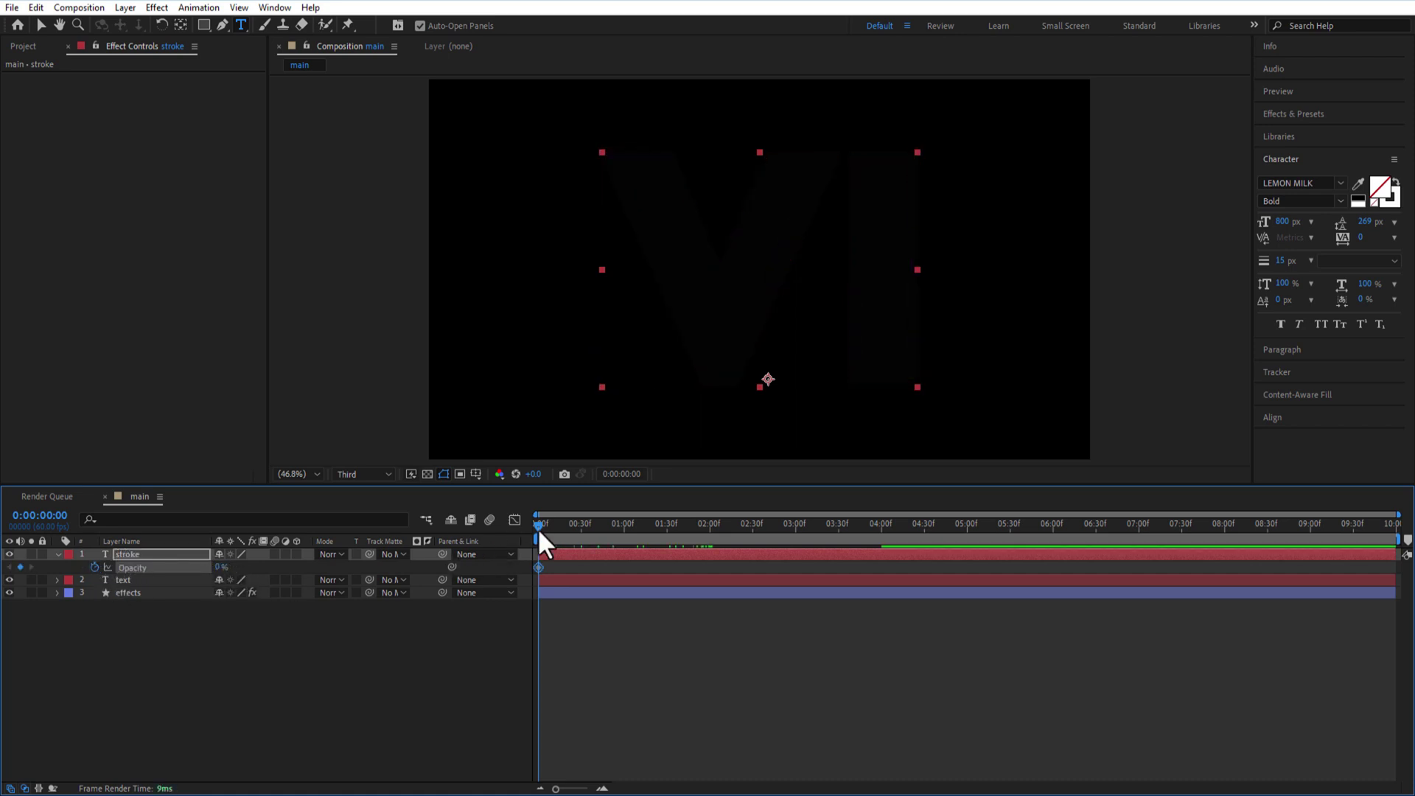
{"action": "left_click_drag", "start_coordinate": [538, 528], "coordinate": [710, 547]}
{"action": "left_click_drag", "start_coordinate": [221, 568], "coordinate": [277, 567]}
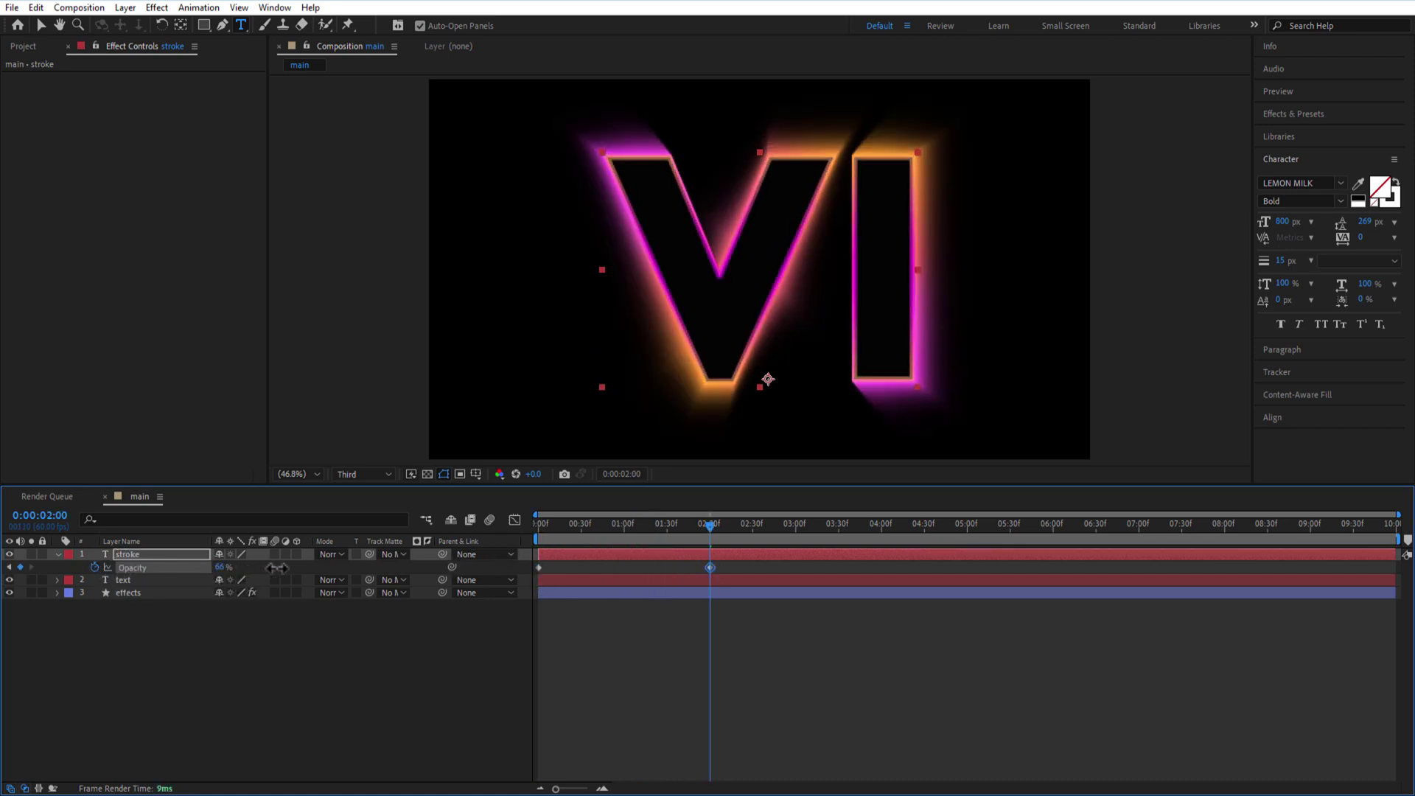
Preview the stroke's fade-in and move its first opacity keyframe to 1 second
{"action": "key", "text": "space"}
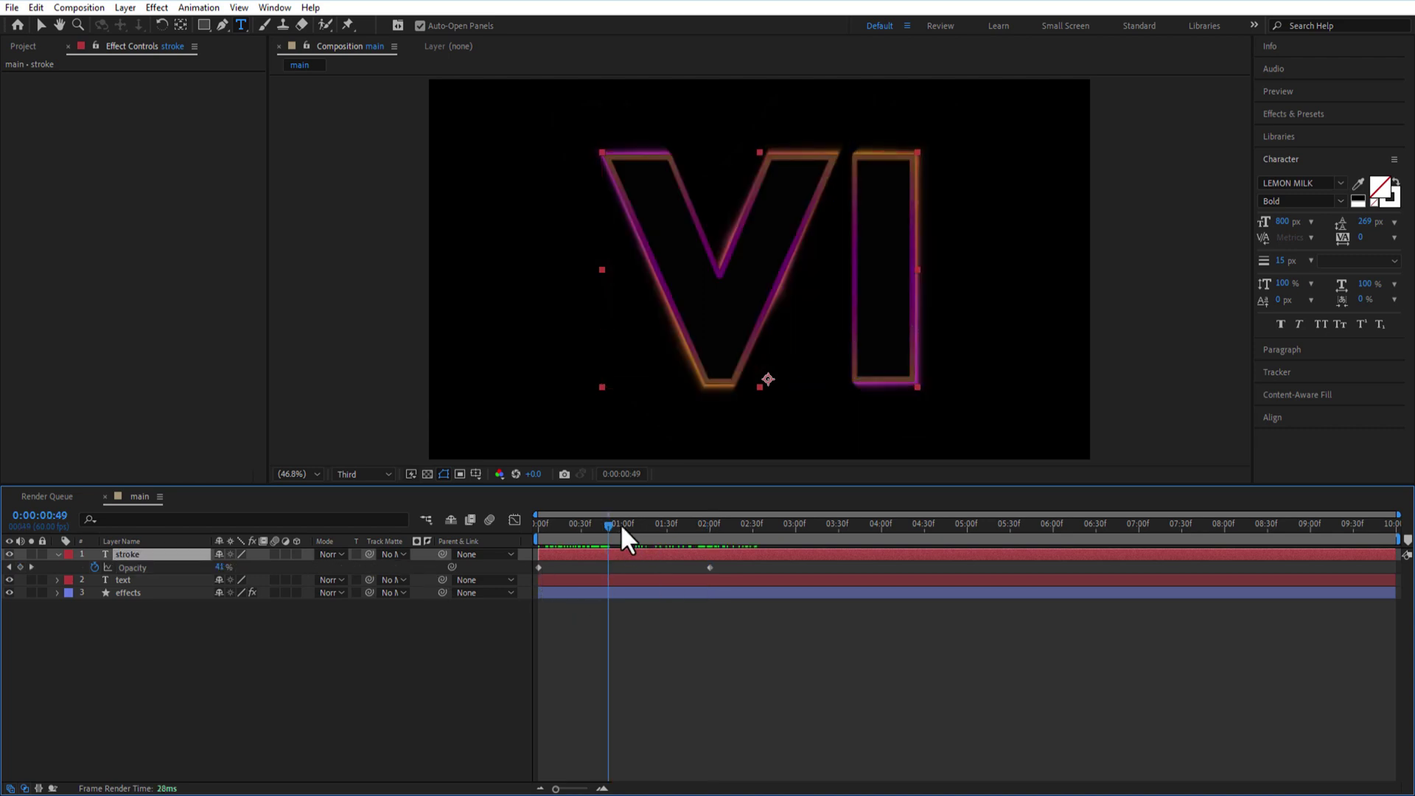
{"action": "left_click_drag", "start_coordinate": [621, 523], "coordinate": [626, 529]}
{"action": "left_click_drag", "start_coordinate": [538, 568], "coordinate": [623, 567]}
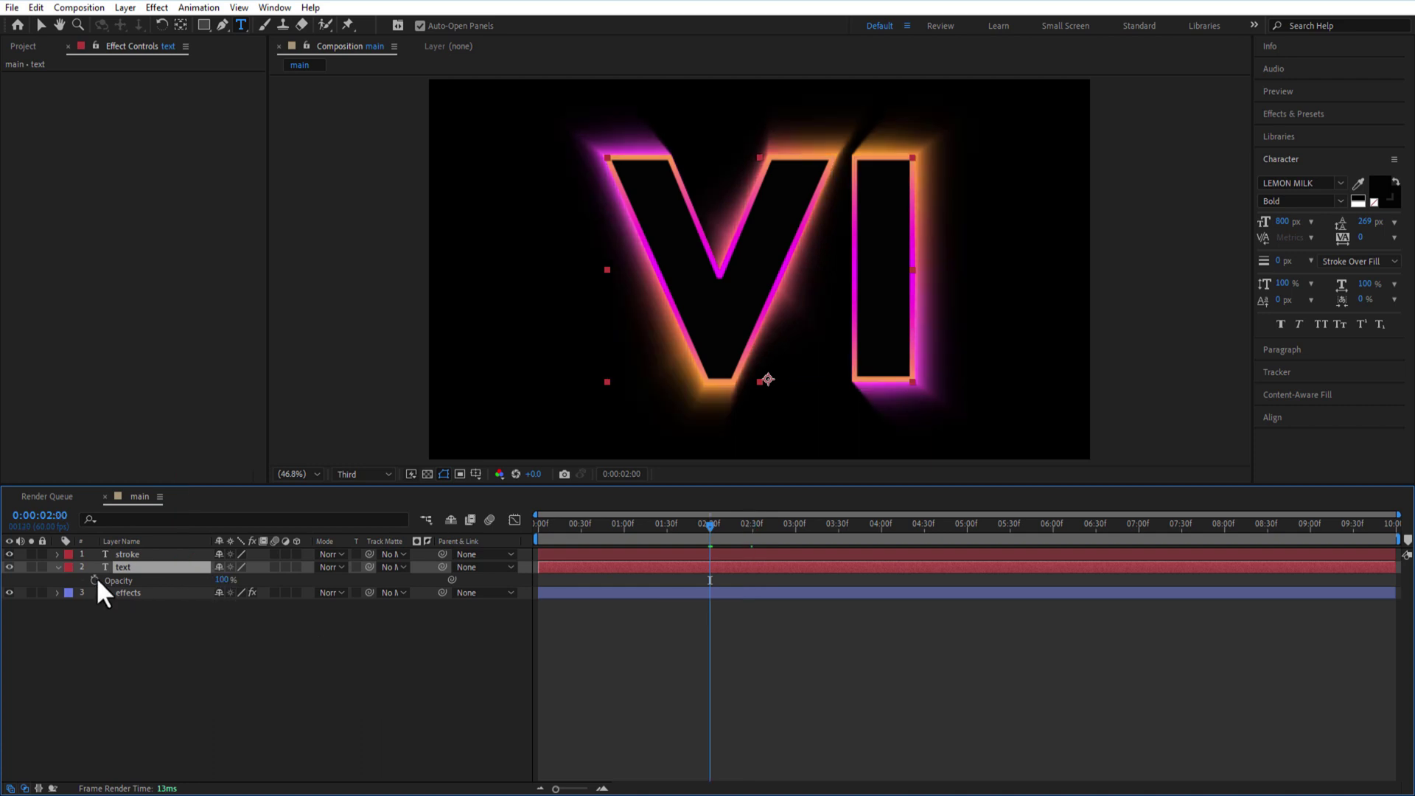
Keyframe the text layer's opacity from 100% at 1:30 to 0% at 2:17
{"action": "left_click", "coordinate": [95, 580]}
{"action": "left_click_drag", "start_coordinate": [709, 528], "coordinate": [666, 539]}
{"action": "left_click_drag", "start_coordinate": [710, 580], "coordinate": [665, 587]}
{"action": "left_click_drag", "start_coordinate": [683, 526], "coordinate": [736, 545]}
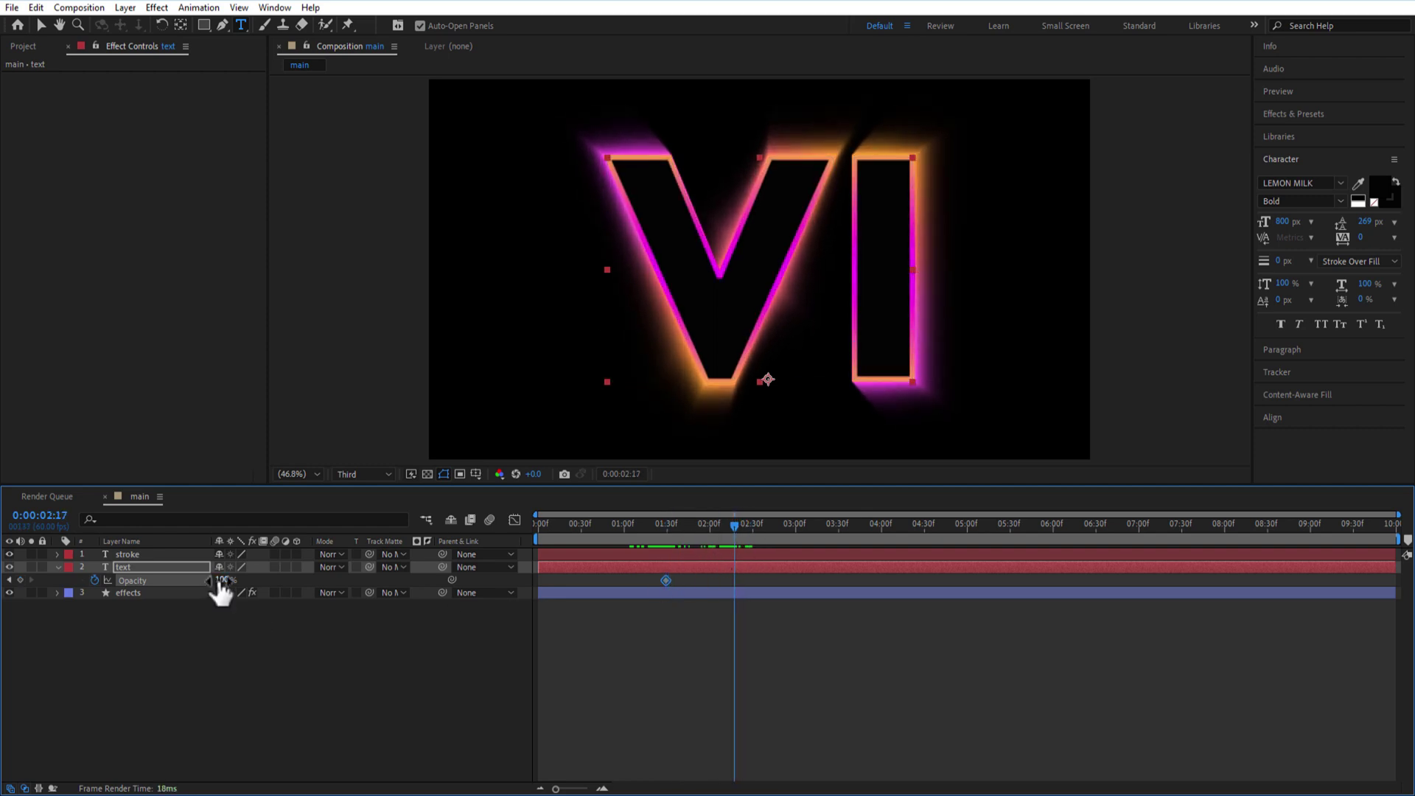
{"action": "left_click_drag", "start_coordinate": [220, 580], "coordinate": [88, 599]}
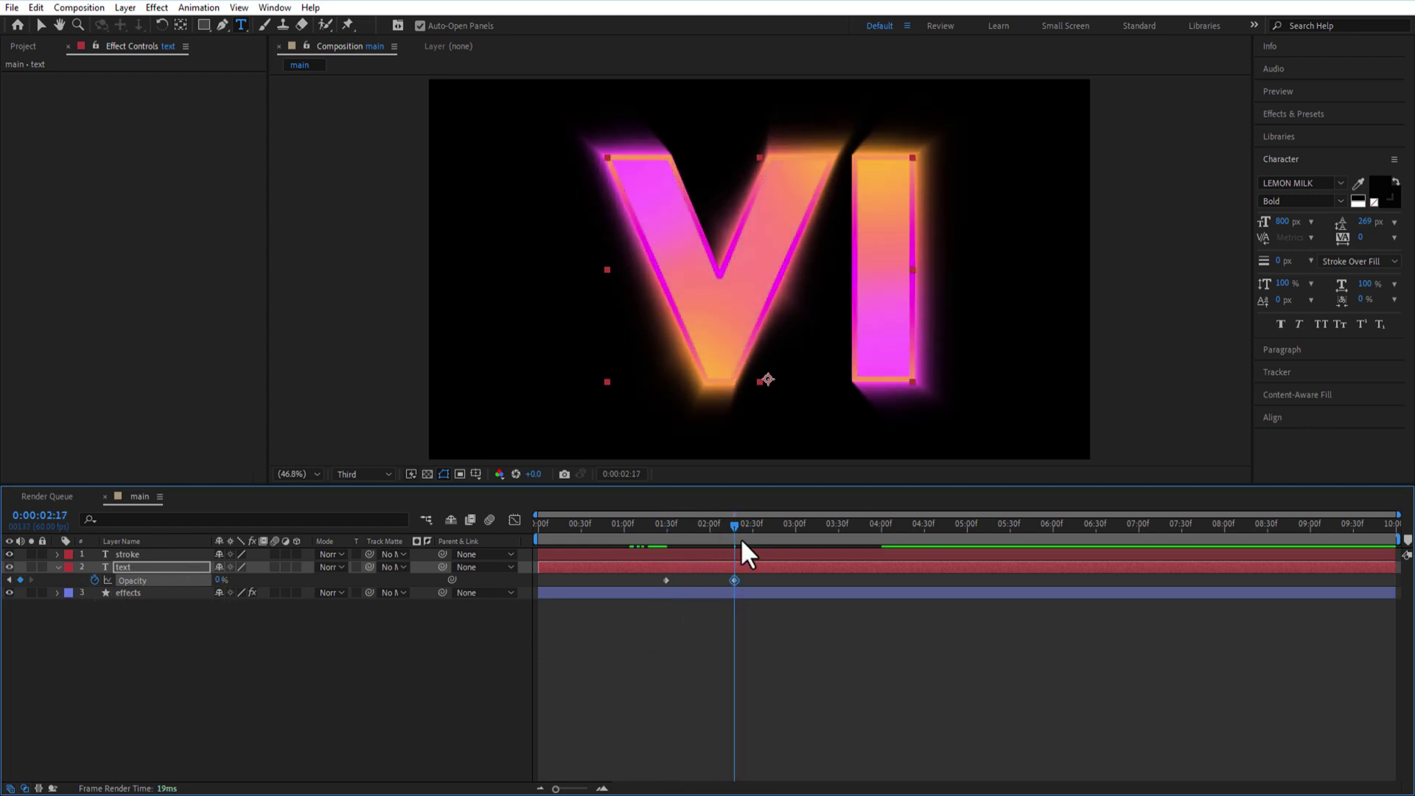
Apply Easy Ease to all Stroke Width and Opacity keyframes of the text layer
{"action": "left_click_drag", "start_coordinate": [734, 525], "coordinate": [757, 524]}
{"action": "left_click", "coordinate": [146, 566]}
{"action": "key", "text": "u"}
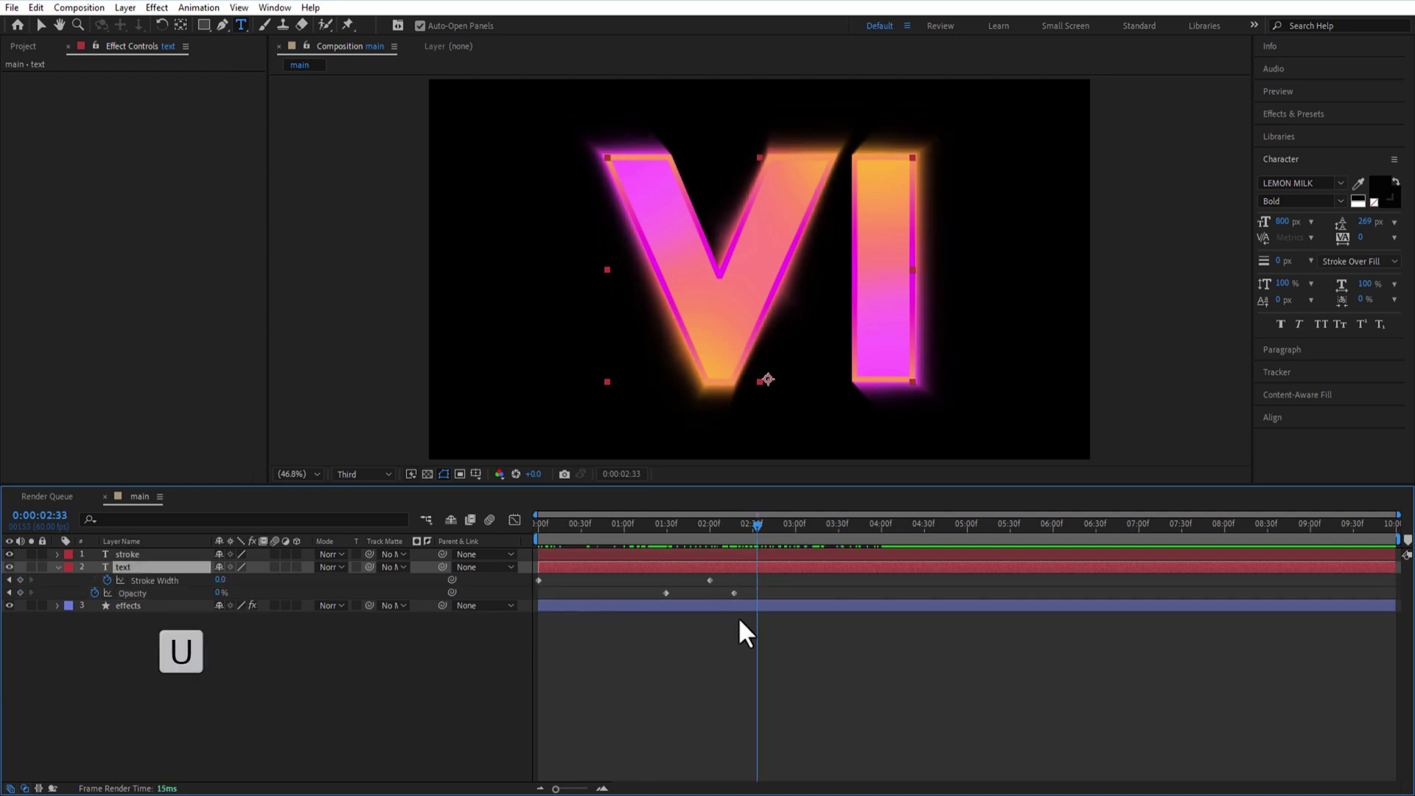
{"action": "left_click_drag", "start_coordinate": [770, 582], "coordinate": [529, 596]}
{"action": "right_click", "coordinate": [538, 580]}
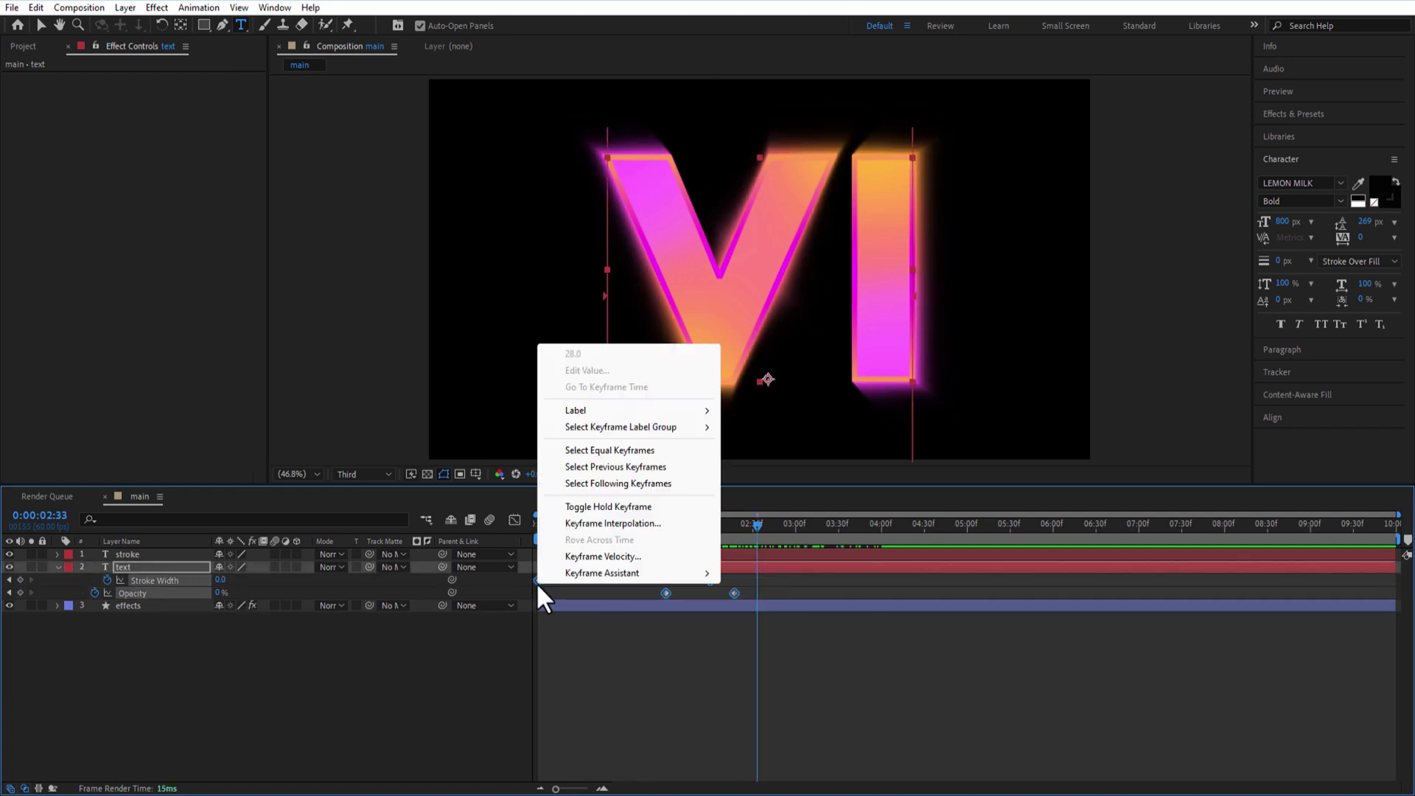
{"action": "mouse_move", "coordinate": [612, 577]}
{"action": "left_click", "coordinate": [758, 621]}
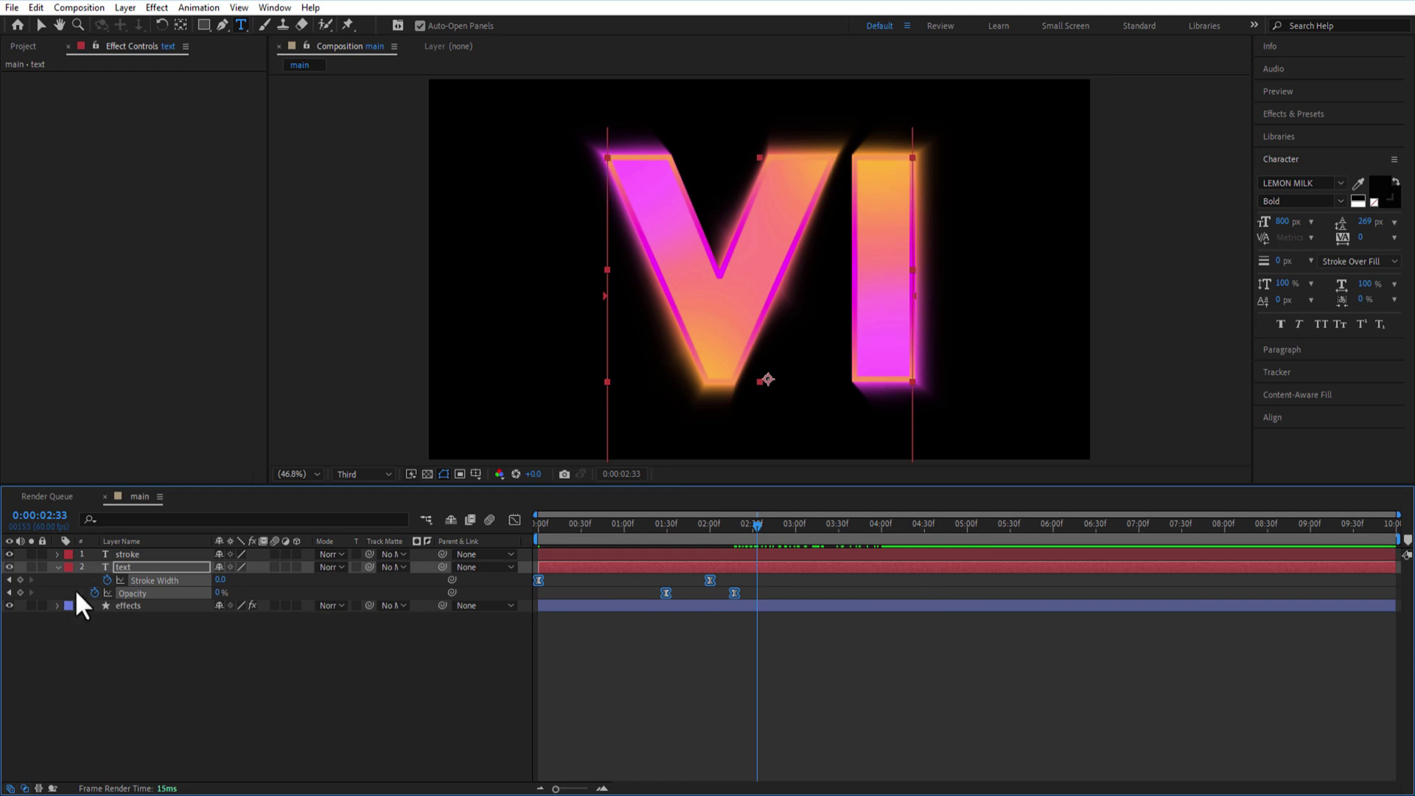
{"action": "left_click", "coordinate": [57, 566]}
Apply Easy Ease to both opacity keyframes of the stroke layer
{"action": "left_click", "coordinate": [125, 555]}
{"action": "key", "text": "u"}
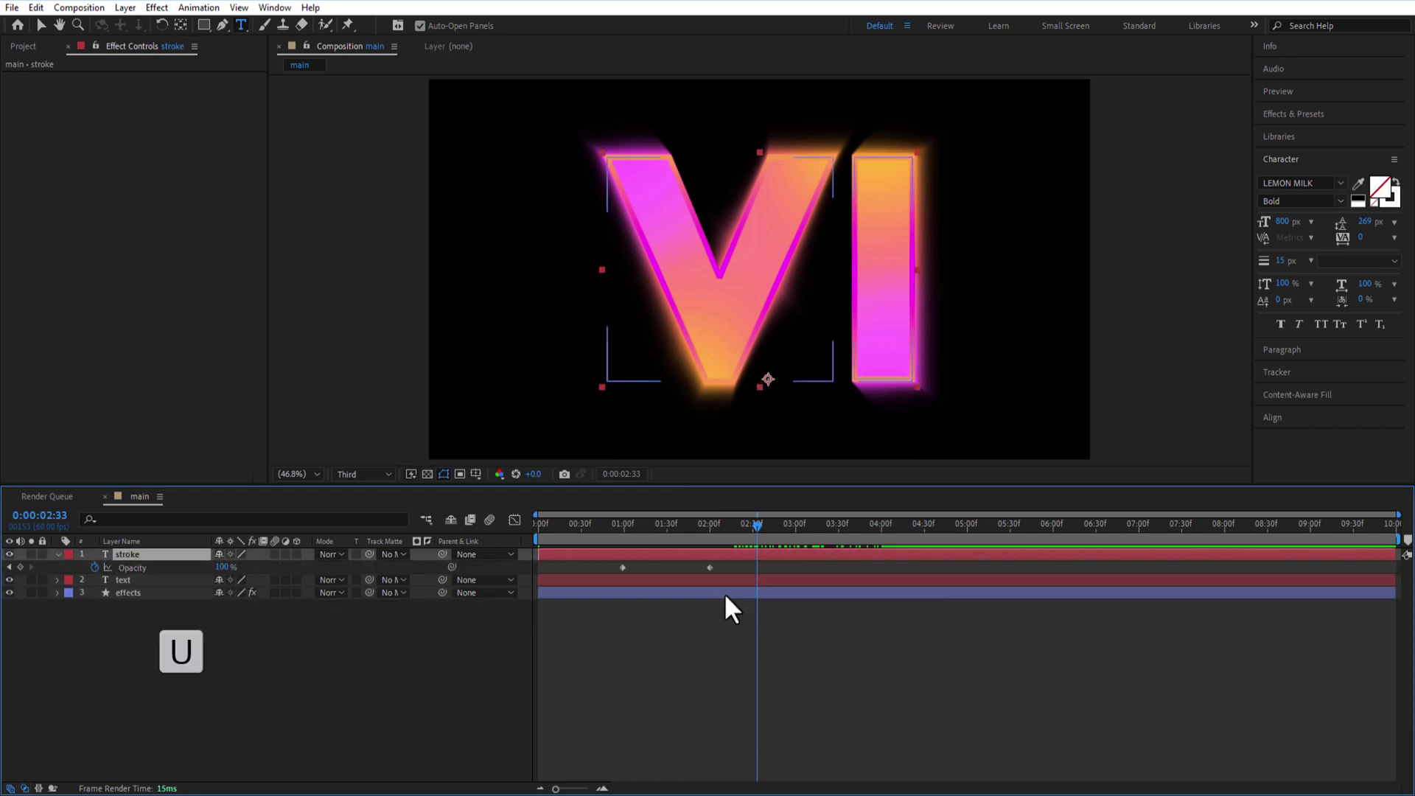
{"action": "left_click_drag", "start_coordinate": [719, 565], "coordinate": [621, 565]}
{"action": "right_click", "coordinate": [622, 566]}
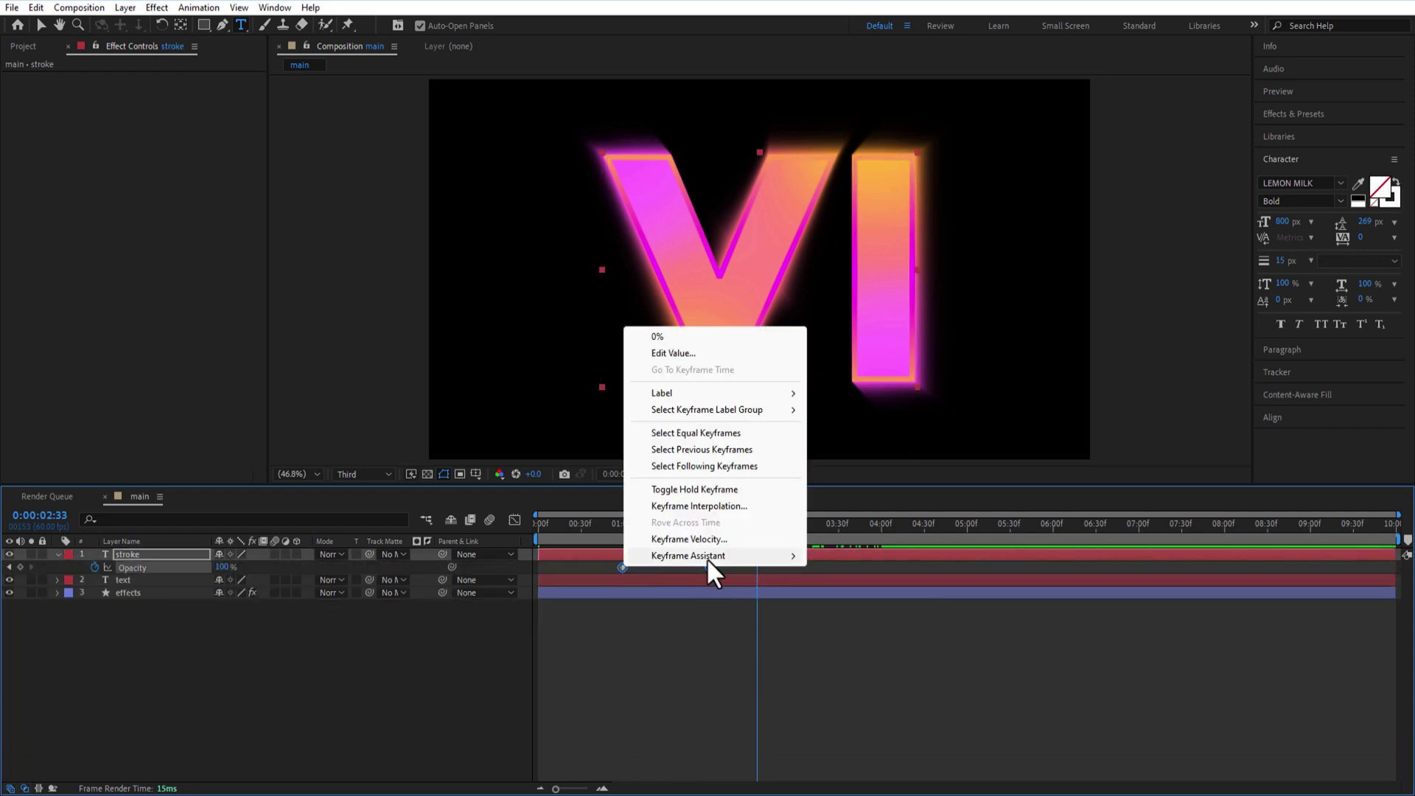
{"action": "mouse_move", "coordinate": [780, 558]}
{"action": "left_click", "coordinate": [848, 606]}
Collapse the stroke layer's properties and preview the title animation from the start
{"action": "left_click_drag", "start_coordinate": [757, 524], "coordinate": [47, 572]}
{"action": "left_click", "coordinate": [58, 554]}
{"action": "key", "text": "F2"}
{"action": "left_click_drag", "start_coordinate": [538, 525], "coordinate": [875, 611]}
{"action": "key", "text": "space"}
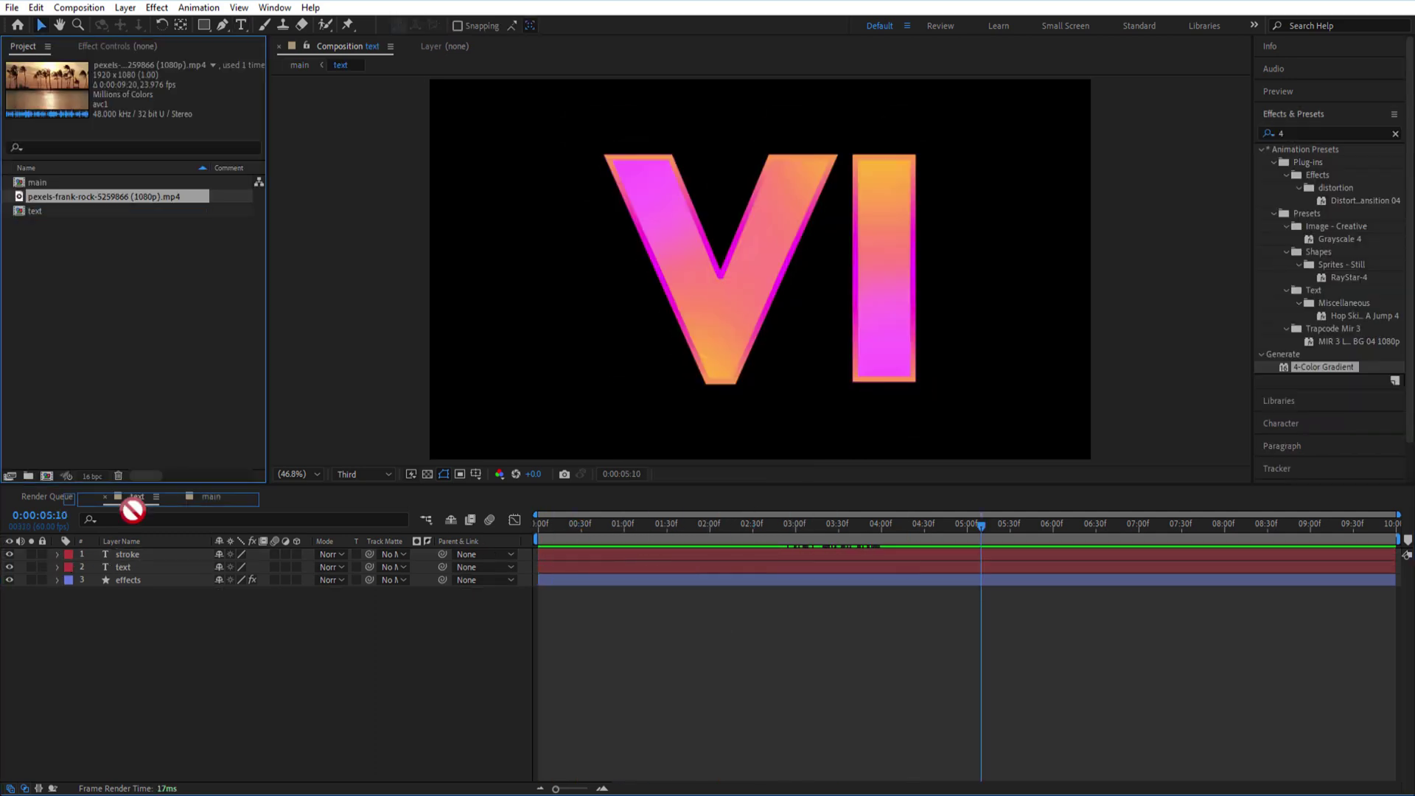
Place the palm-beach sunset video beneath the text layer and set the text layer as its track matte
{"action": "left_click_drag", "start_coordinate": [126, 497], "coordinate": [151, 582]}
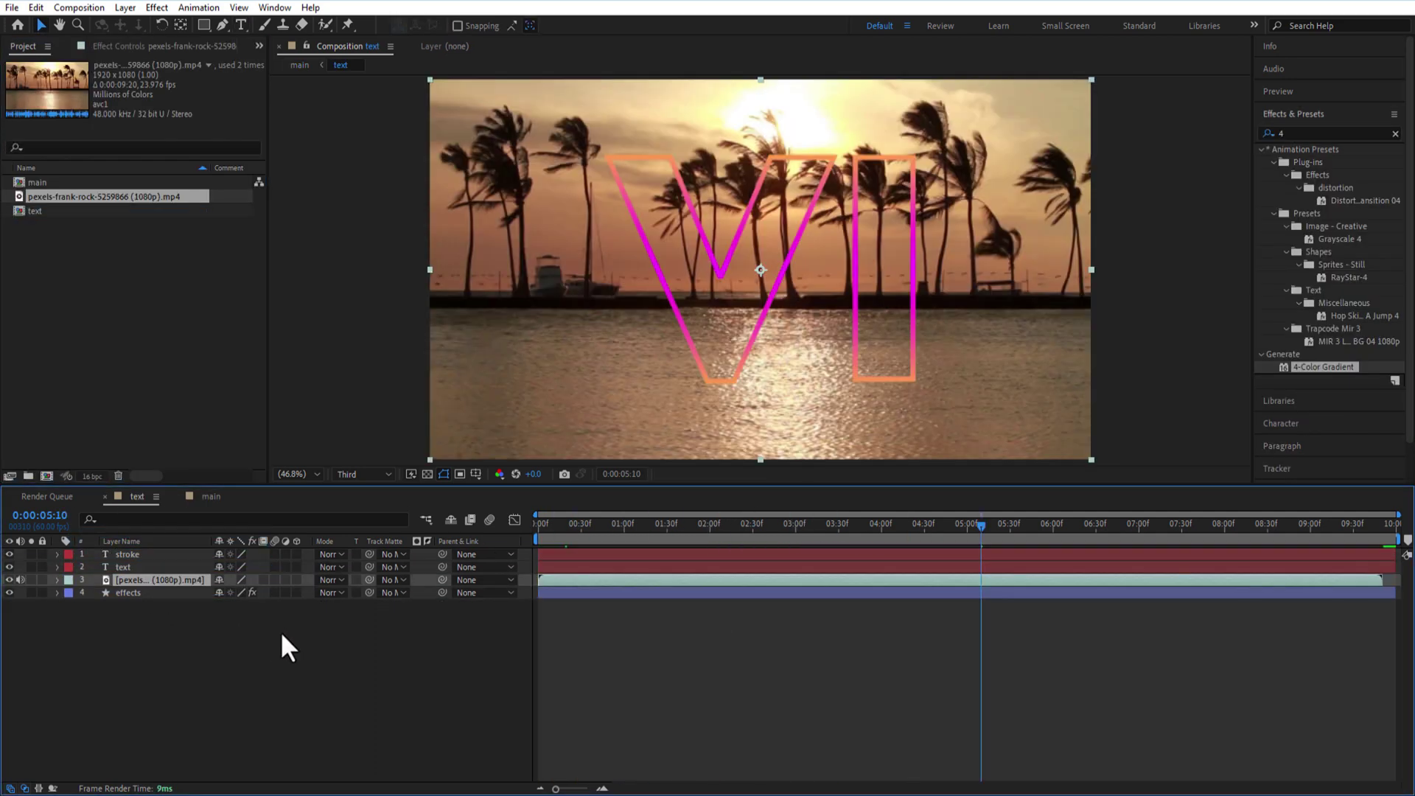
{"action": "left_click_drag", "start_coordinate": [696, 522], "coordinate": [630, 524]}
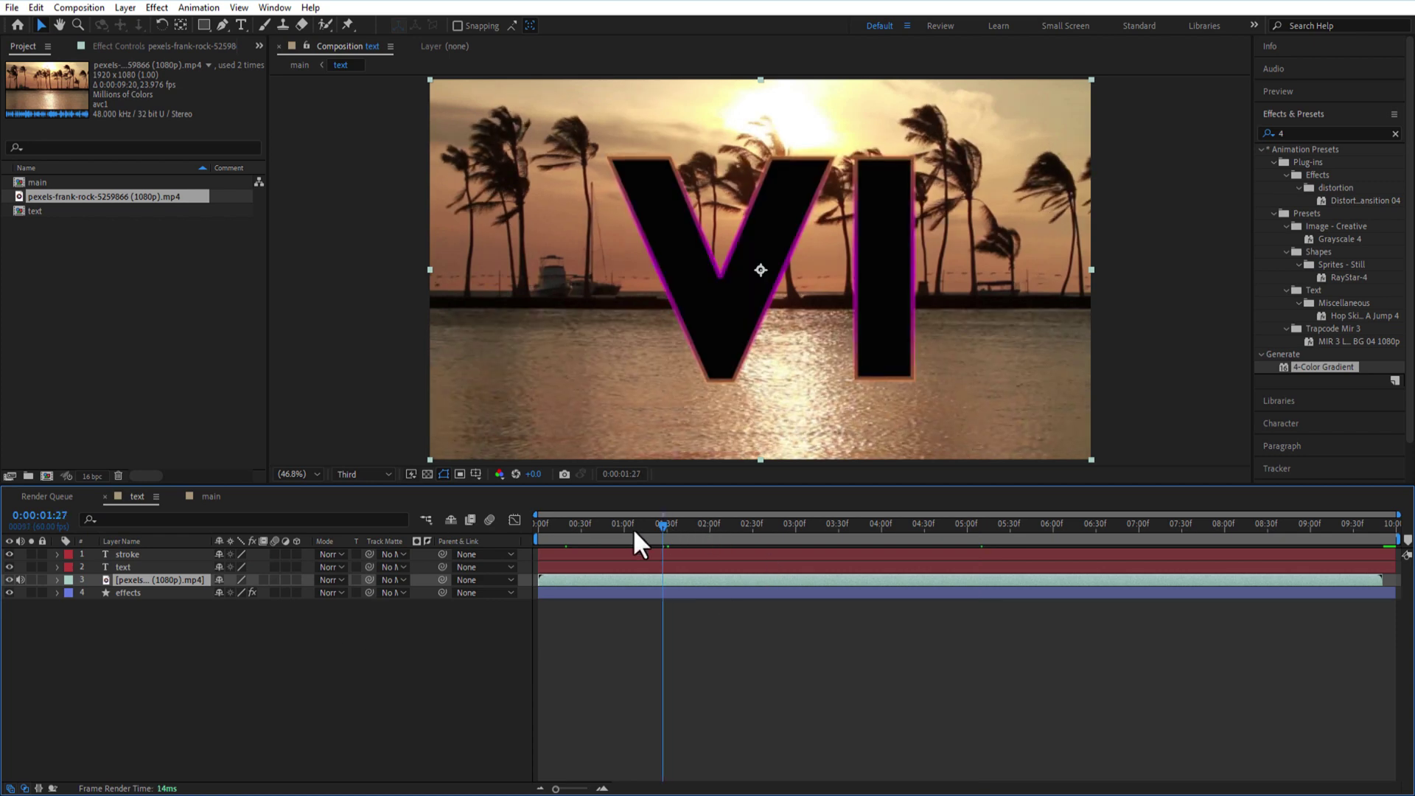
{"action": "left_click", "coordinate": [395, 581]}
{"action": "left_click", "coordinate": [419, 636]}
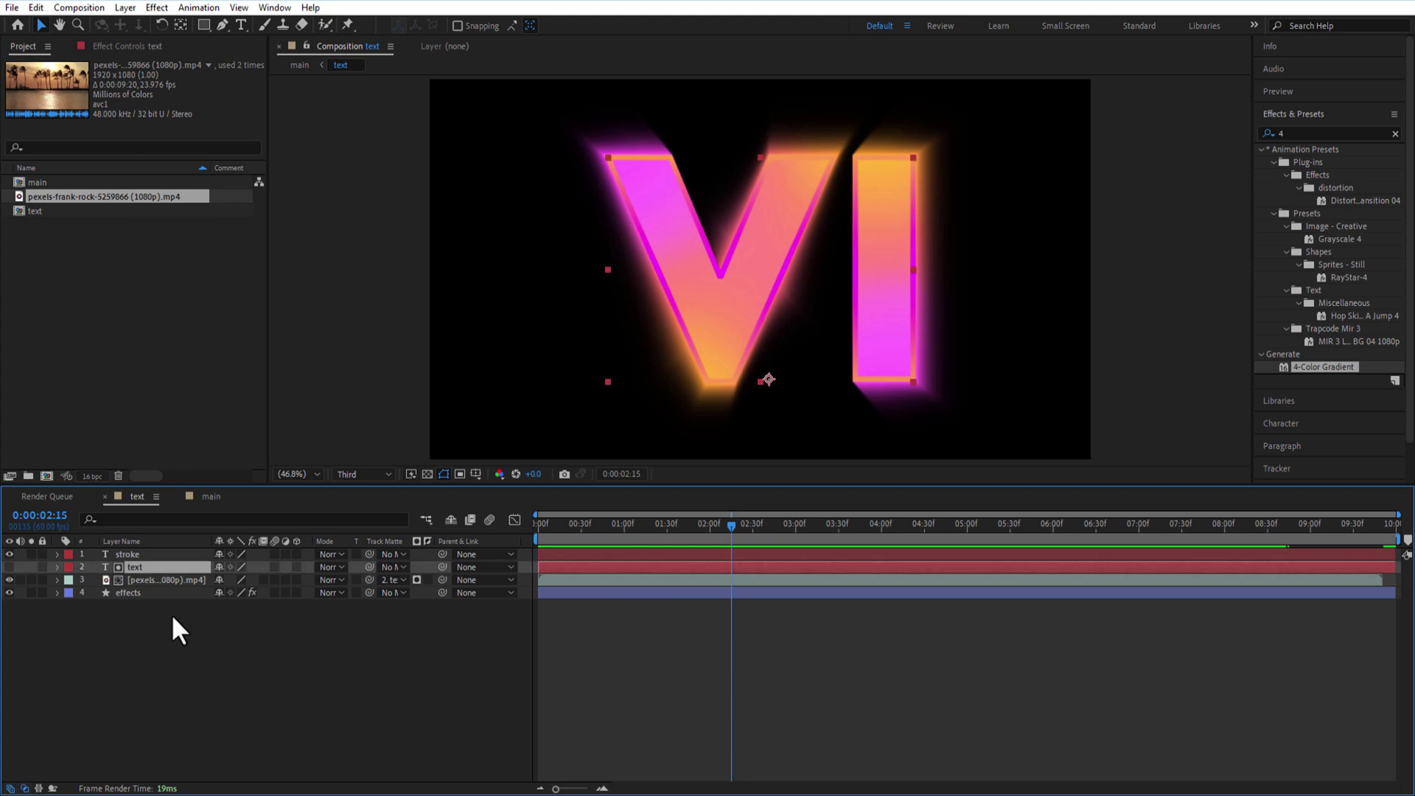
Set the text layer's second opacity keyframe, at 0:00:02:17, to 13%
{"action": "key", "text": "t"}
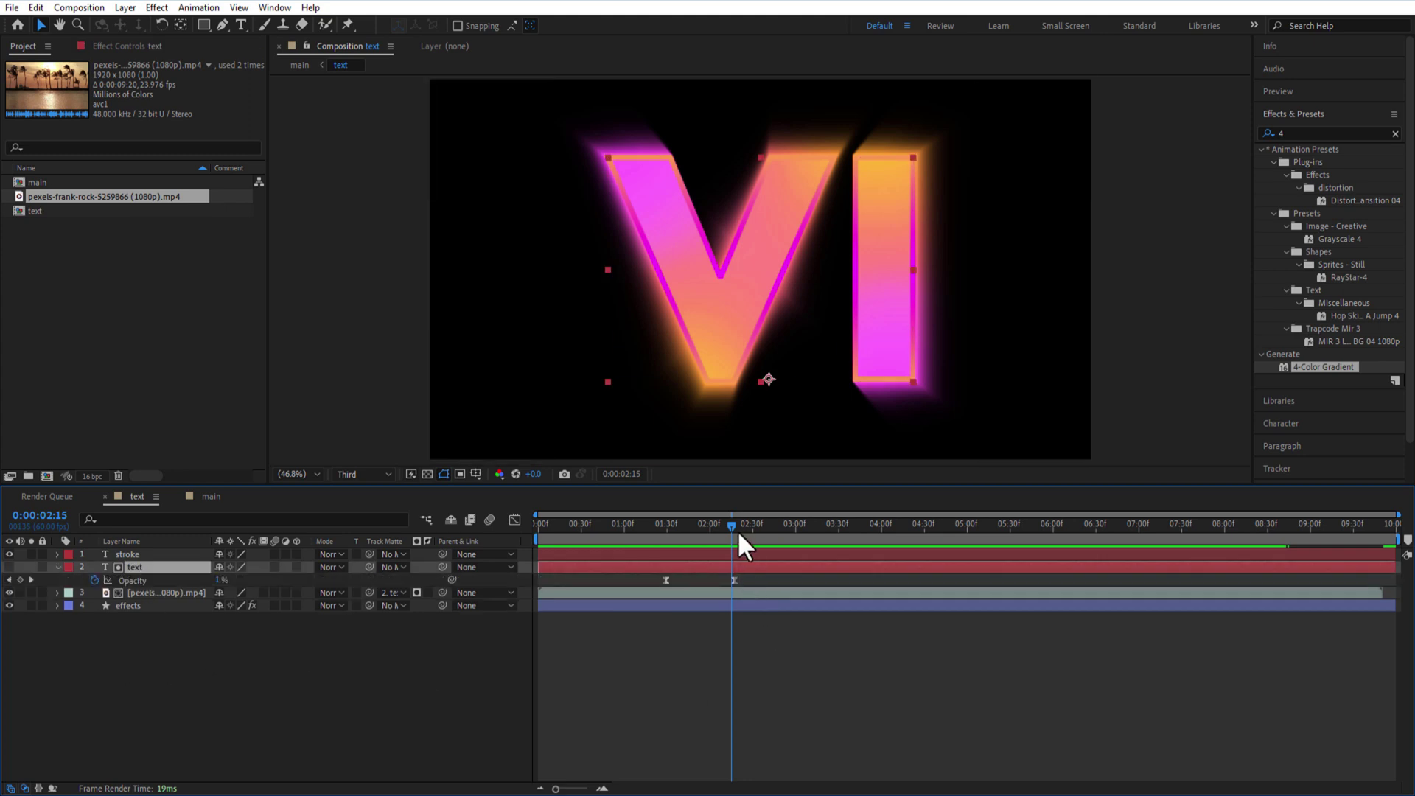
{"action": "left_click_drag", "start_coordinate": [729, 530], "coordinate": [733, 532]}
{"action": "key", "text": "Page_Up"}
{"action": "left_click_drag", "start_coordinate": [220, 581], "coordinate": [232, 581]}
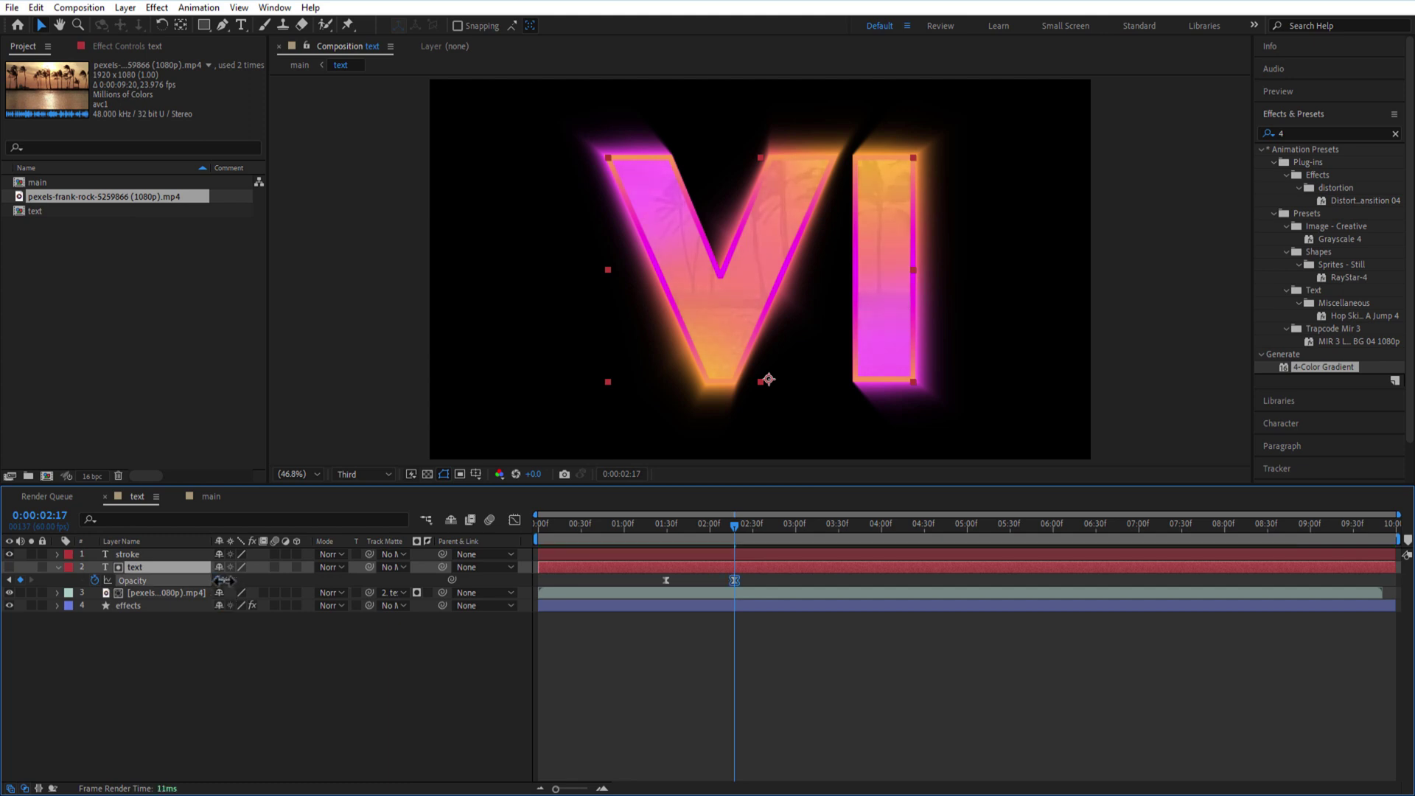
{"action": "left_click", "coordinate": [255, 703]}
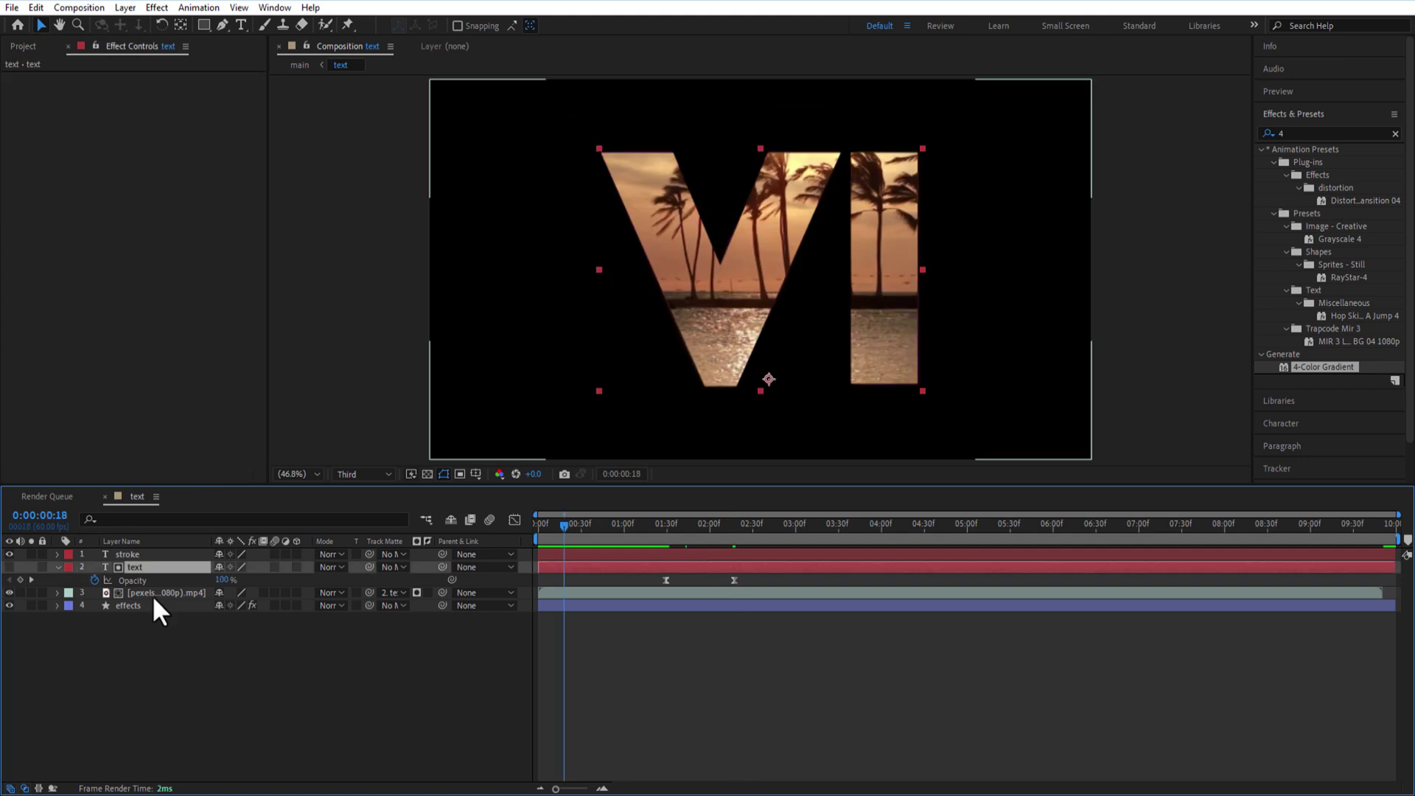
Copy the 4-Color Gradient from the effects layer onto the sunset video and set its blending mode to Hard Light
{"action": "left_click", "coordinate": [151, 595]}
{"action": "left_click", "coordinate": [152, 606]}
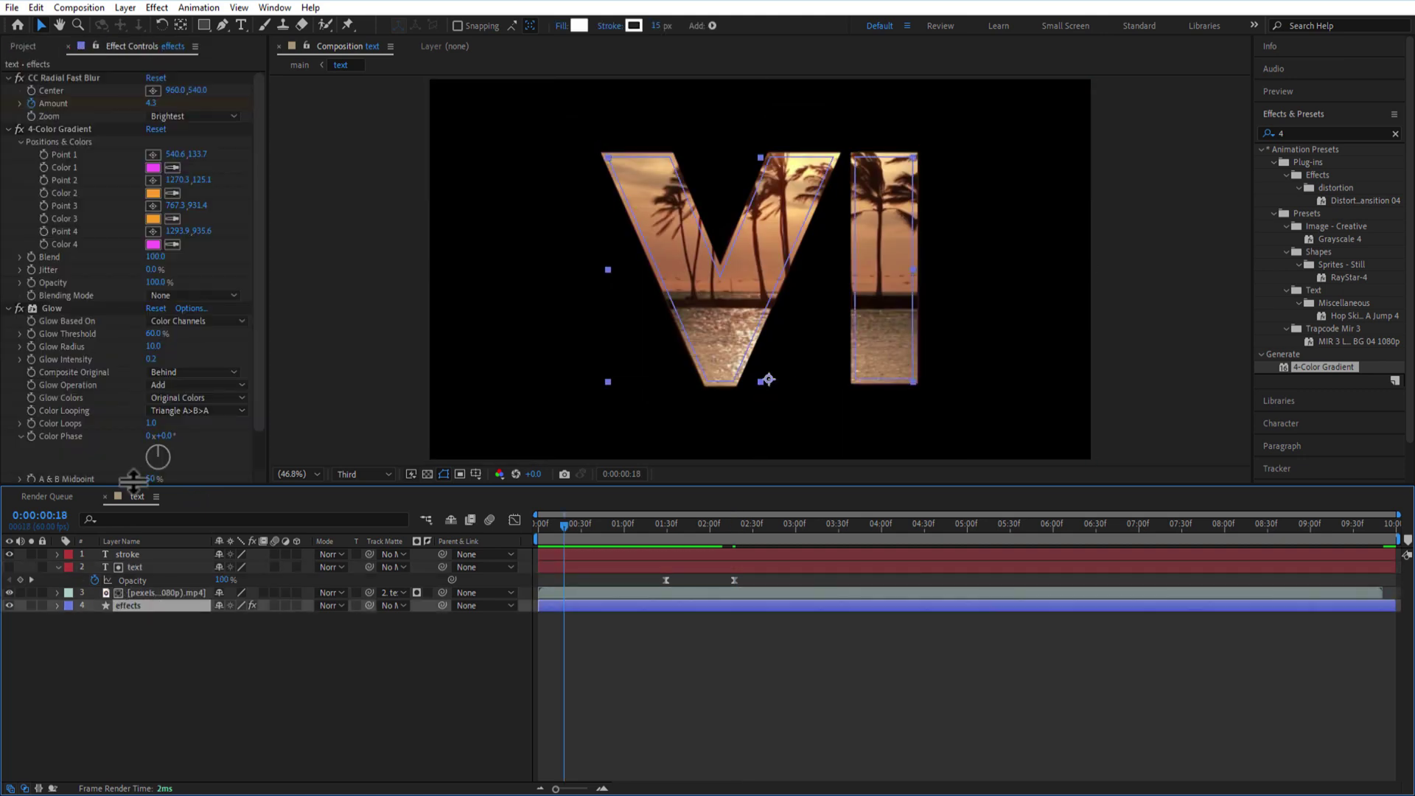
{"action": "left_click", "coordinate": [65, 128]}
{"action": "key", "text": "ctrl+c"}
{"action": "left_click", "coordinate": [162, 597]}
{"action": "key", "text": "ctrl+v"}
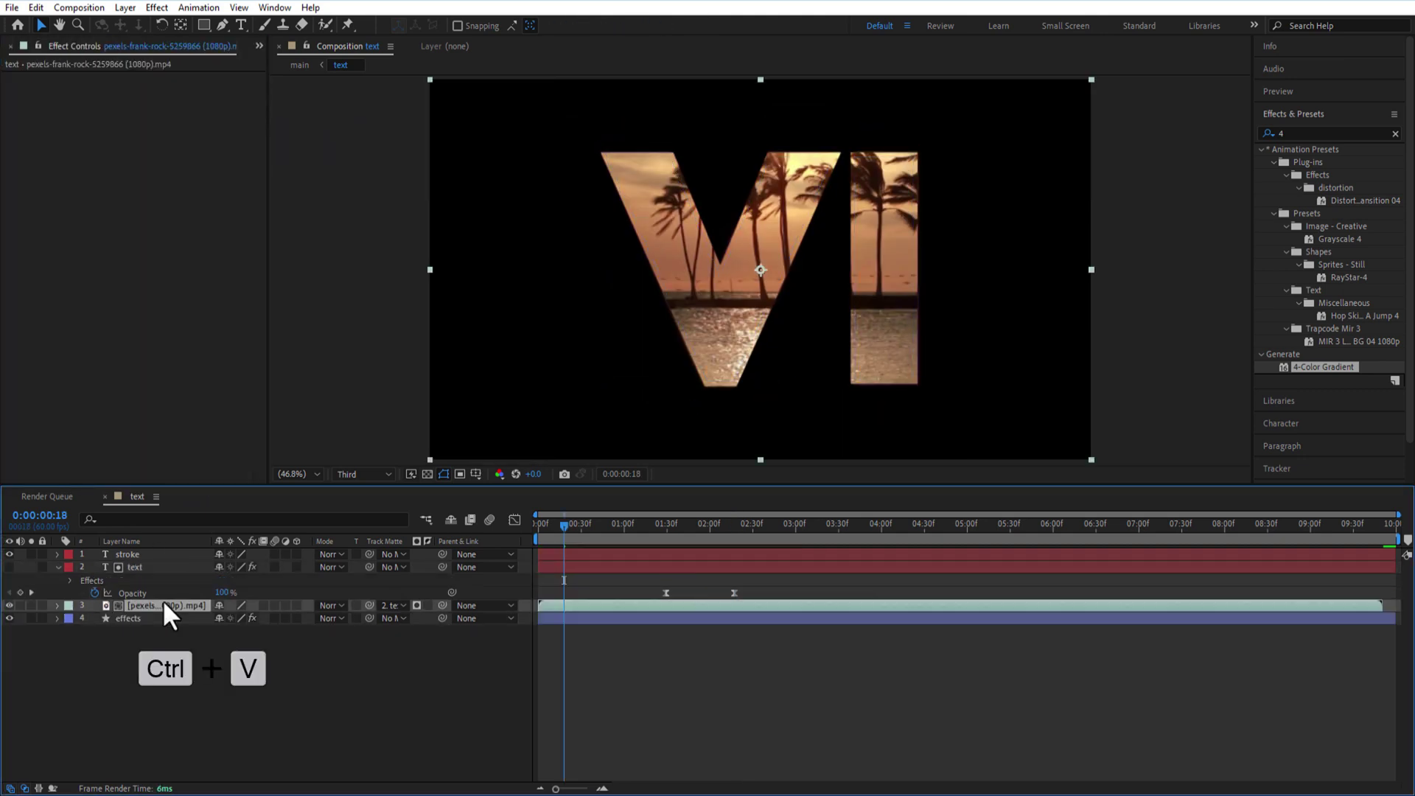
{"action": "left_click", "coordinate": [185, 244]}
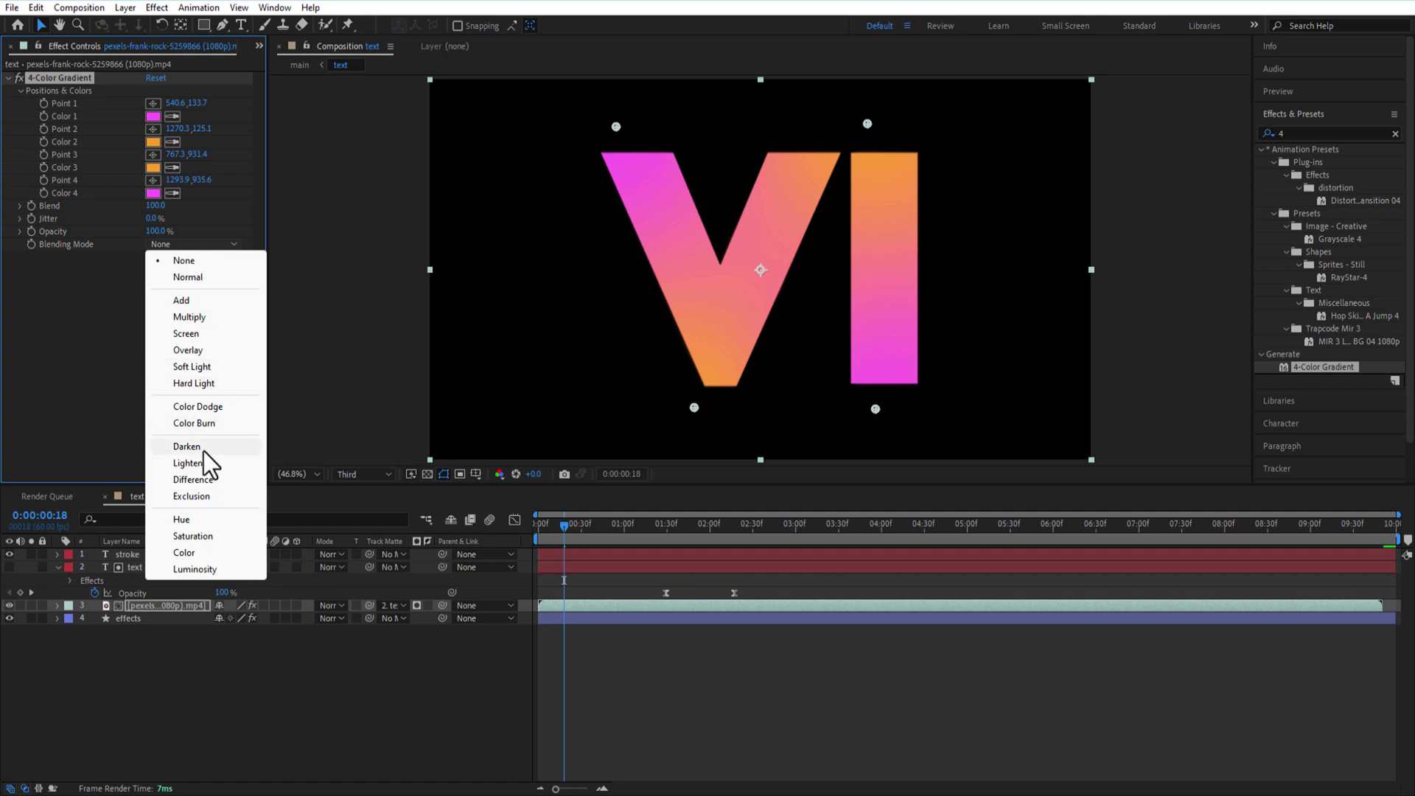
{"action": "left_click", "coordinate": [193, 384]}
{"action": "key", "text": "space"}
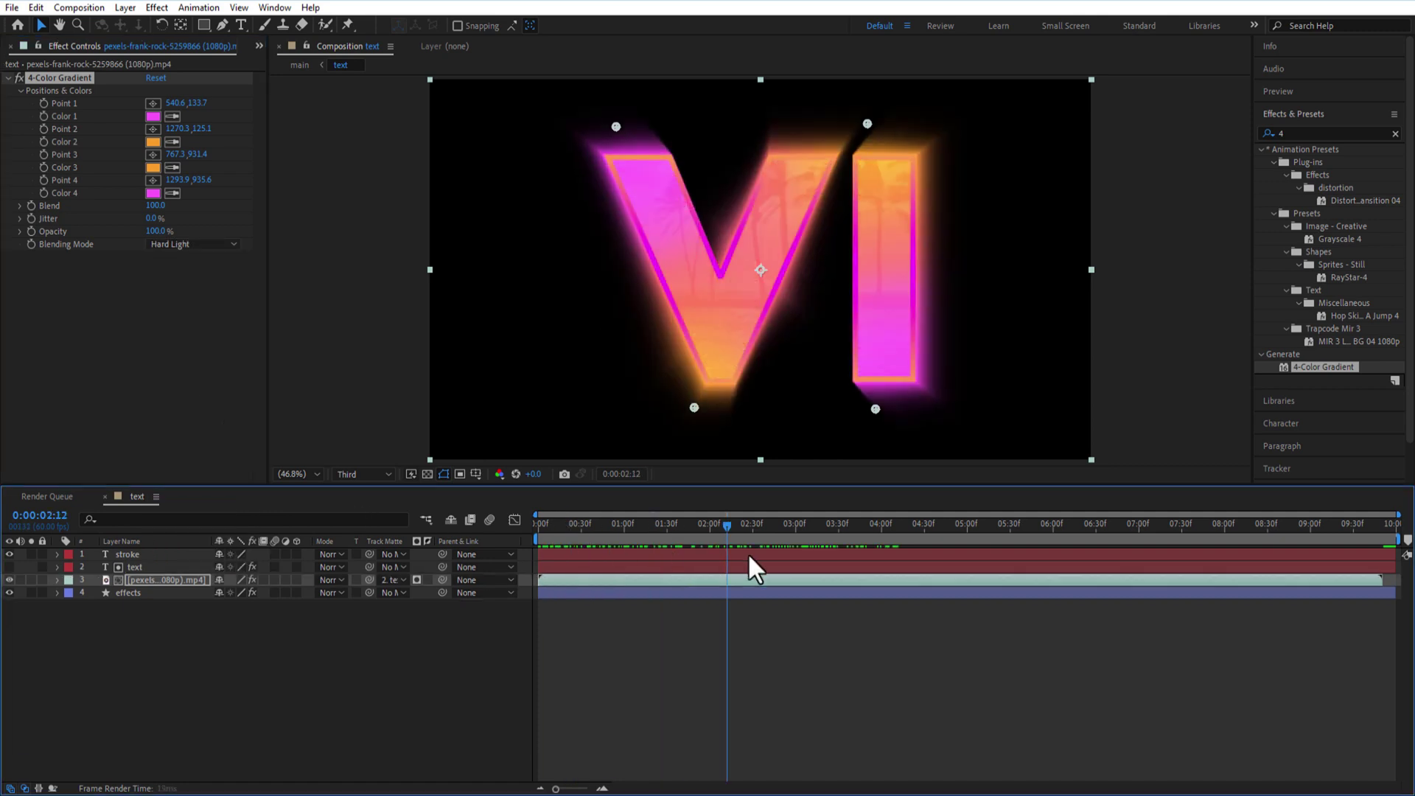
Pre-compose all four layers into a new composition named "text video"
{"action": "left_click_drag", "start_coordinate": [117, 668], "coordinate": [140, 552]}
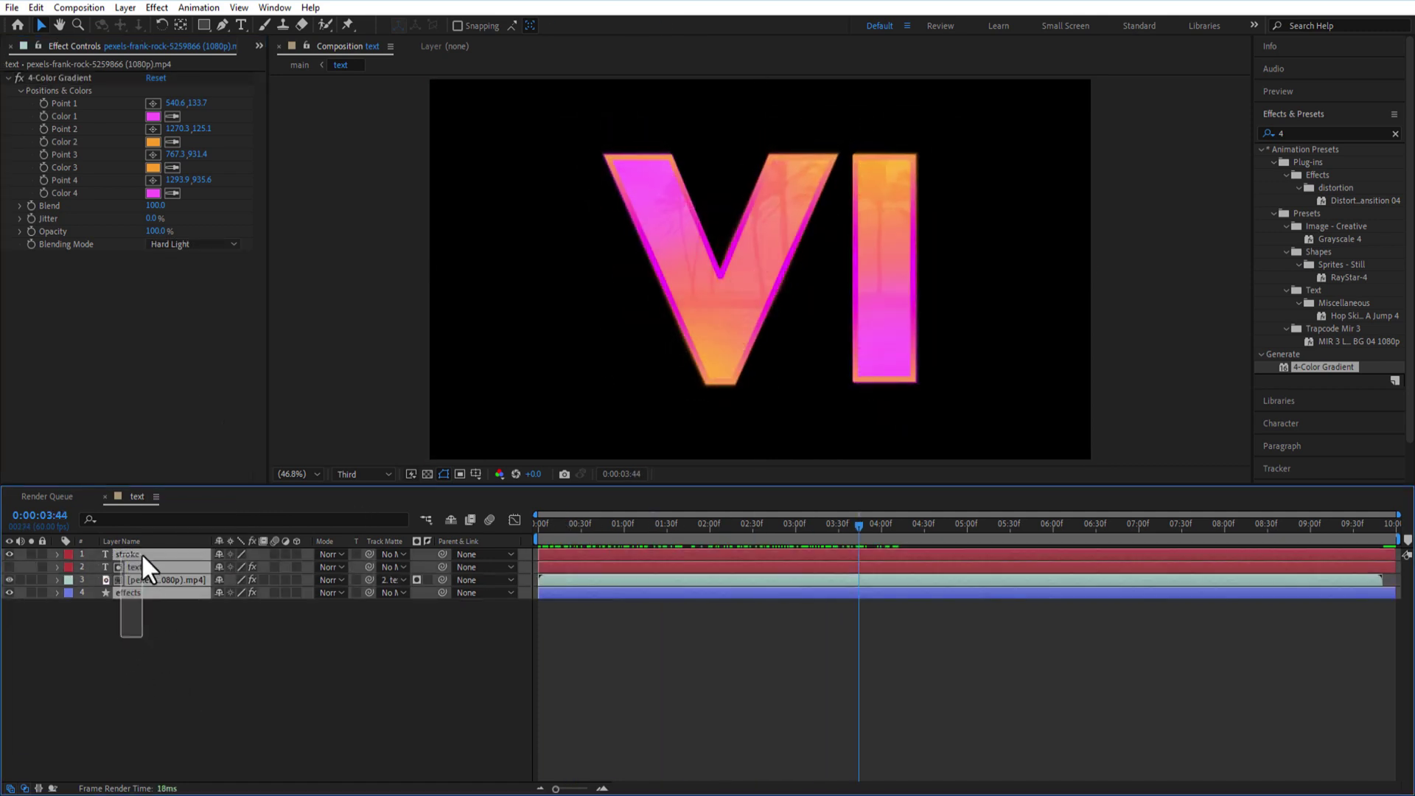
{"action": "right_click", "coordinate": [136, 555]}
{"action": "left_click", "coordinate": [195, 456]}
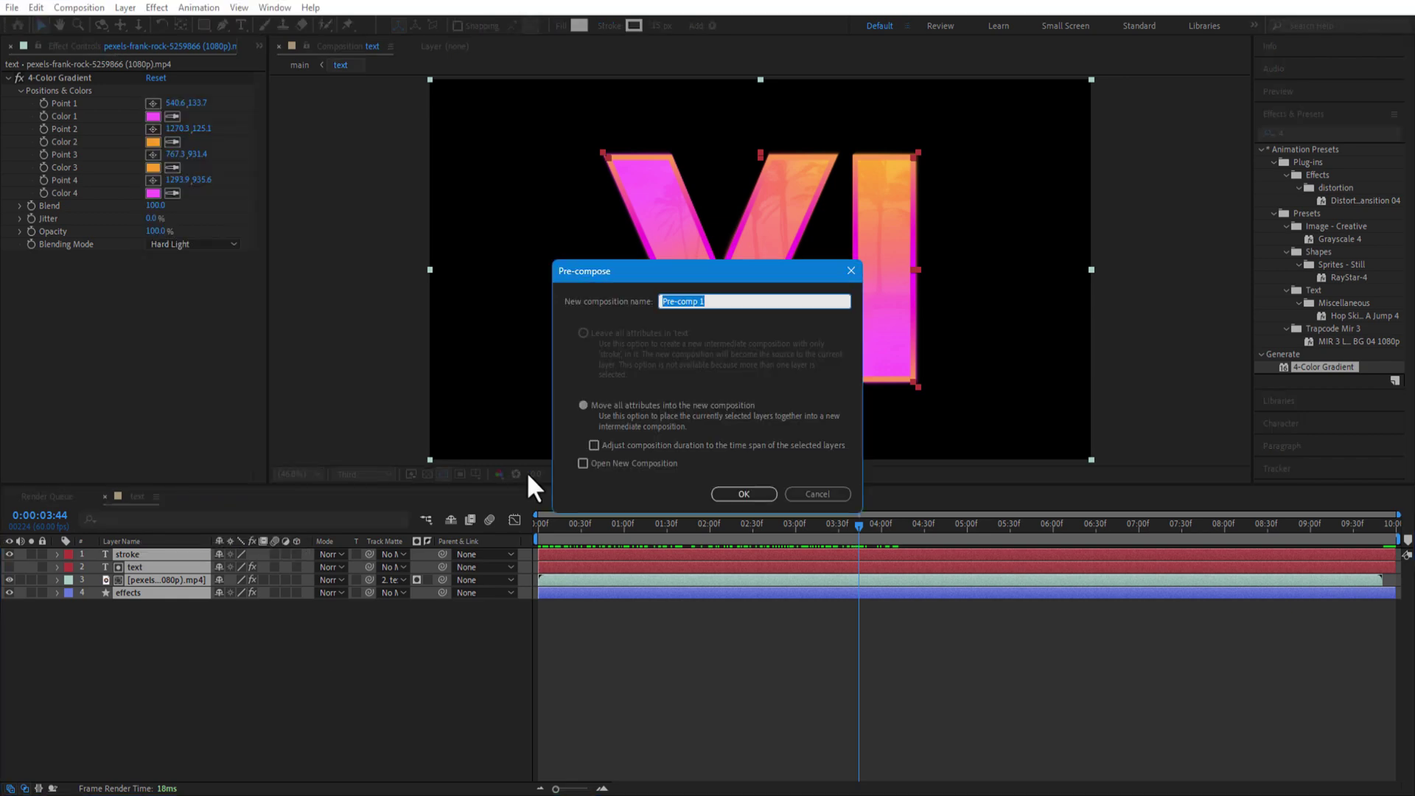
{"action": "type", "text": "text video"}
{"action": "key", "text": "Return"}
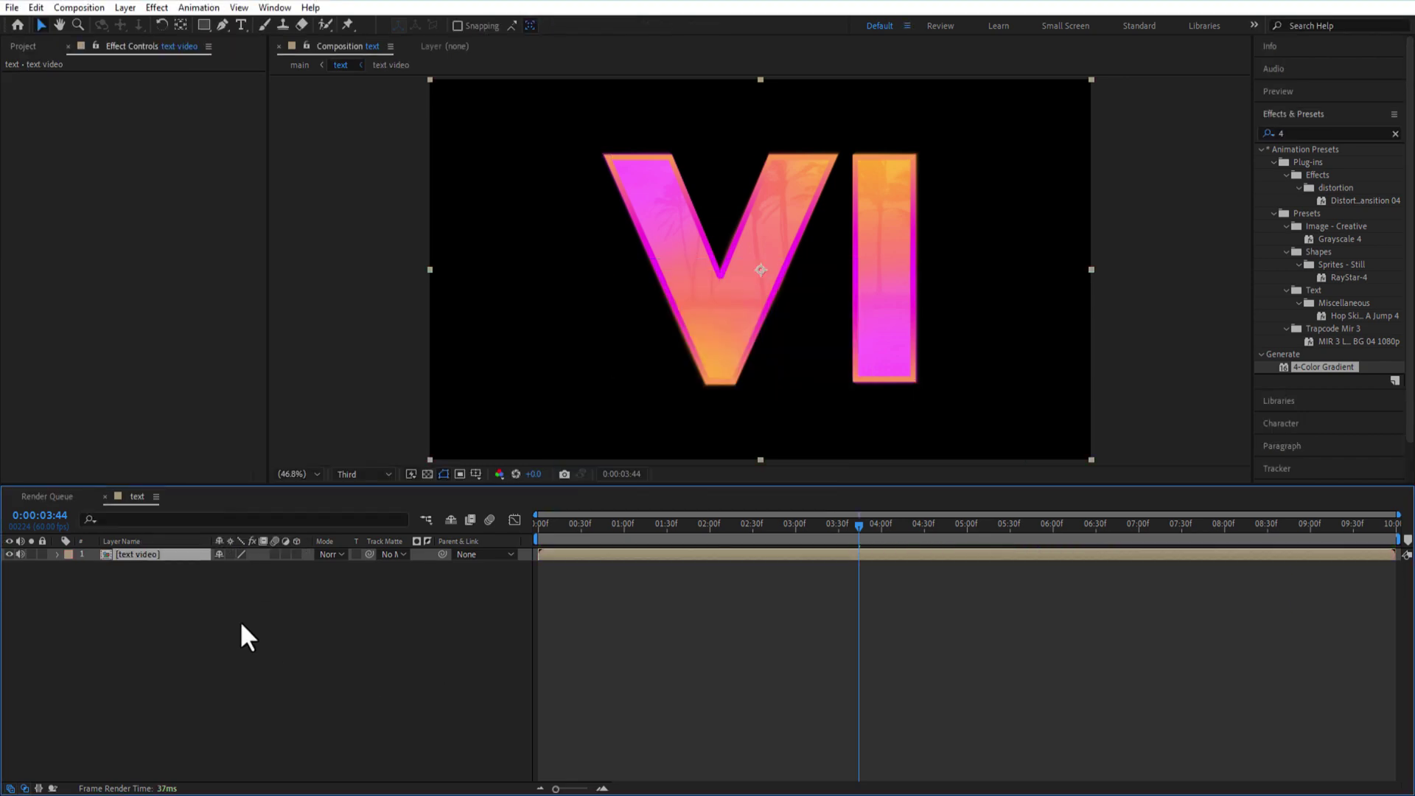
Draw a rectangular mask across the tops of the letters on the text video layer and keyframe its Mask Path at 0:00:00:00
{"action": "key", "text": "Home"}
{"action": "left_click", "coordinate": [308, 640]}
{"action": "left_click", "coordinate": [239, 77]}
{"action": "left_click", "coordinate": [204, 24]}
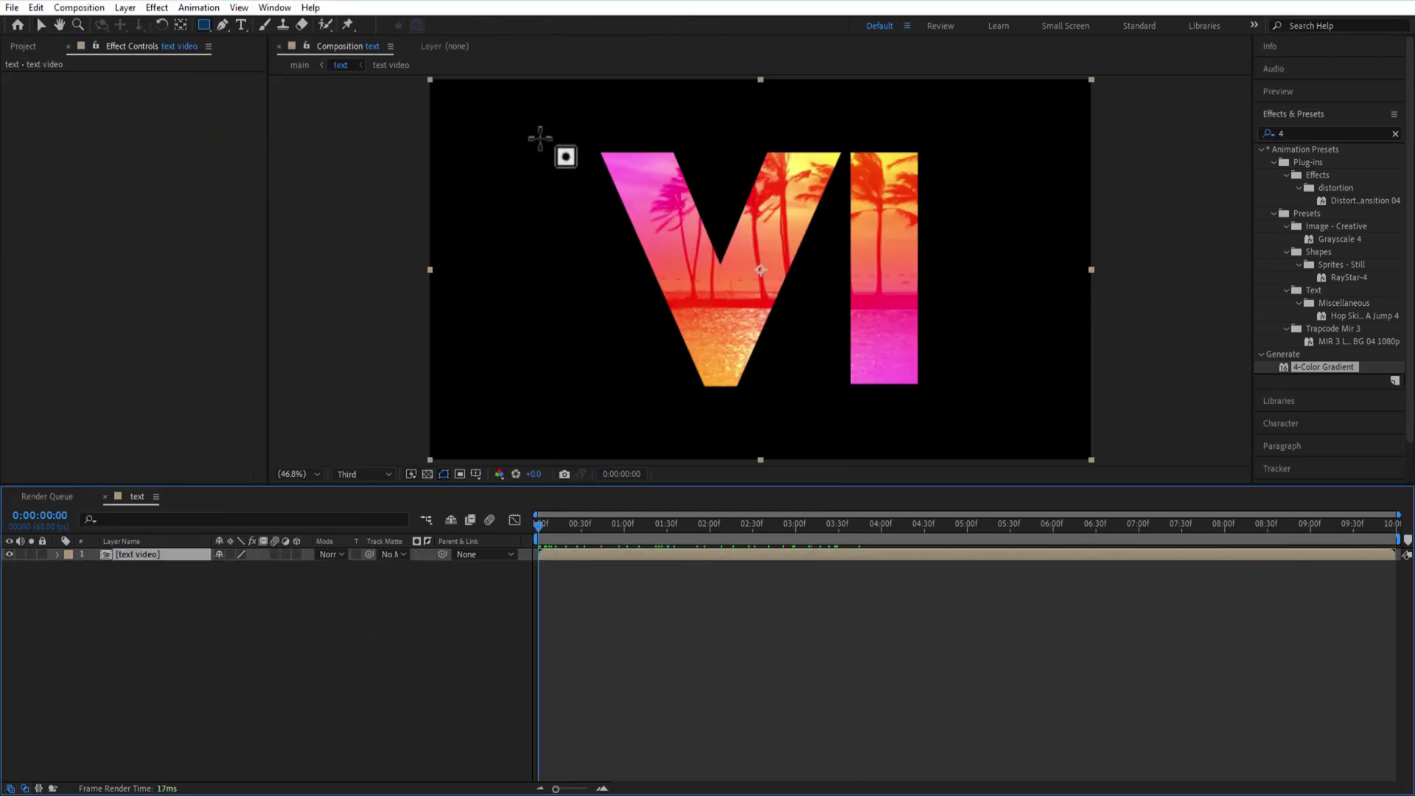
{"action": "left_click_drag", "start_coordinate": [532, 125], "coordinate": [1001, 185]}
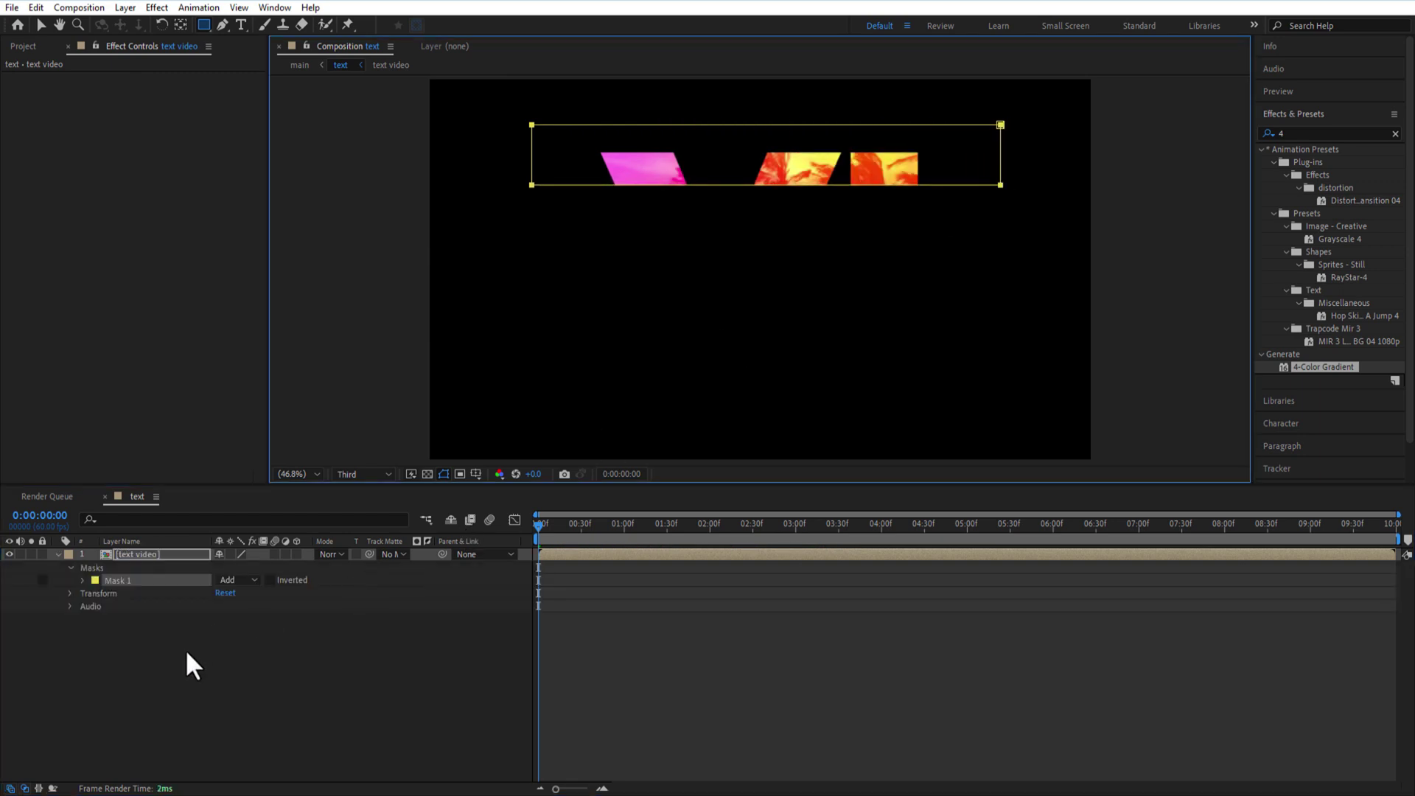
{"action": "left_click", "coordinate": [143, 554]}
{"action": "left_click", "coordinate": [83, 580]}
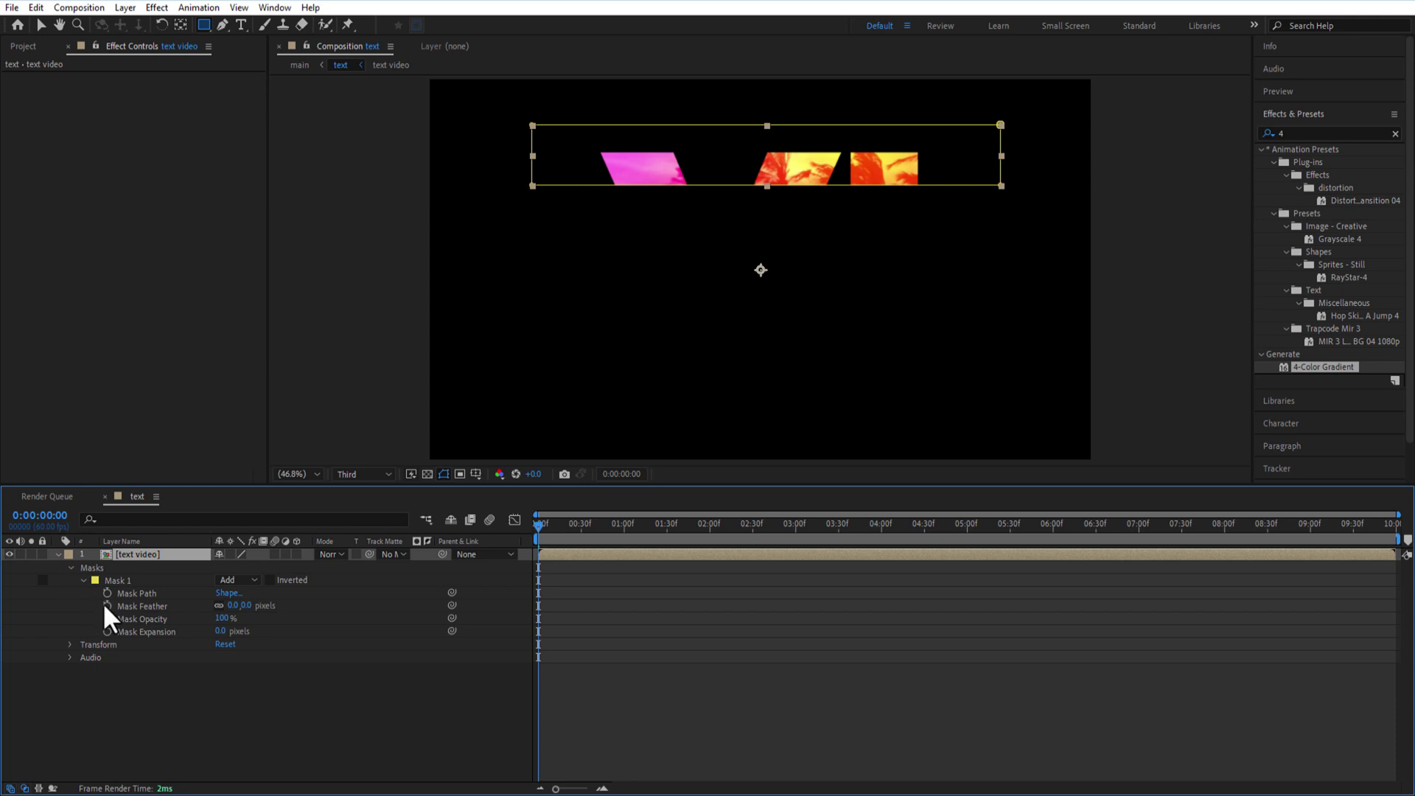
{"action": "left_click", "coordinate": [107, 593]}
At 0:00:02:00, add a point to the mask's bottom edge and expand the mask around the whole VI with its glow
{"action": "left_click_drag", "start_coordinate": [551, 525], "coordinate": [710, 559]}
{"action": "left_click", "coordinate": [224, 27]}
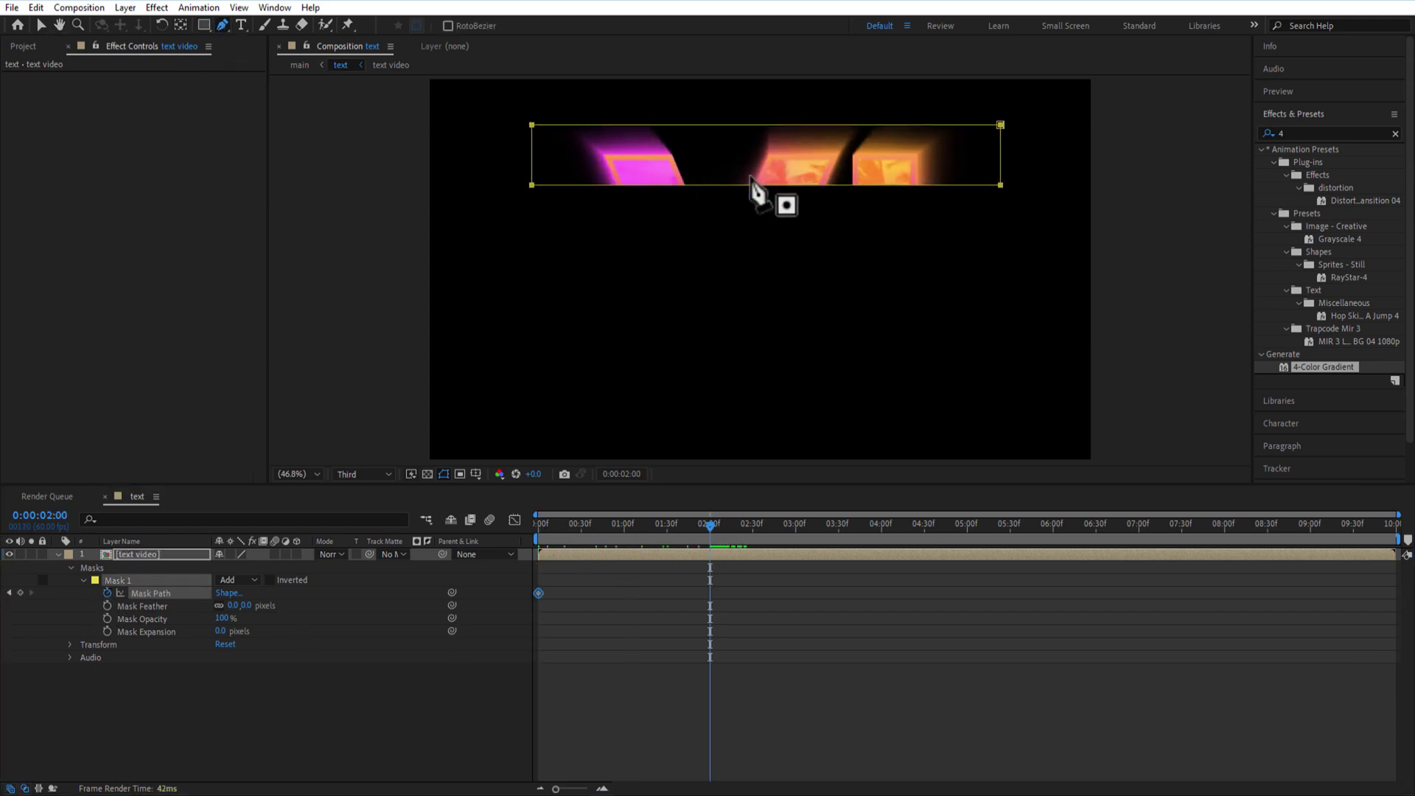
{"action": "left_click", "coordinate": [753, 186]}
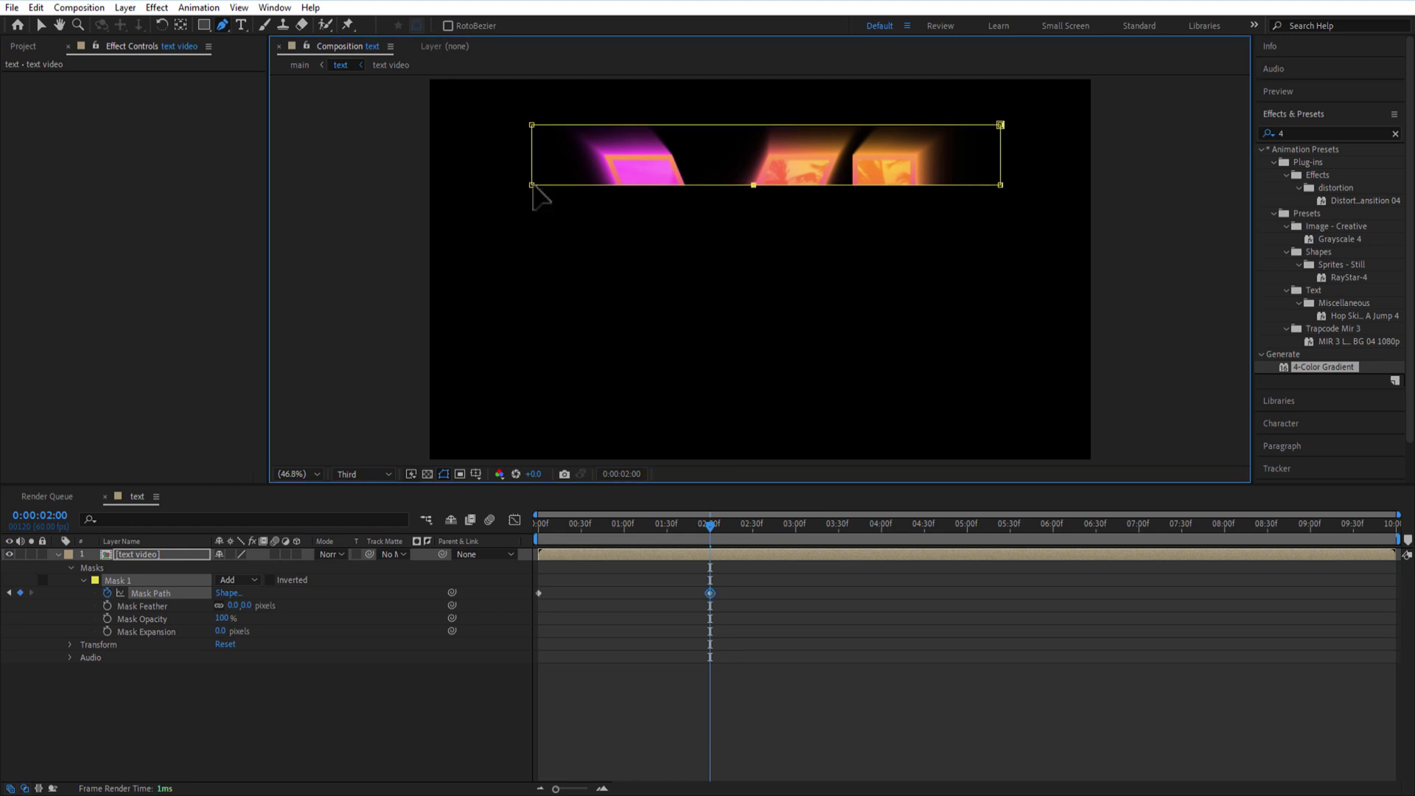
{"action": "left_click_drag", "start_coordinate": [531, 185], "coordinate": [545, 435]}
{"action": "left_click_drag", "start_coordinate": [753, 185], "coordinate": [777, 424]}
{"action": "left_click_drag", "start_coordinate": [1000, 185], "coordinate": [1039, 431]}
{"action": "left_click_drag", "start_coordinate": [1000, 124], "coordinate": [1001, 96]}
{"action": "left_click_drag", "start_coordinate": [532, 124], "coordinate": [526, 100]}
{"action": "left_click_drag", "start_coordinate": [777, 423], "coordinate": [777, 441]}
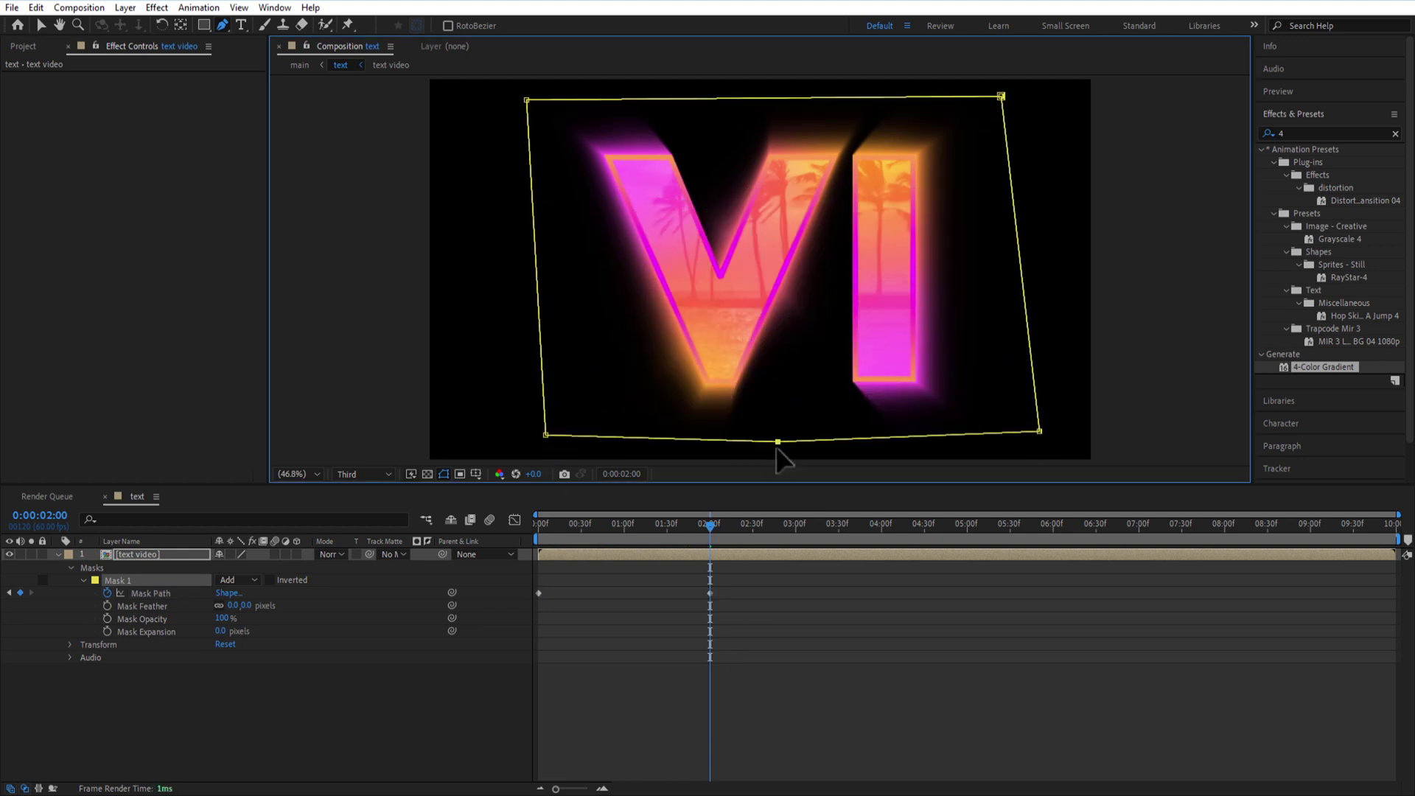
Apply Easy Ease to both Mask Path keyframes and set the text video mask's feather to 50 pixels
{"action": "left_click_drag", "start_coordinate": [709, 525], "coordinate": [723, 588]}
{"action": "left_click_drag", "start_coordinate": [736, 588], "coordinate": [526, 604]}
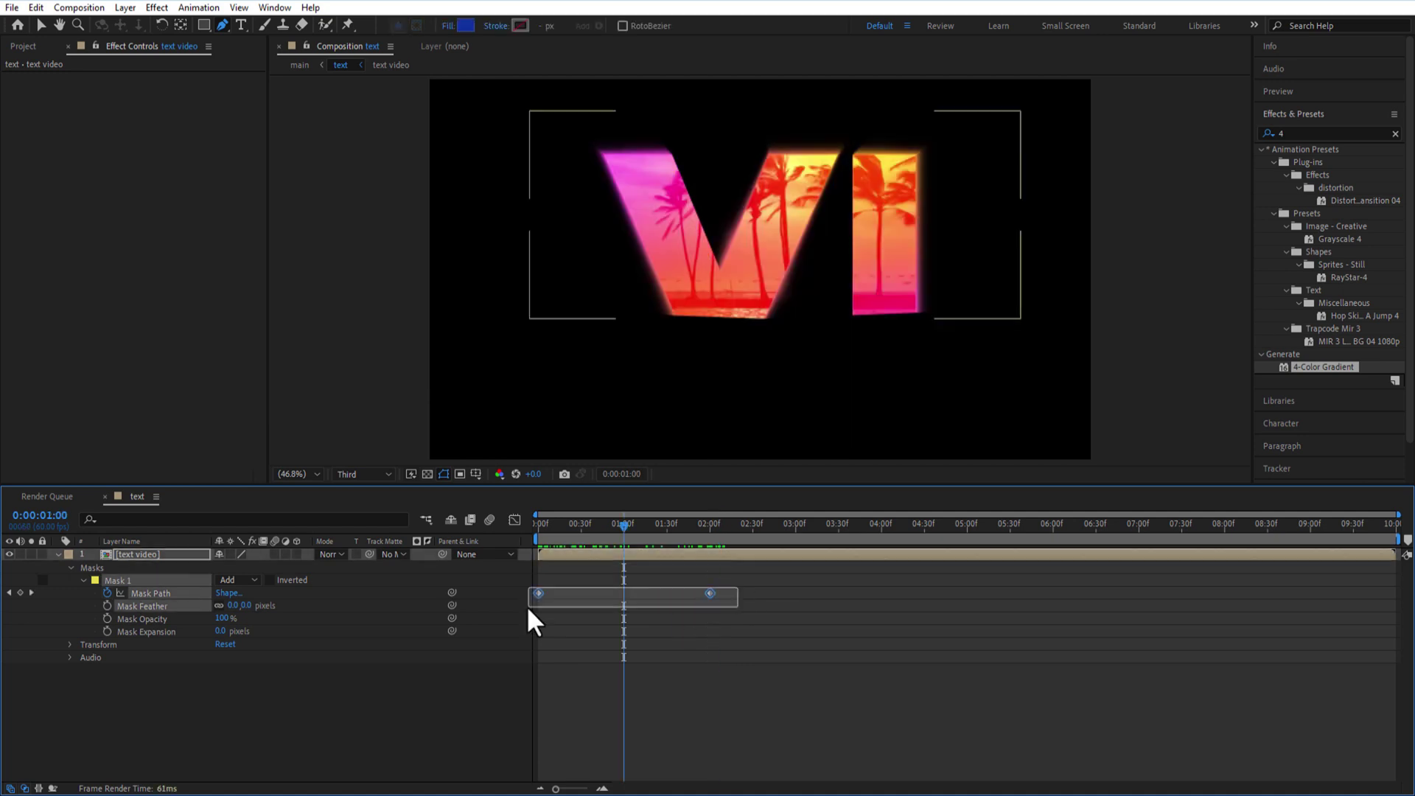
{"action": "right_click", "coordinate": [539, 594]}
{"action": "mouse_move", "coordinate": [612, 583]}
{"action": "left_click", "coordinate": [776, 640]}
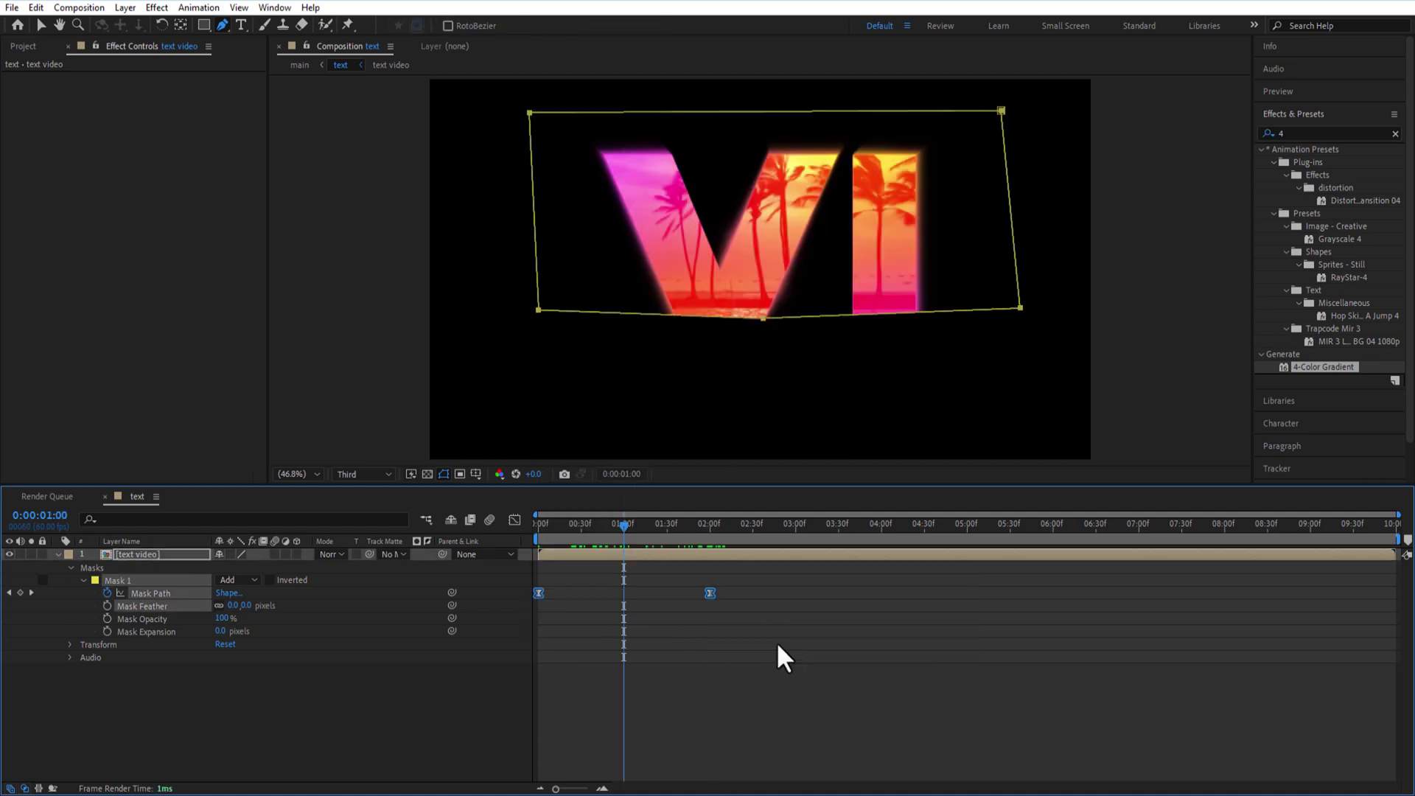
{"action": "left_click_drag", "start_coordinate": [237, 607], "coordinate": [275, 614]}
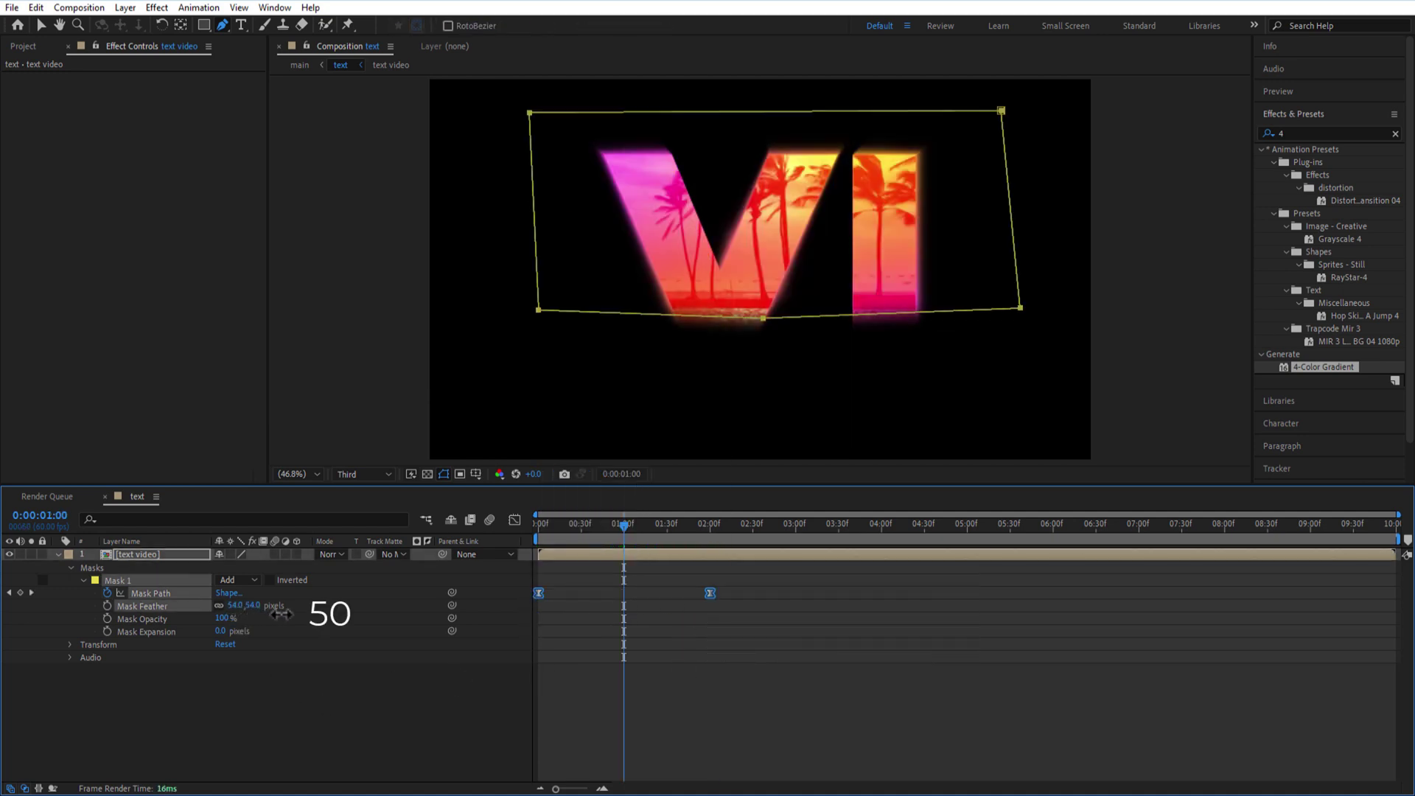
{"action": "key", "text": "space"}
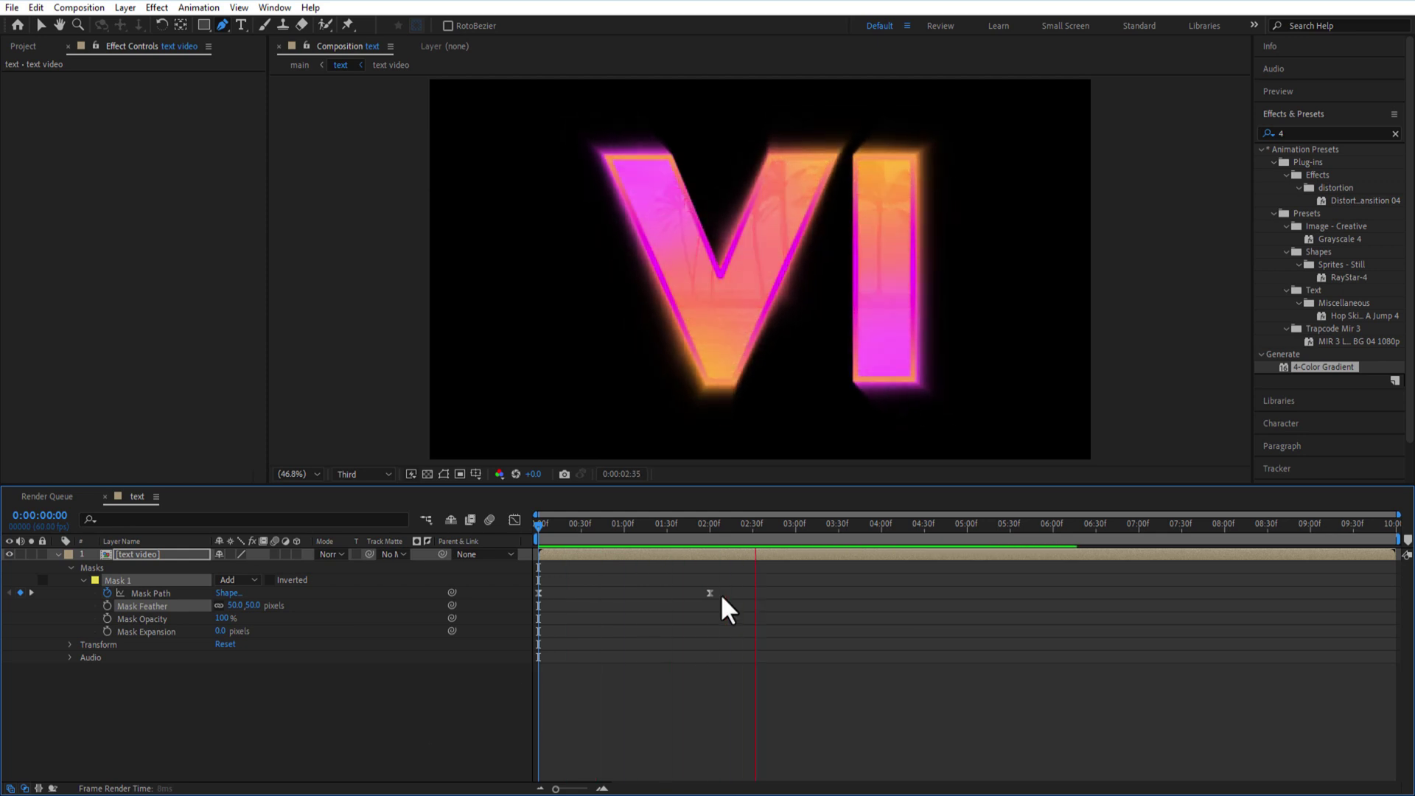
Place the gta logo above the text video layer, scaled to 36%, and make it start at 0:00:02:17
{"action": "left_click_drag", "start_coordinate": [33, 182], "coordinate": [127, 562]}
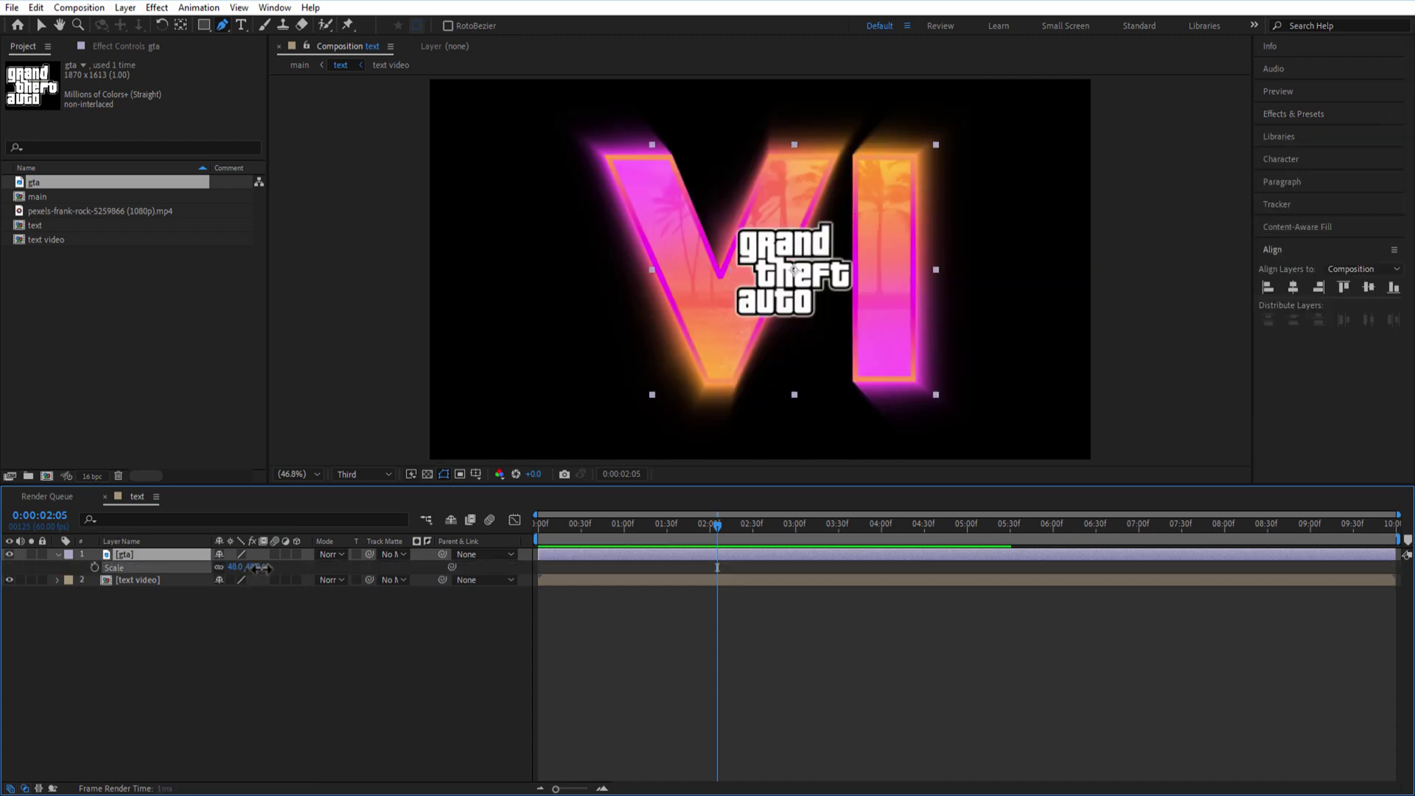
{"action": "left_click_drag", "start_coordinate": [234, 568], "coordinate": [428, 691]}
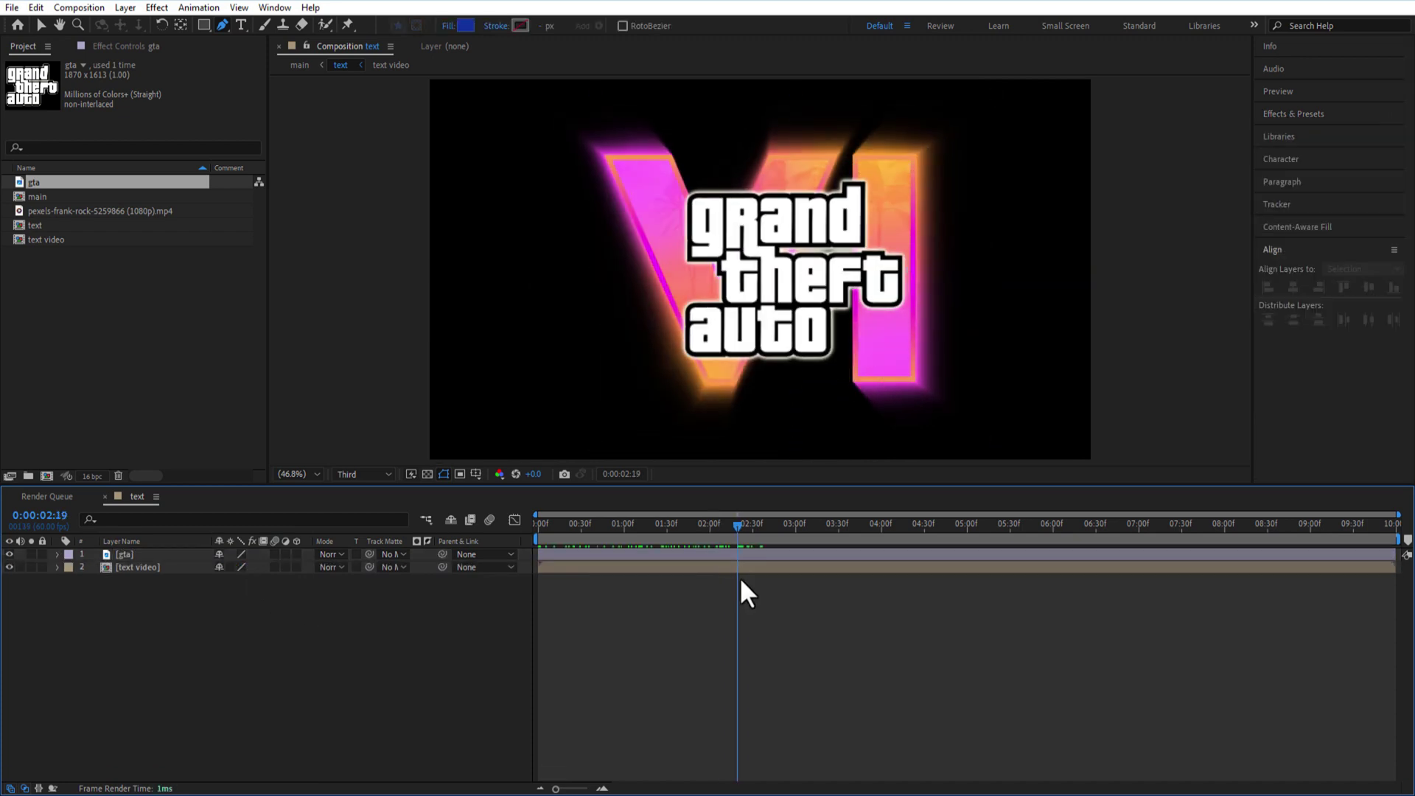
{"action": "left_click_drag", "start_coordinate": [740, 577], "coordinate": [734, 573]}
{"action": "left_click_drag", "start_coordinate": [609, 557], "coordinate": [735, 558]}
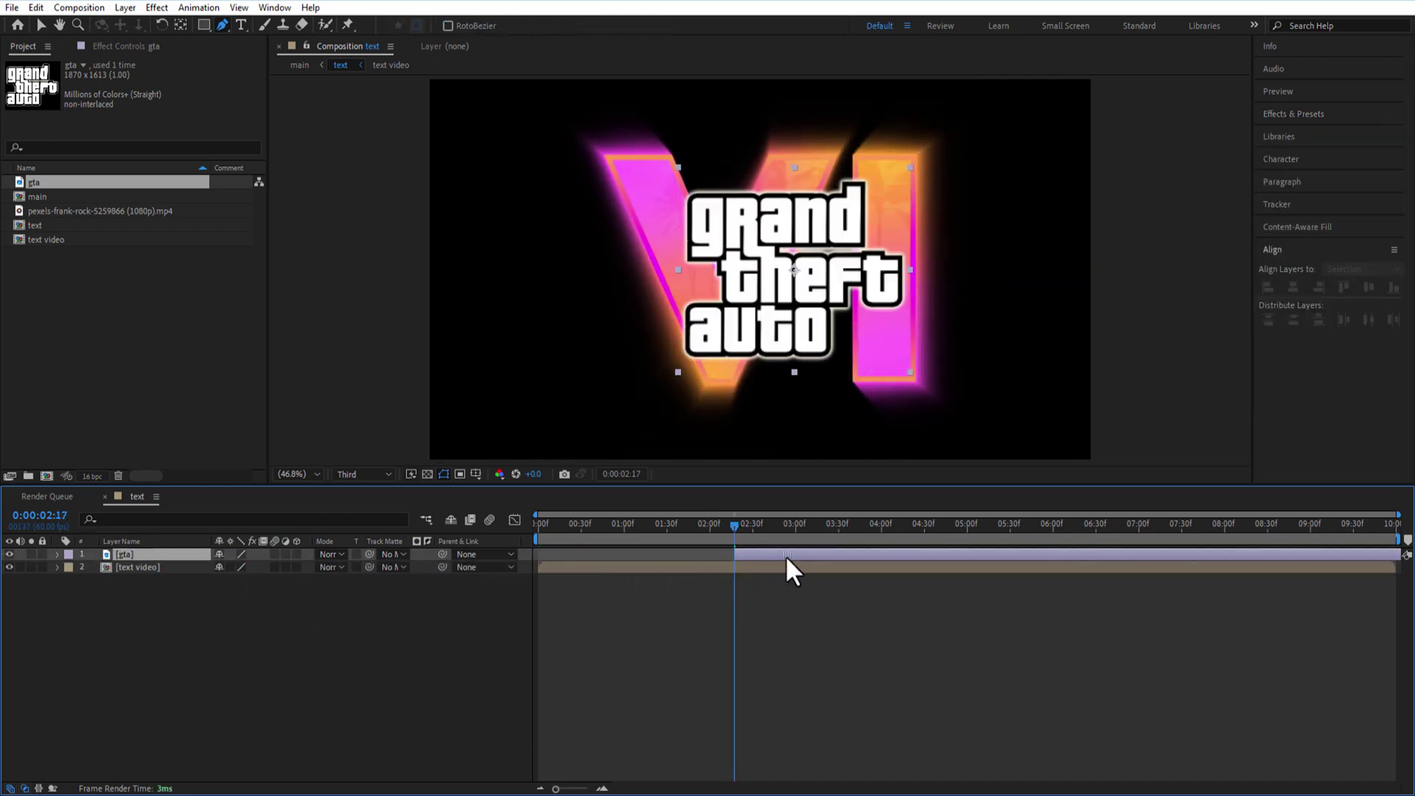
Draw a thin rectangular mask along the gta logo's top edge and keyframe its Mask Path at 0:00:02:17
{"action": "left_click", "coordinate": [204, 24]}
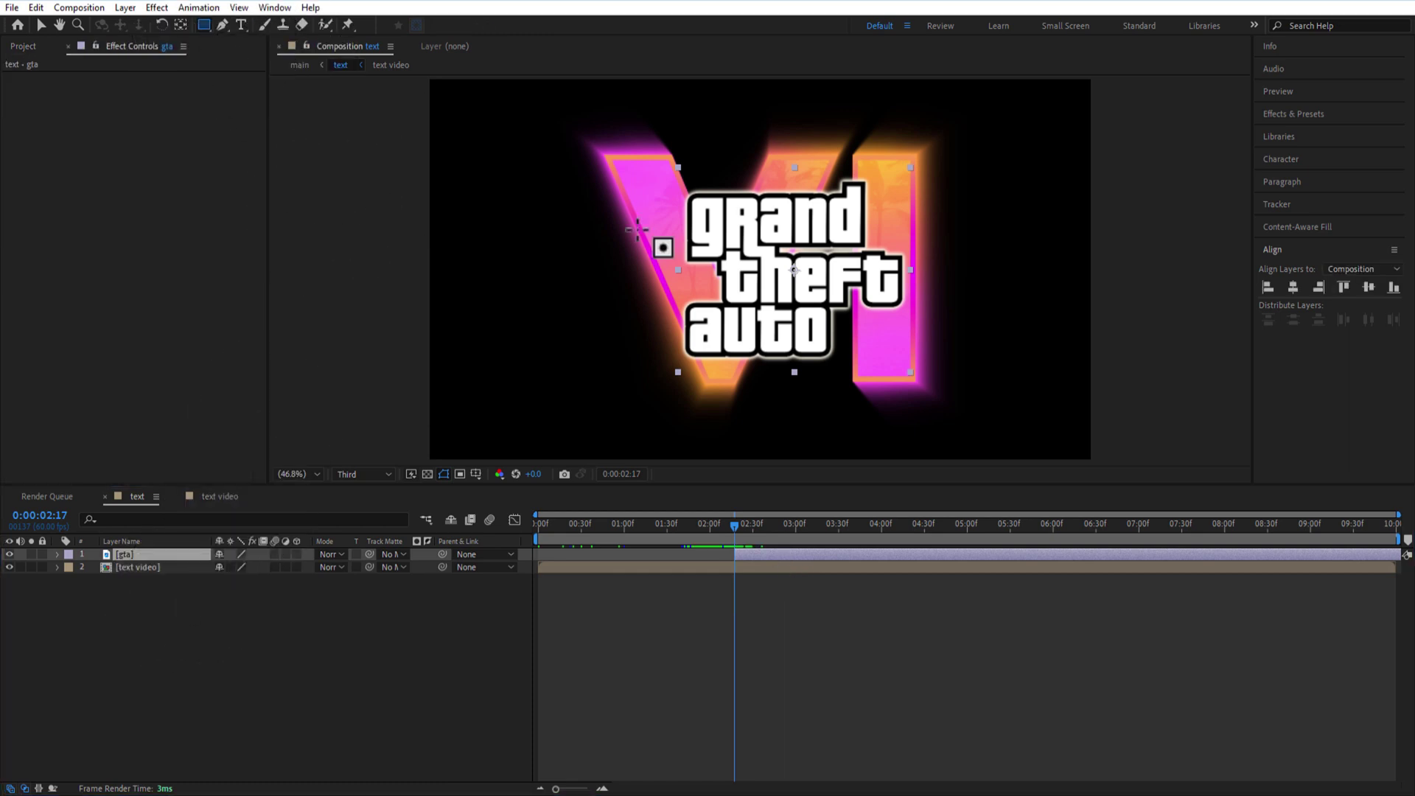
{"action": "left_click_drag", "start_coordinate": [647, 170], "coordinate": [916, 178]}
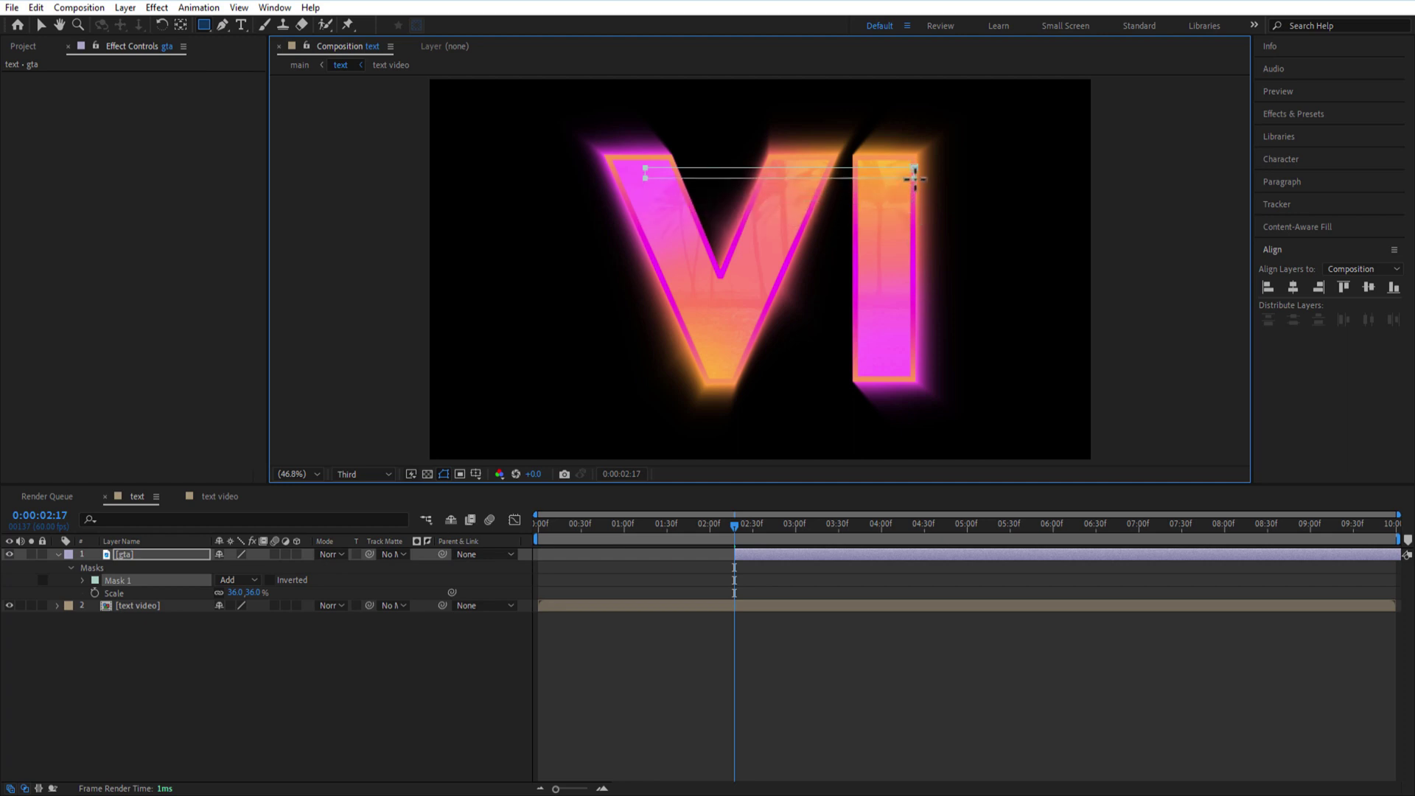
{"action": "left_click", "coordinate": [82, 580]}
{"action": "key", "text": "alt+shift+m"}
At 0:00:04:00, add a point to the logo mask's bottom edge and extend the edge below the whole logo
{"action": "left_click_drag", "start_coordinate": [743, 529], "coordinate": [885, 548]}
{"action": "left_click", "coordinate": [222, 25]}
{"action": "left_click", "coordinate": [773, 178]}
{"action": "left_click_drag", "start_coordinate": [645, 178], "coordinate": [661, 357]}
{"action": "left_click_drag", "start_coordinate": [773, 178], "coordinate": [793, 405]}
{"action": "left_click_drag", "start_coordinate": [914, 178], "coordinate": [942, 384]}
Apply Easy Ease to the logo's Mask Path keyframes, set its mask feather to 50 pixels and preview the reveal
{"action": "left_click_drag", "start_coordinate": [916, 584], "coordinate": [724, 599]}
{"action": "right_click", "coordinate": [735, 592]}
{"action": "mouse_move", "coordinate": [795, 584]}
{"action": "left_click", "coordinate": [945, 720]}
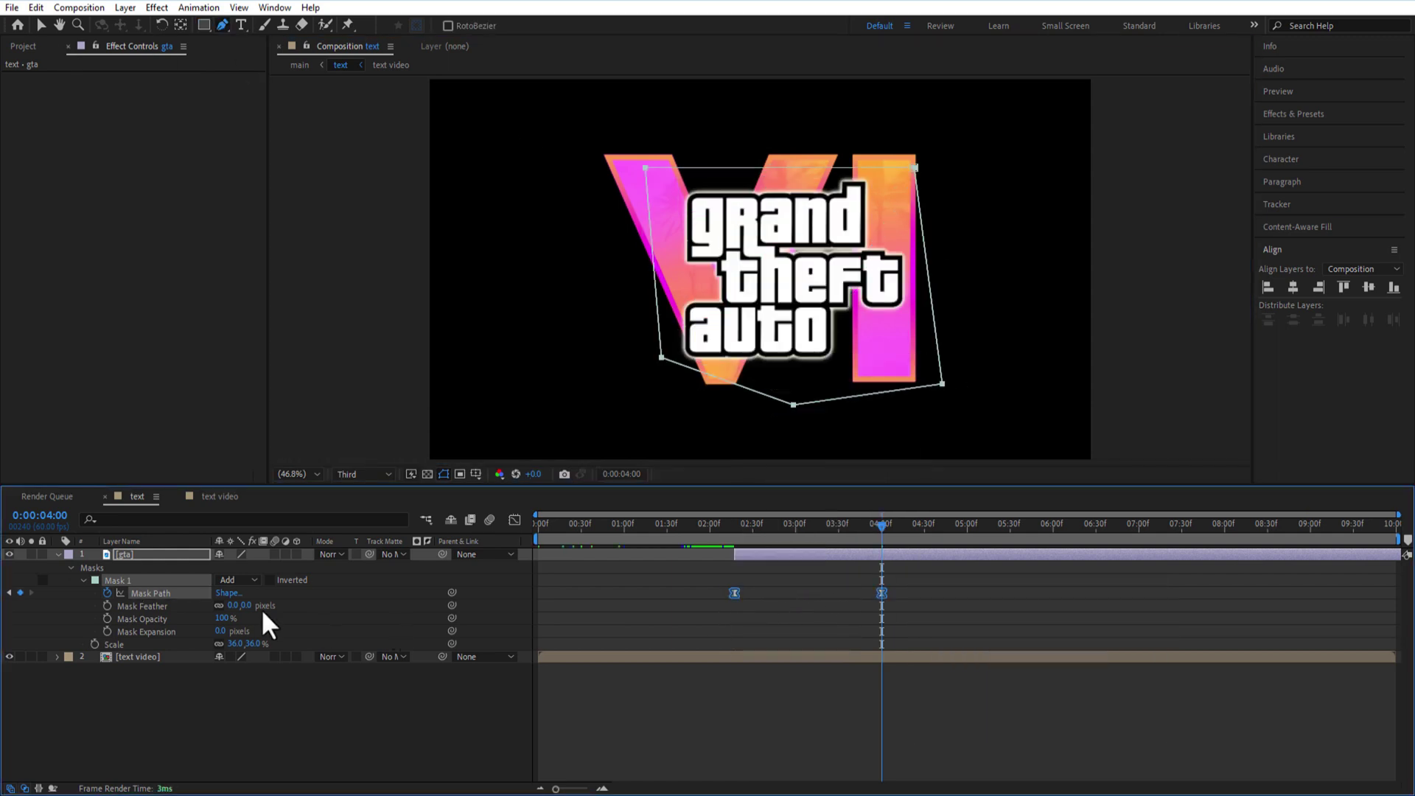
{"action": "left_click_drag", "start_coordinate": [241, 611], "coordinate": [287, 614]}
{"action": "left_click", "coordinate": [733, 533]}
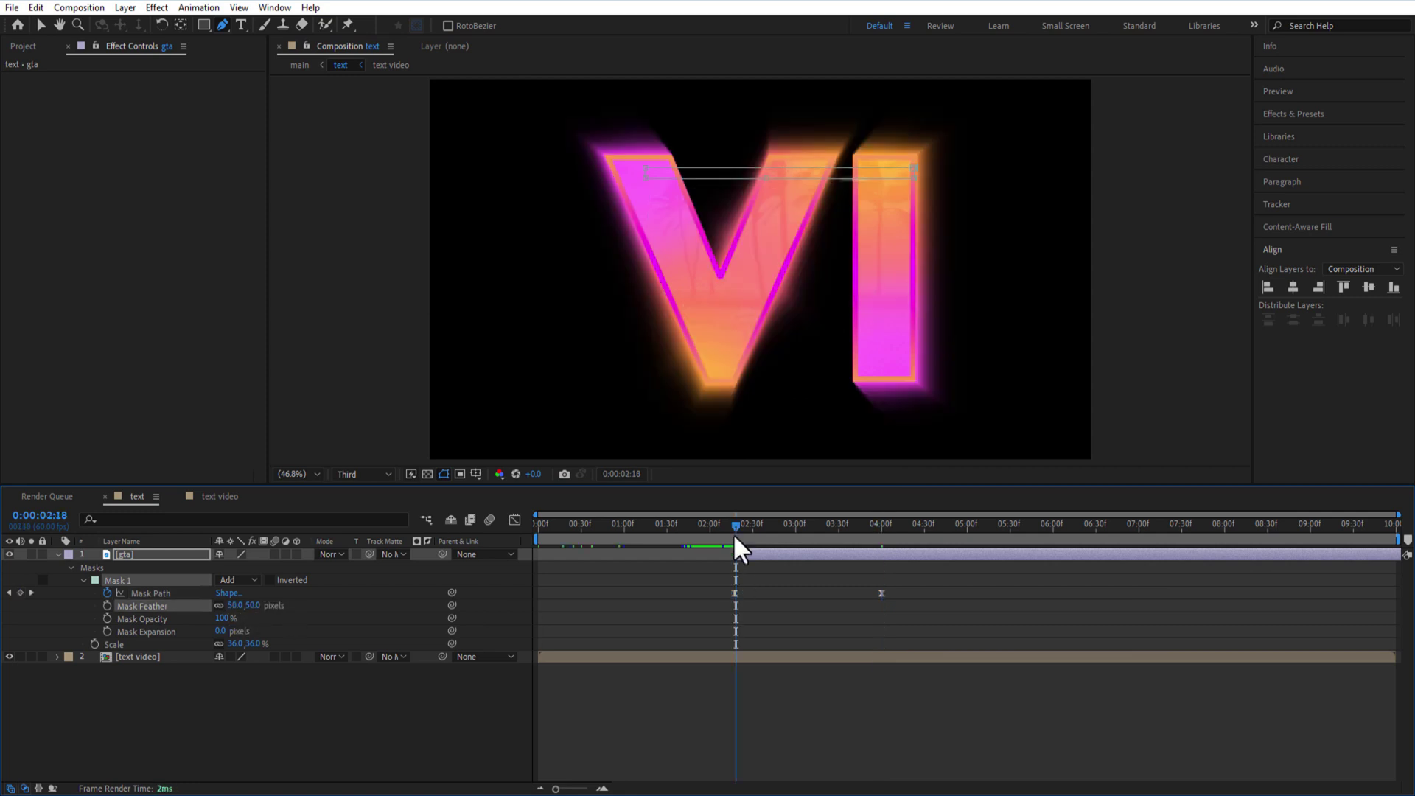
{"action": "key", "text": "space"}
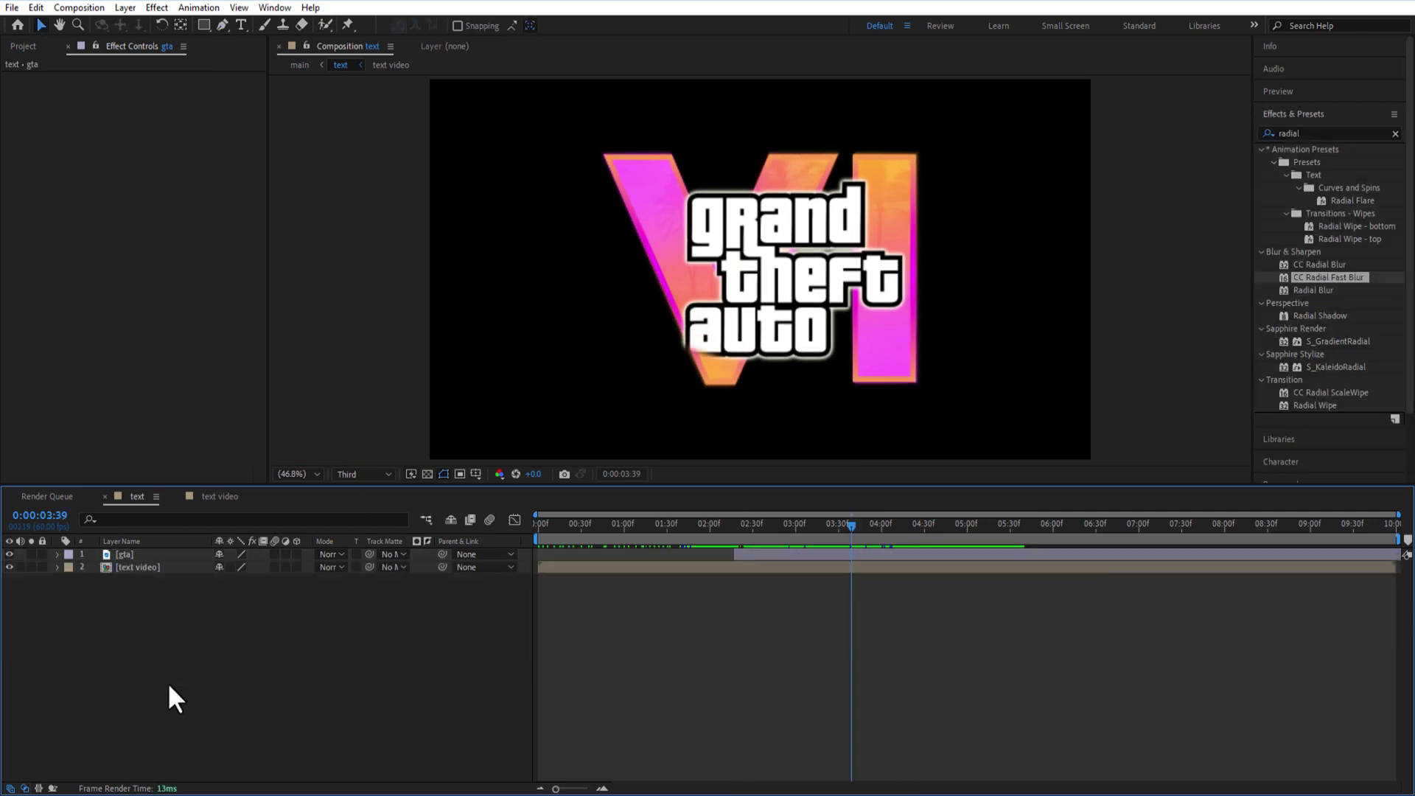
Create a black 1920 x 1080 solid named "bg" and place it beneath all other layers
{"action": "right_click", "coordinate": [170, 687]}
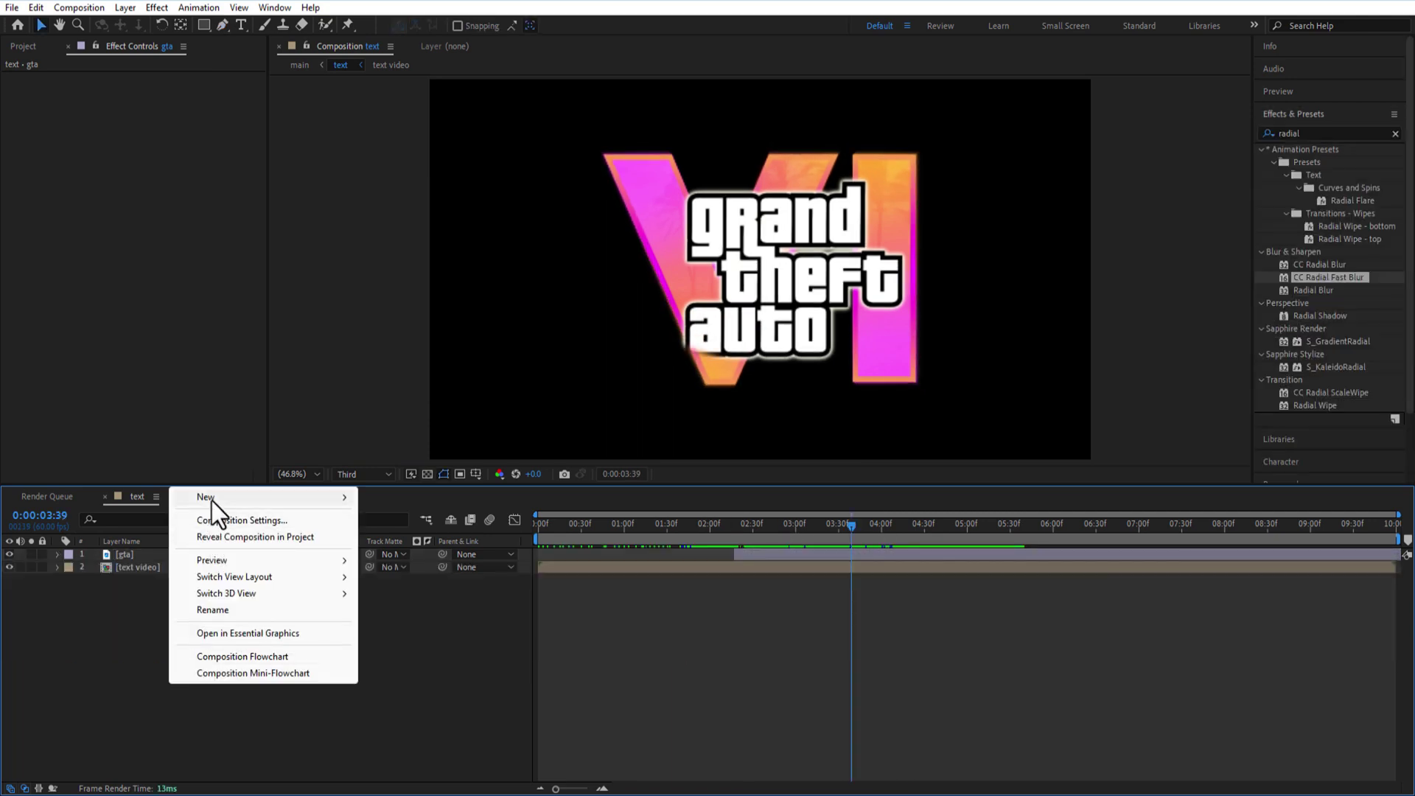
{"action": "mouse_move", "coordinate": [210, 501]}
{"action": "left_click", "coordinate": [442, 537]}
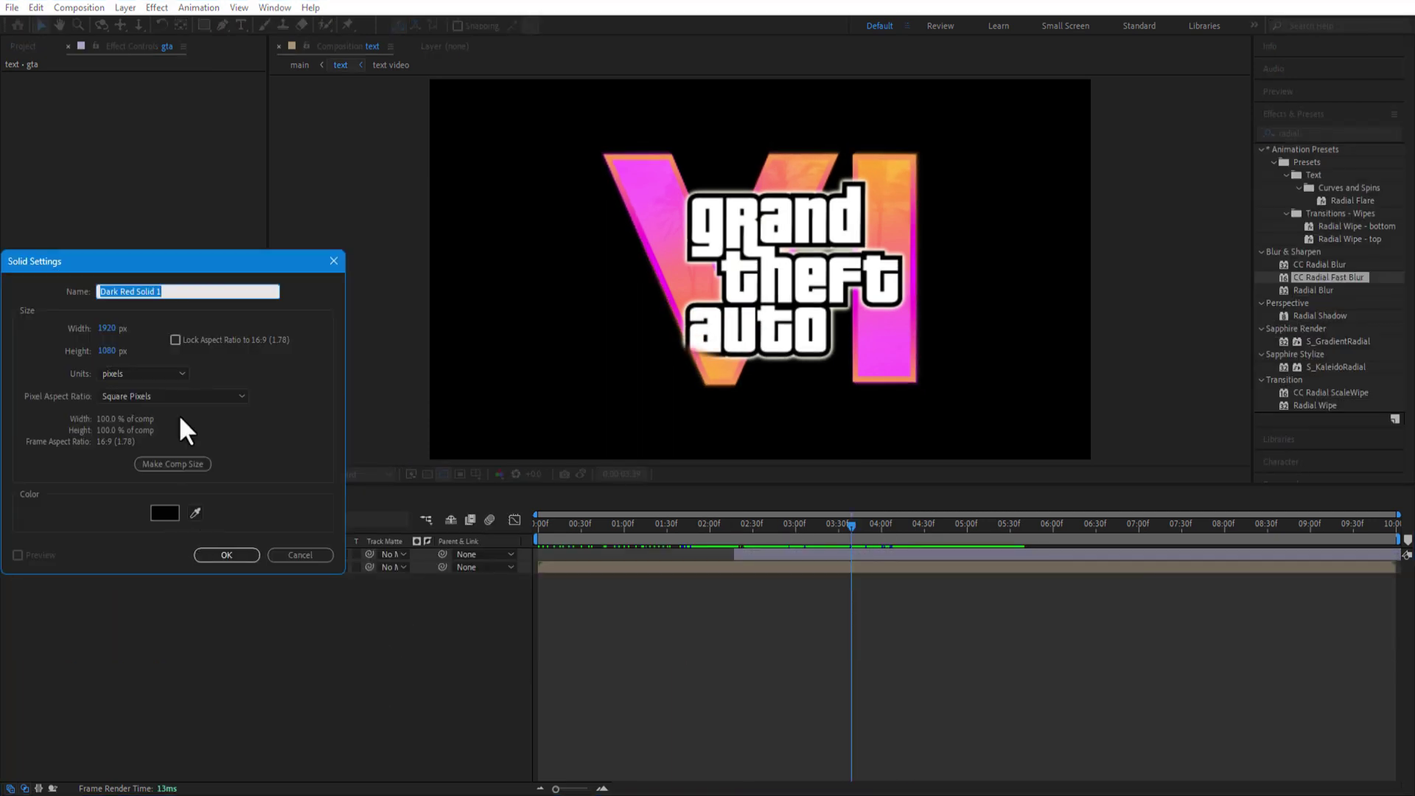
{"action": "type", "text": "bg"}
{"action": "key", "text": "Return"}
{"action": "left_click_drag", "start_coordinate": [140, 557], "coordinate": [140, 584]}
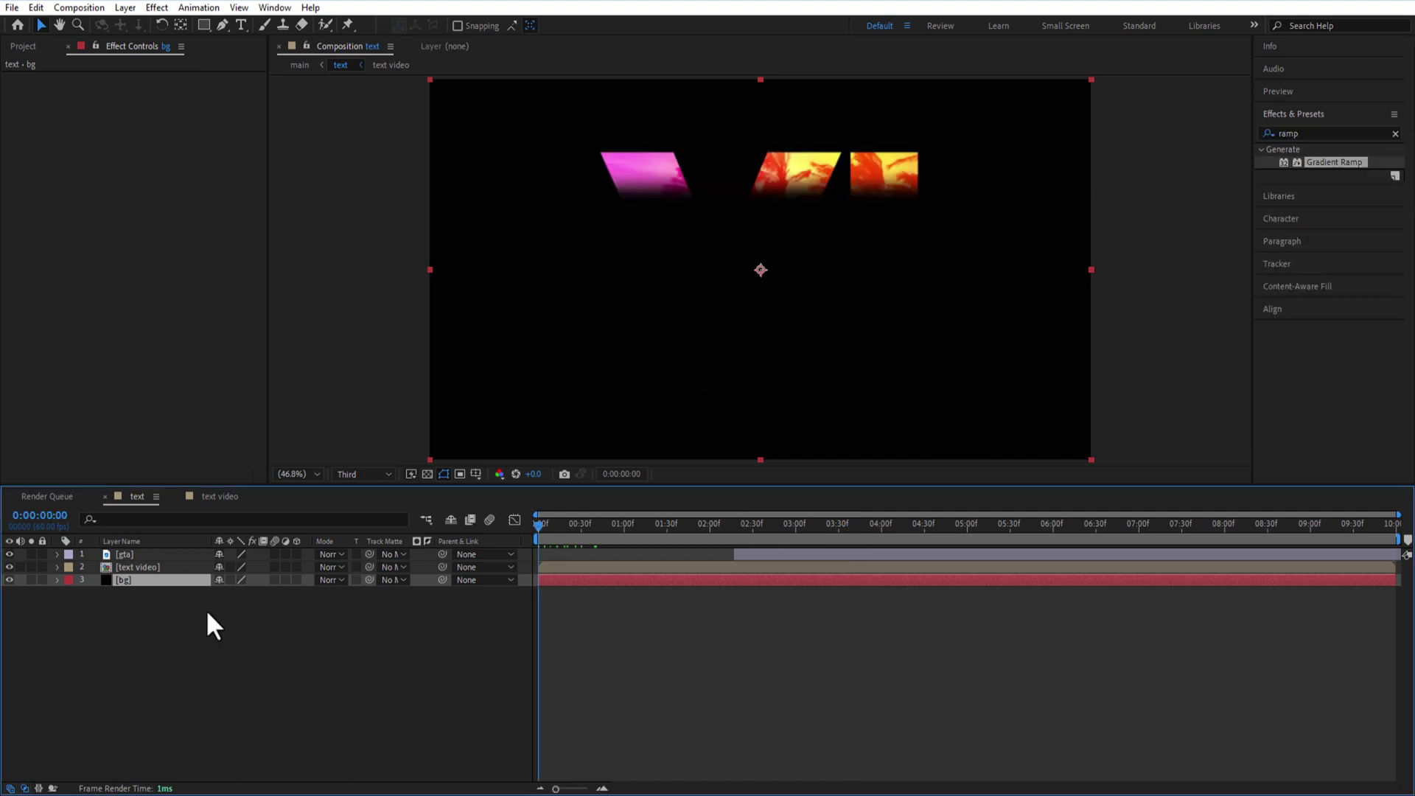
At the first Mask Path keyframe, move the text video layer's mask up until it sits above the letters
{"action": "left_click", "coordinate": [146, 567]}
{"action": "key", "text": "m"}
{"action": "left_click_drag", "start_coordinate": [748, 185], "coordinate": [749, 143]}
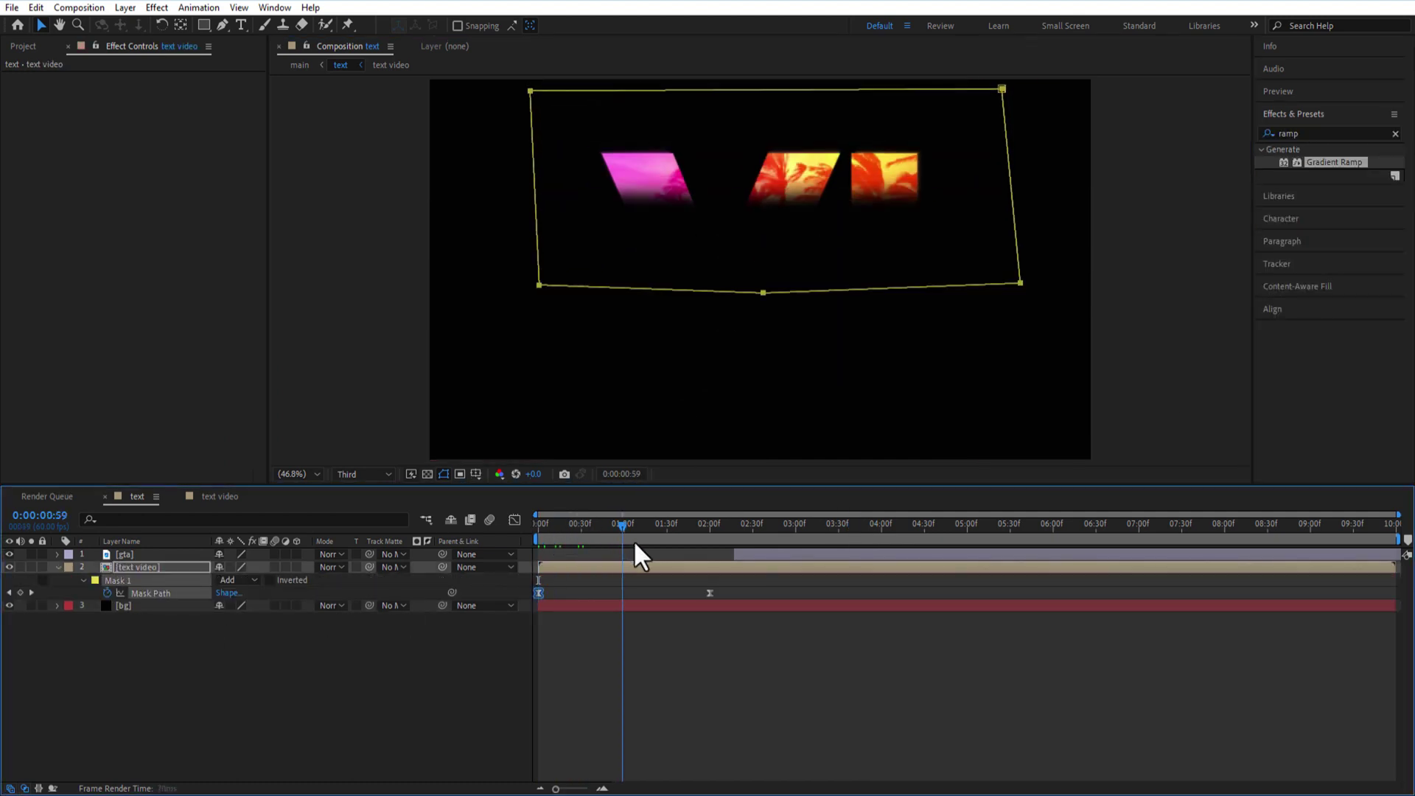